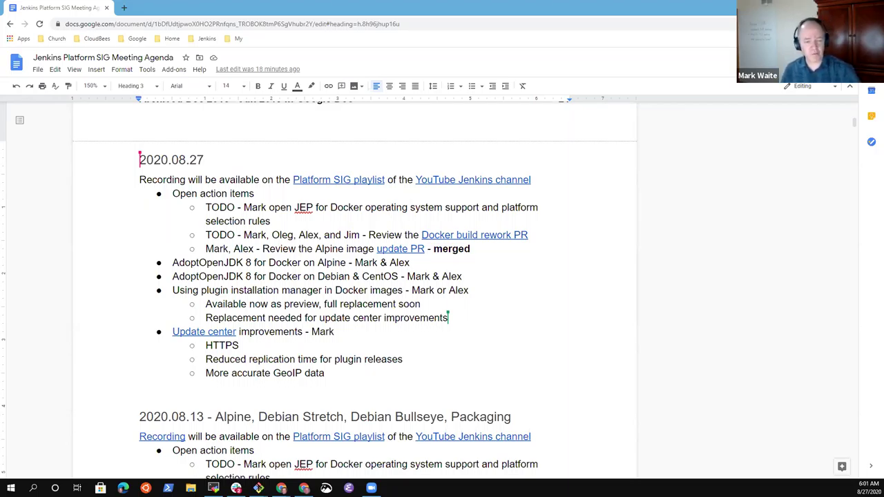
- Review the two AdoptOpenJDK 8 for Docker agenda items, Alpine and then Debian & CentOS, in the 2020.08.27 section
click(220, 179)
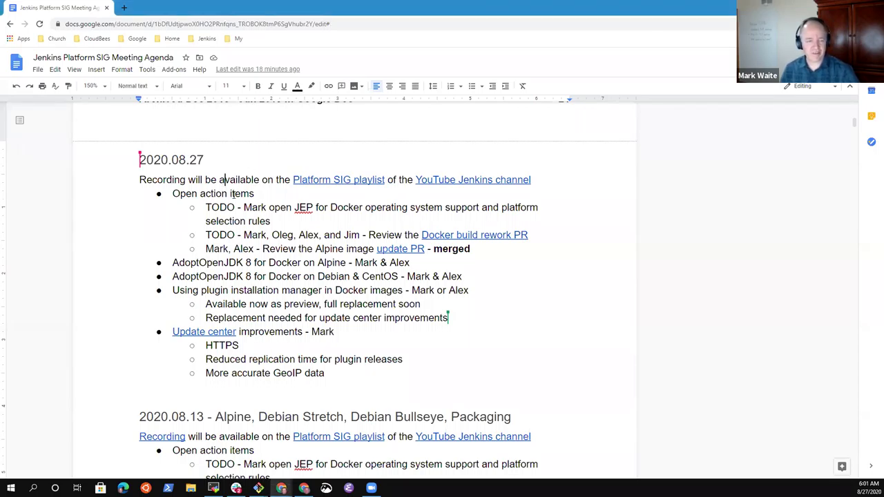
key(Down)
key(Down)
key(Down)
key(Down)
key(Down)
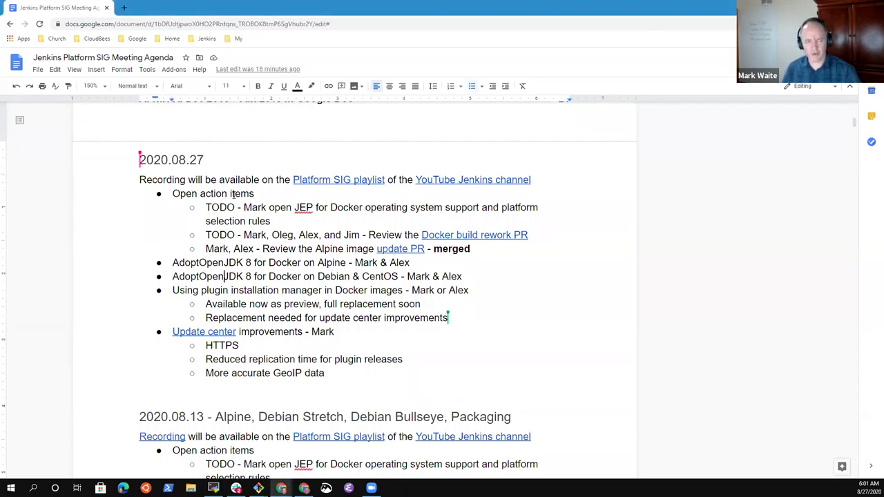
key(Up)
key(Home)
key(shift+End)
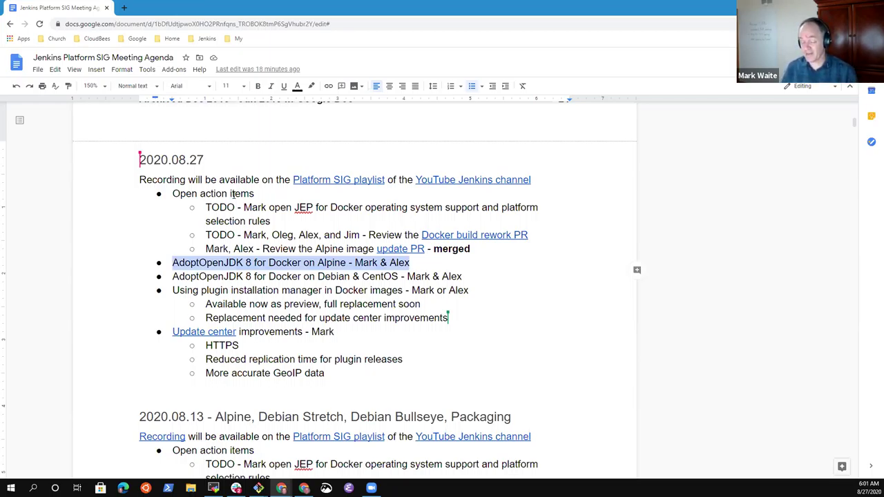
key(Down)
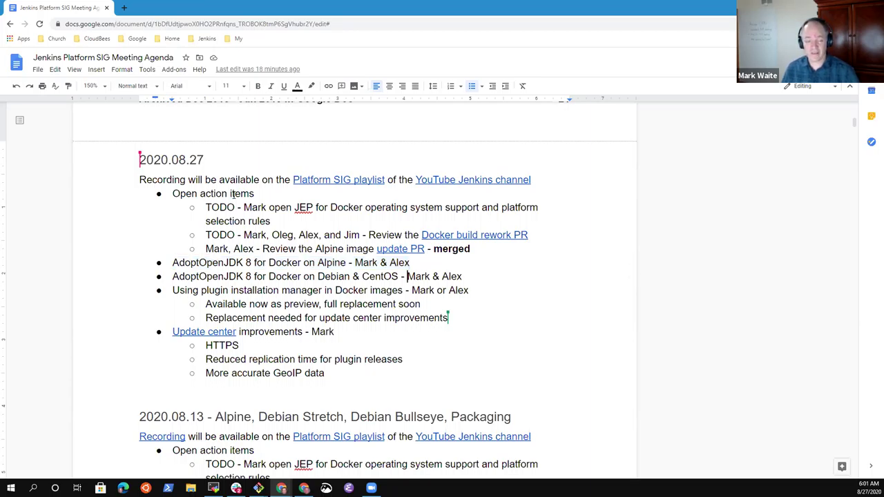
key(Home)
key(shift+End)
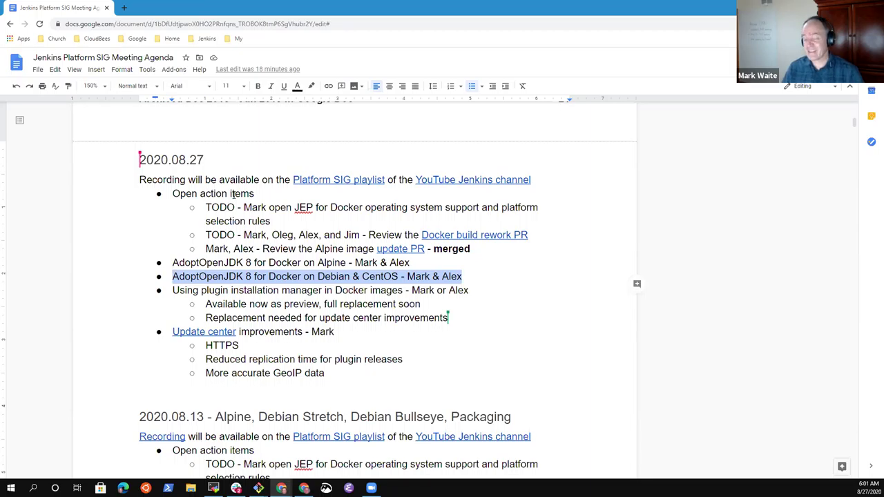
- Below the Debian & CentOS item, add the bullet "Retirement schedule for Debian 9 in our Docker images" followed by a dash and the presenter's name
key(End)
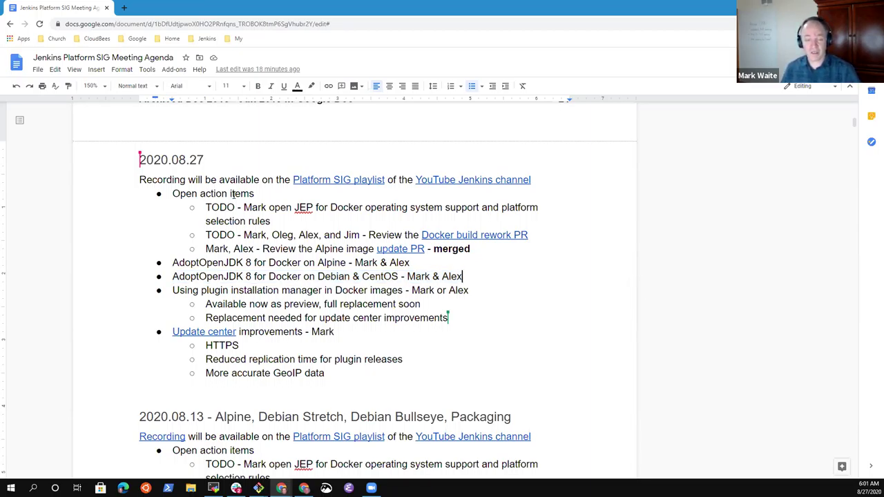
key(Return)
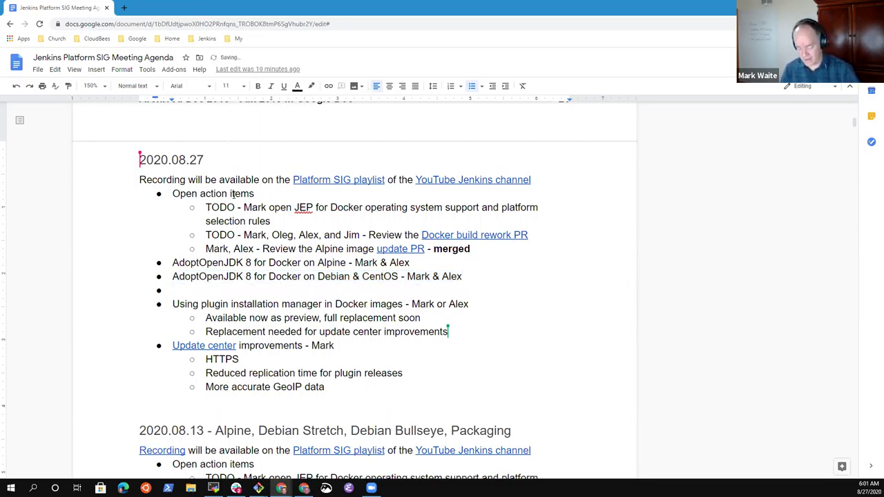
text(Reti)
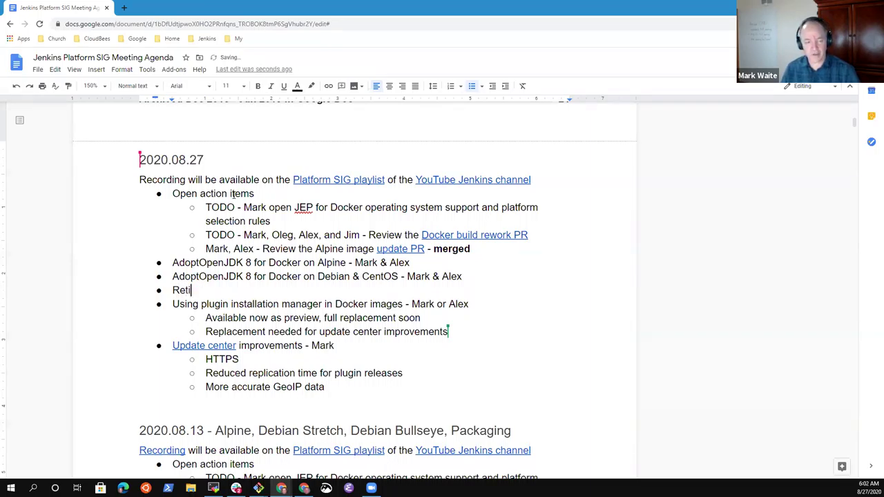
text(rement schedul)
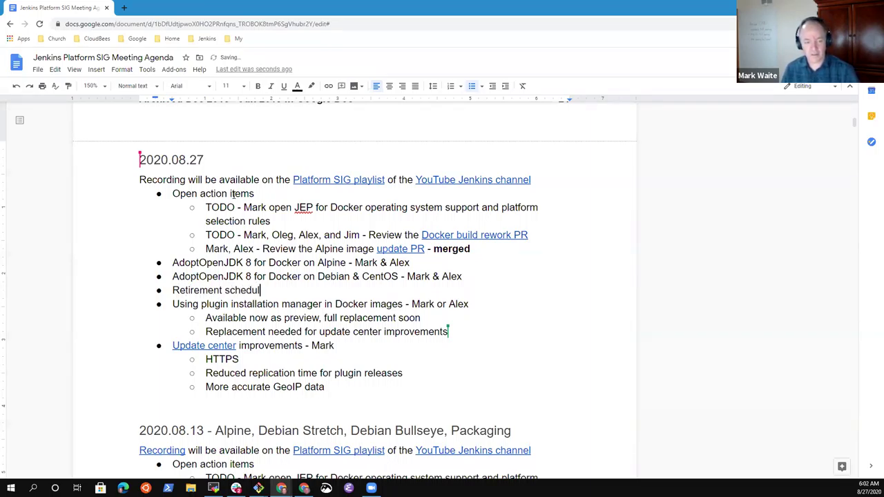
text(e for Debian )
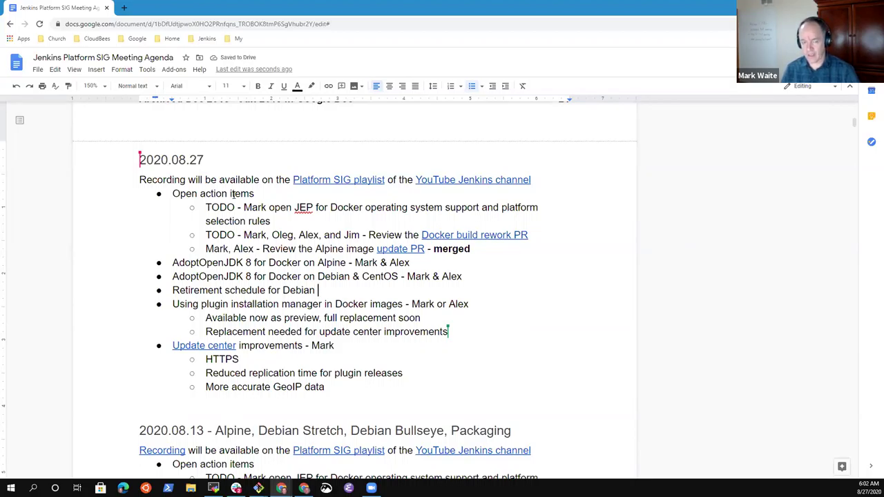
text(9 )
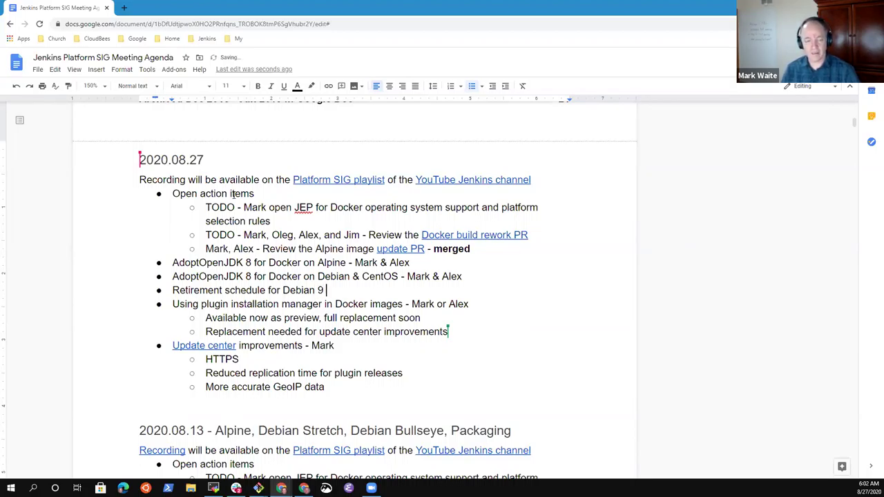
text(in our Docker )
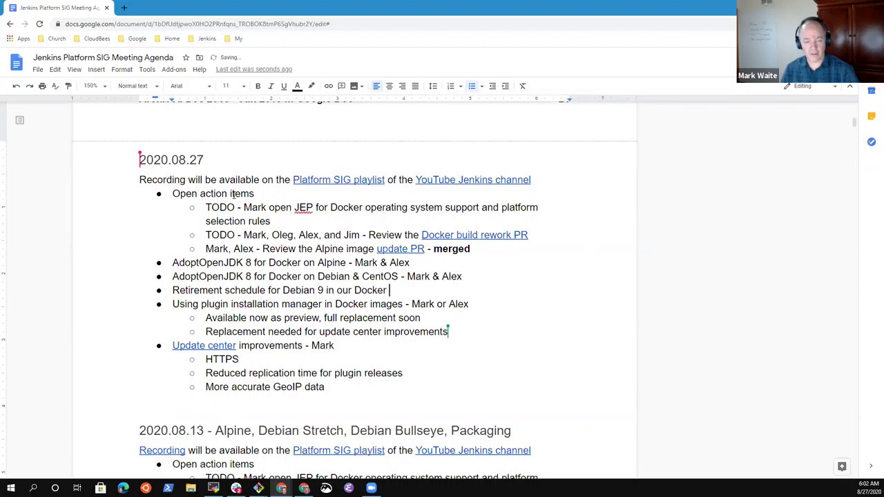
text(images)
key(ctrl+BackSpace)
text(images)
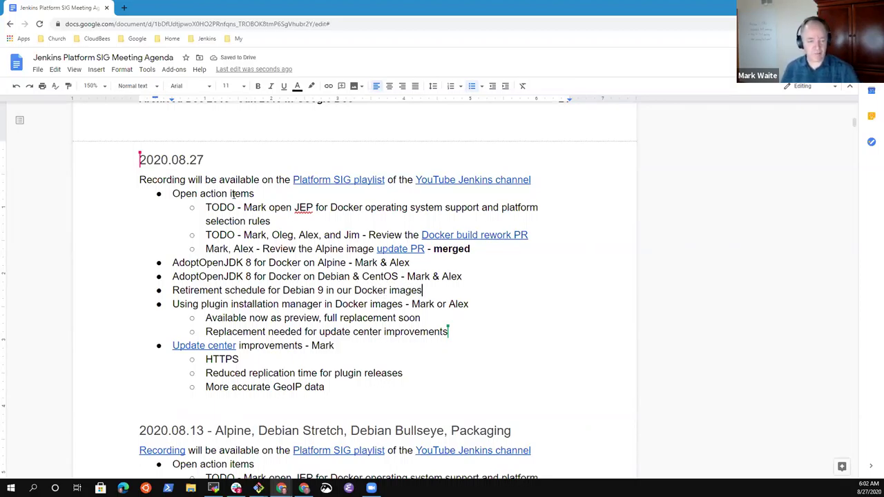
key(Down)
text(- Mark)
- Replace the two presenter names on the "Using plugin installation manager in Docker images" item with a single new presenter's name
key(Down)
key(Home)
key(shift+End)
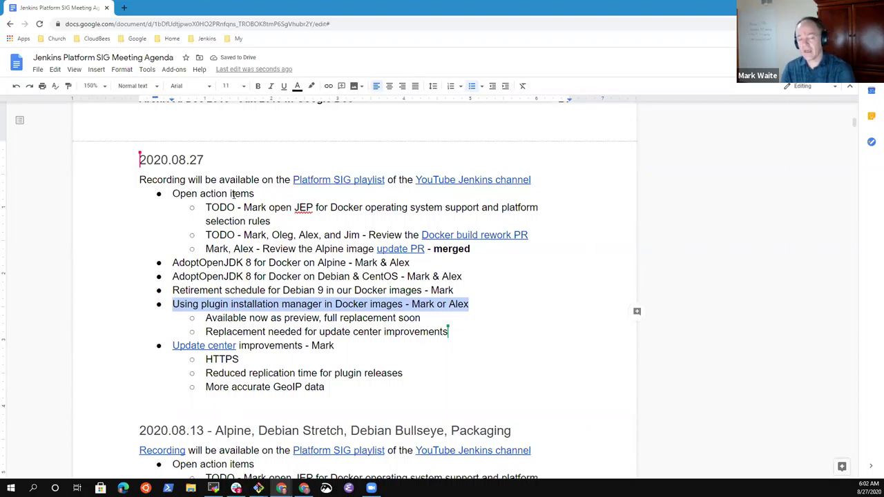
key(End)
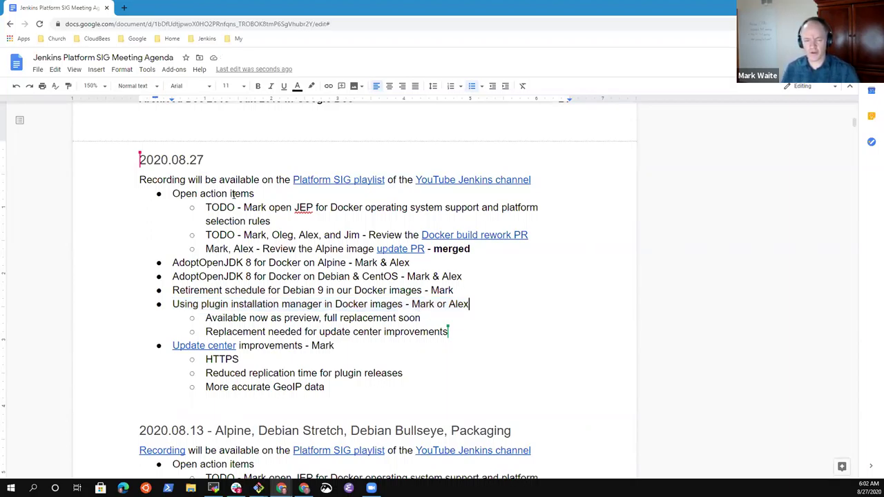
key(ctrl+shift+Left)
key(ctrl+shift+Left)
key(ctrl+shift+Left)
text(Tim)
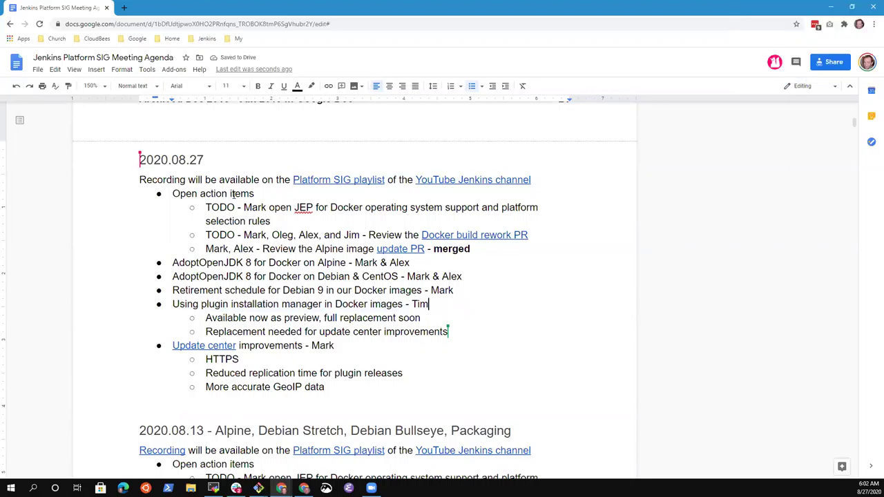
- Replace the presenter's name on the "Update center improvements" item with the plugin installation manager item's presenter
key(Down)
key(Down)
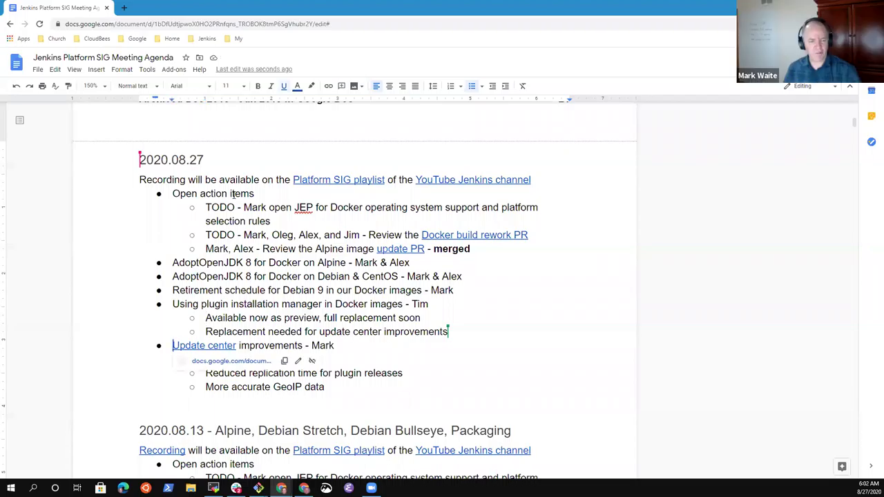
key(End)
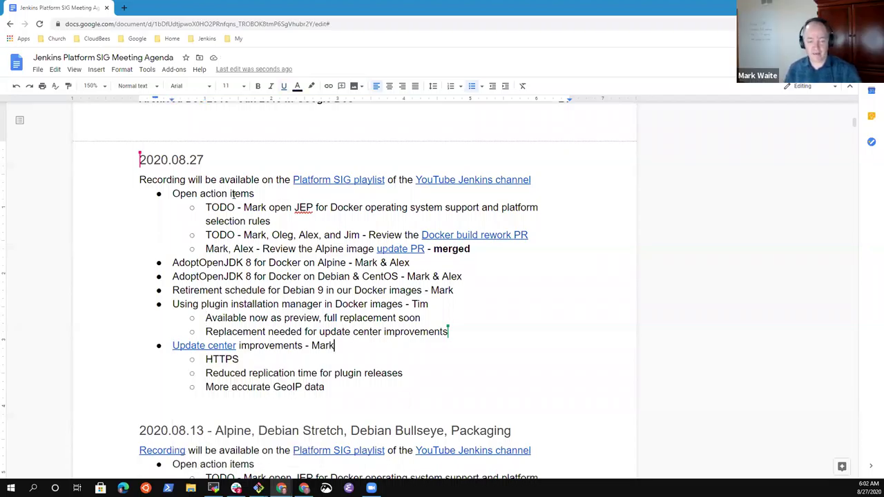
key(ctrl+shift+Left)
text(Tim)
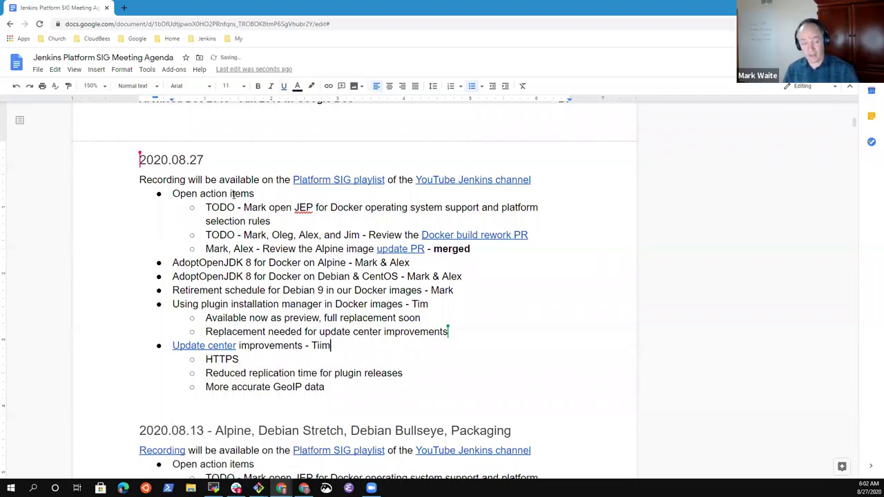
key(BackSpace)
key(BackSpace)
key(BackSpace)
key(BackSpace)
text(Tim)
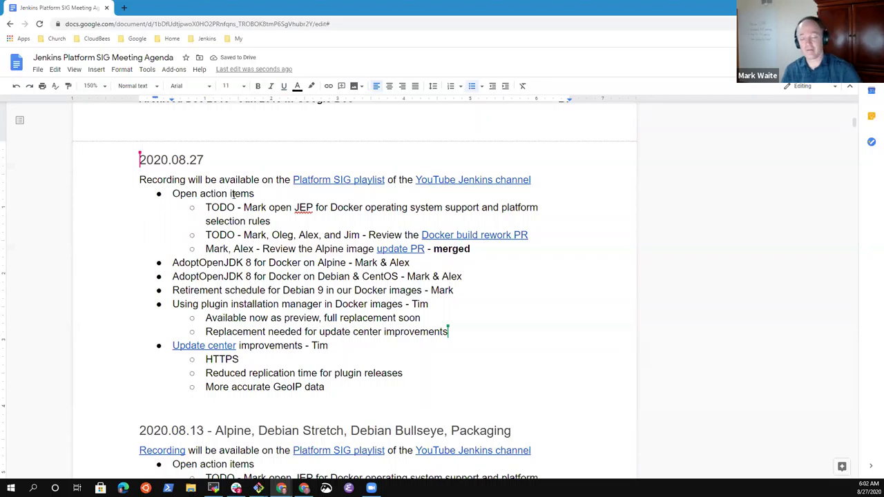
- Add the sub-bullet "Done, delivered in Jenkins 2.235.5 and Jenkins 2.253" under the AdoptOpenJDK 8 for Docker on Alpine item
key(Up)
key(Up)
key(Up)
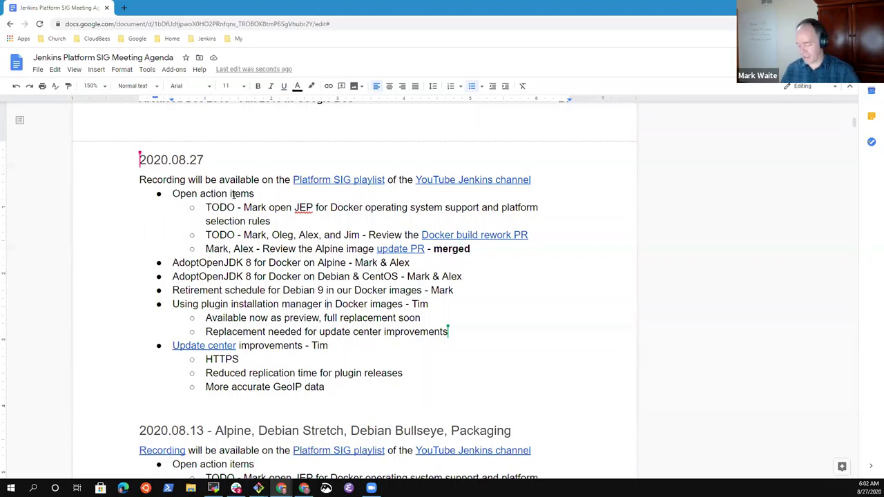
key(Up)
key(Up)
key(Up)
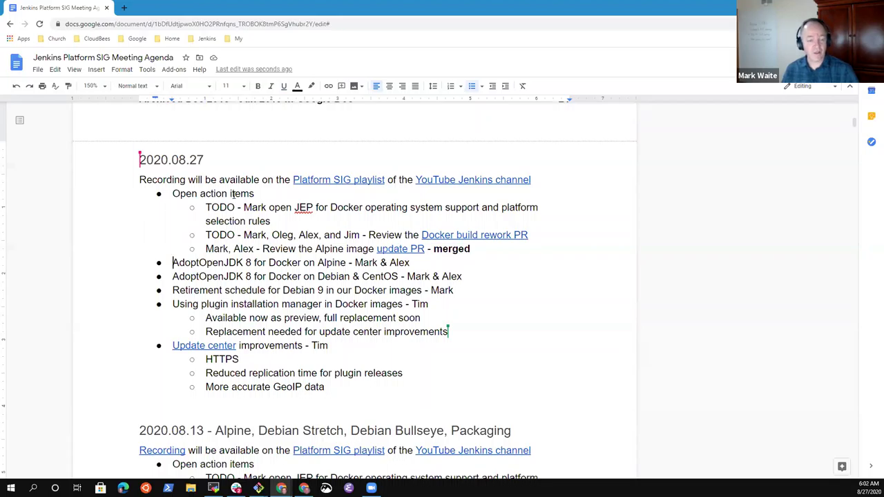
key(Home)
key(shift+End)
key(ctrl+shift+Left)
key(ctrl+shift+Left)
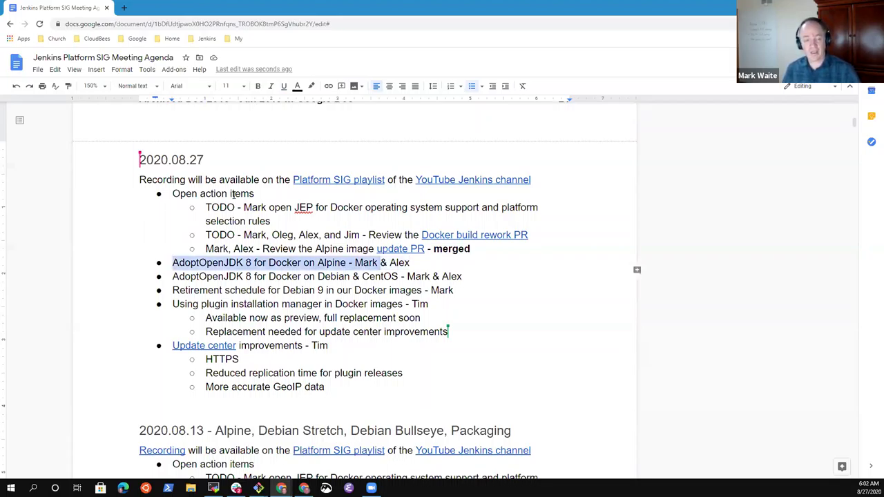
key(End)
key(Return)
key(Tab)
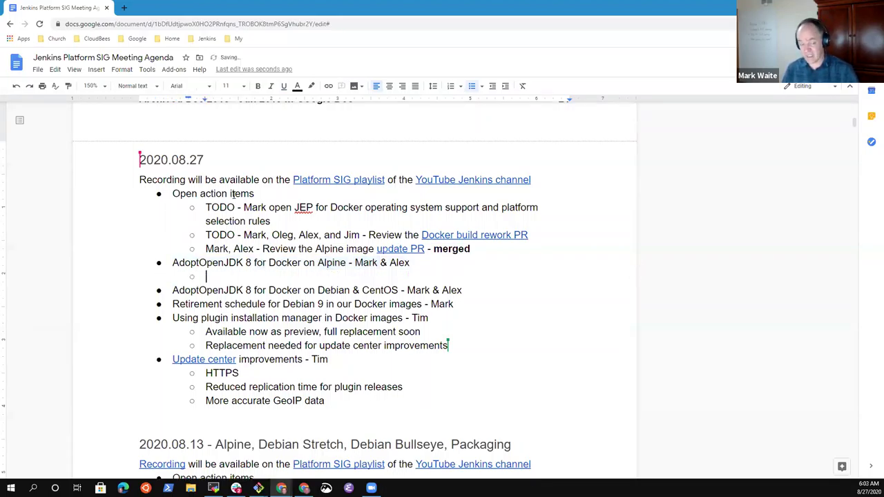
text(Done, delive)
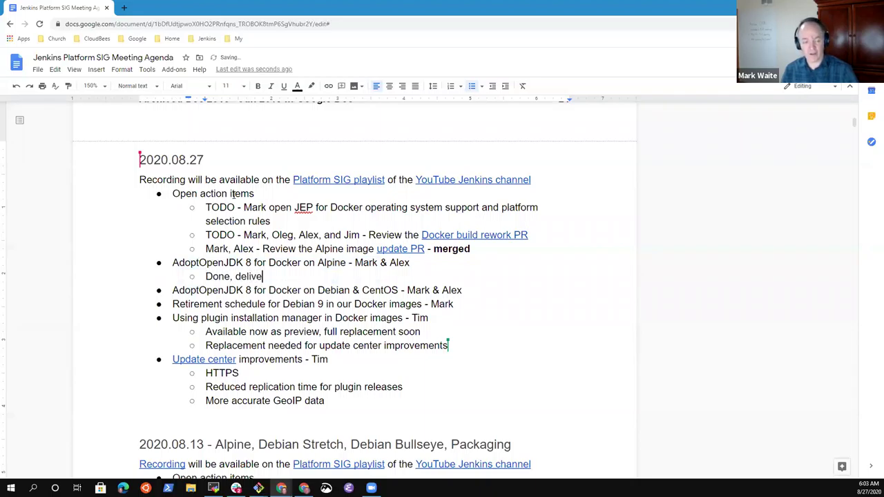
text(red in )
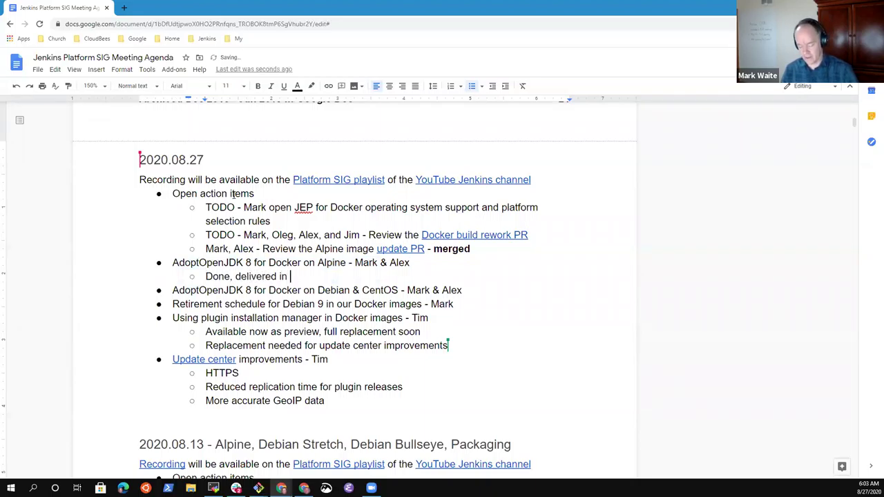
text(Jenkins 2.2)
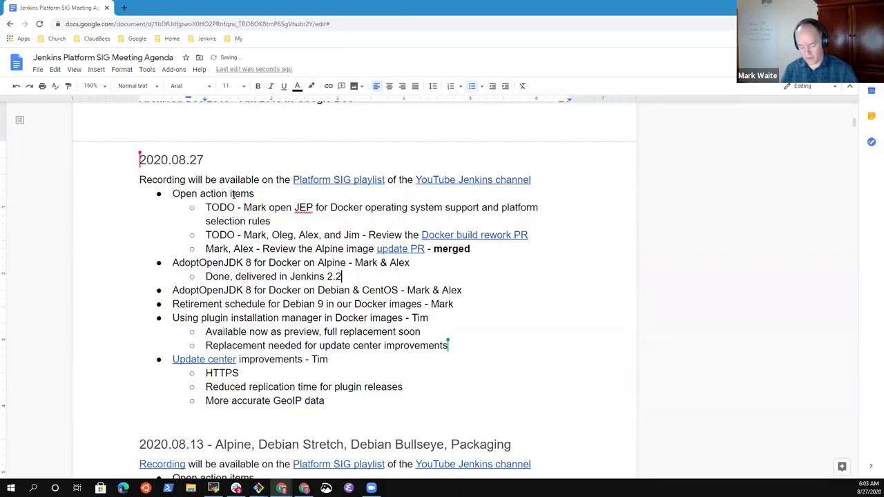
text(35.5 and Jen)
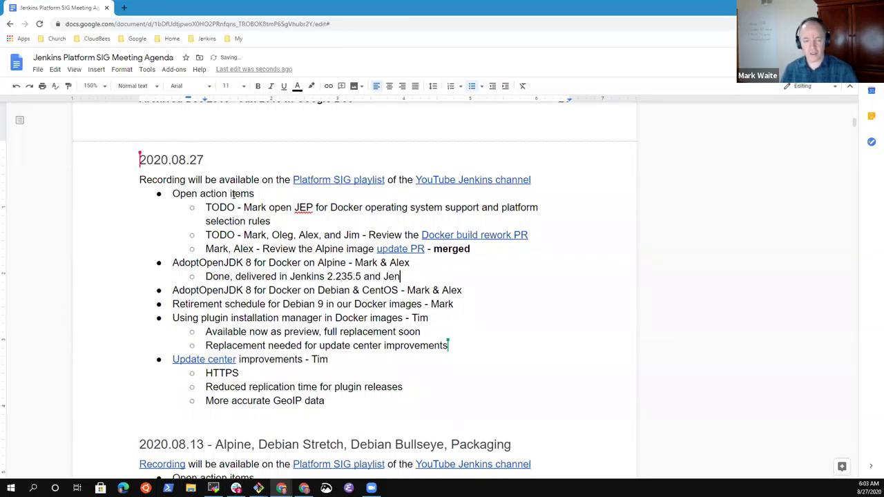
text(kins 2.2)
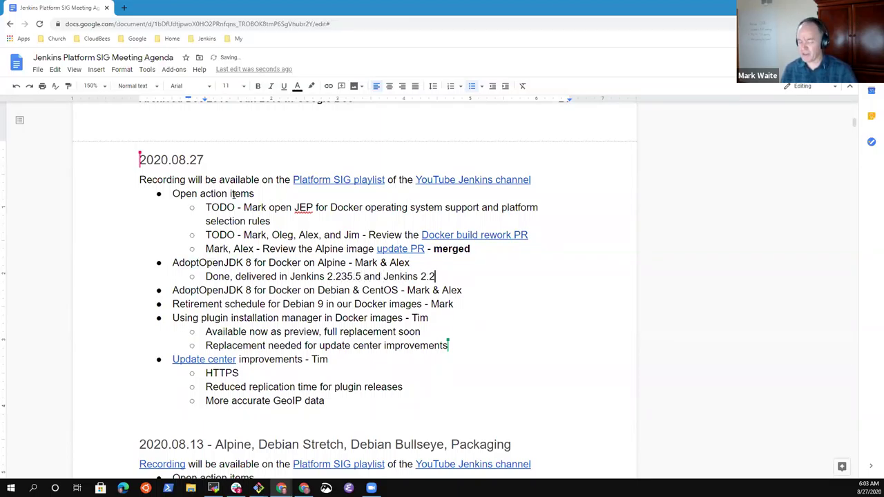
text(53)
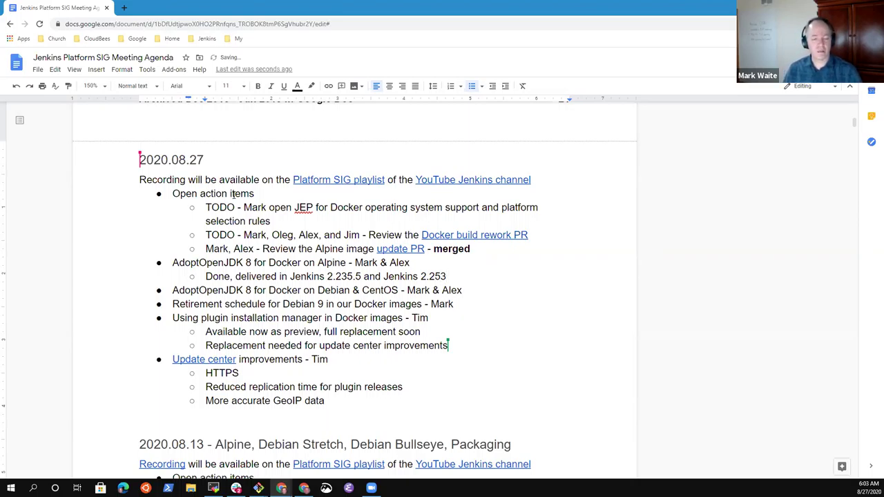
- Add a second sub-bullet reading "Alpine 3.12 and AdoptOpenJDK 8" under the AdoptOpenJDK 8 for Docker on Alpine item
key(Return)
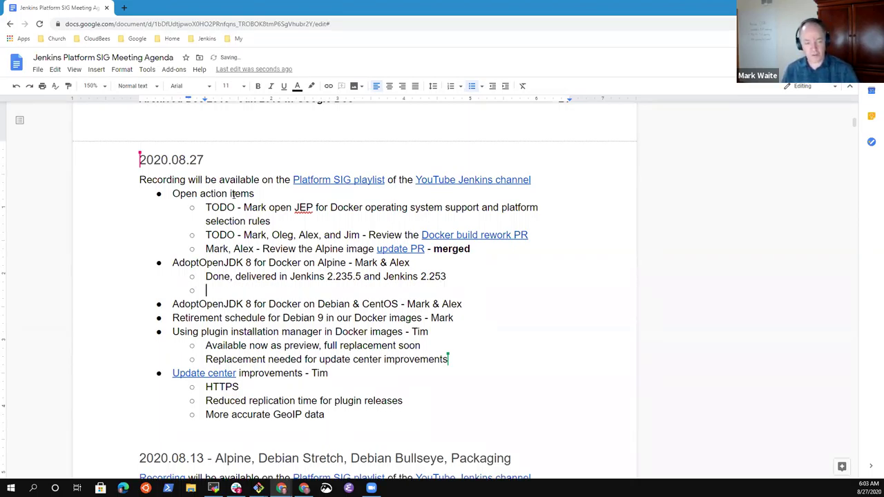
text(Alpine)
key(BackSpace)
key(BackSpace)
key(BackSpace)
text(ine 3.12 and )
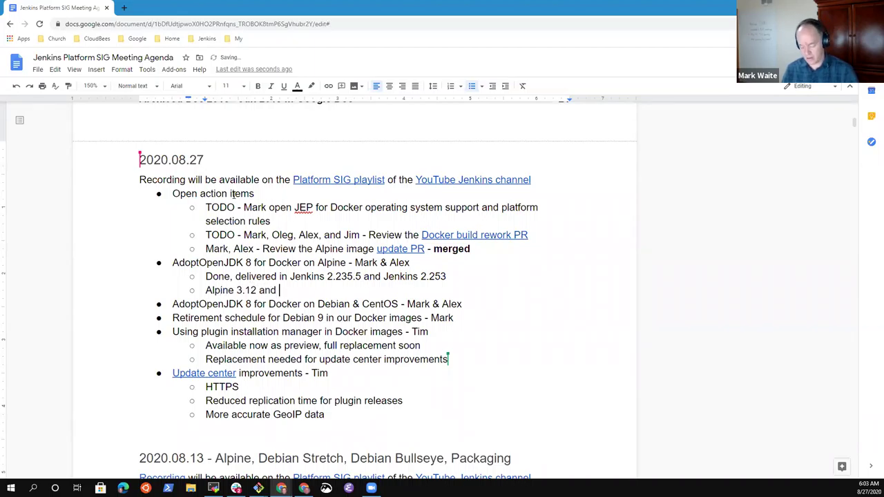
text(Adopt)
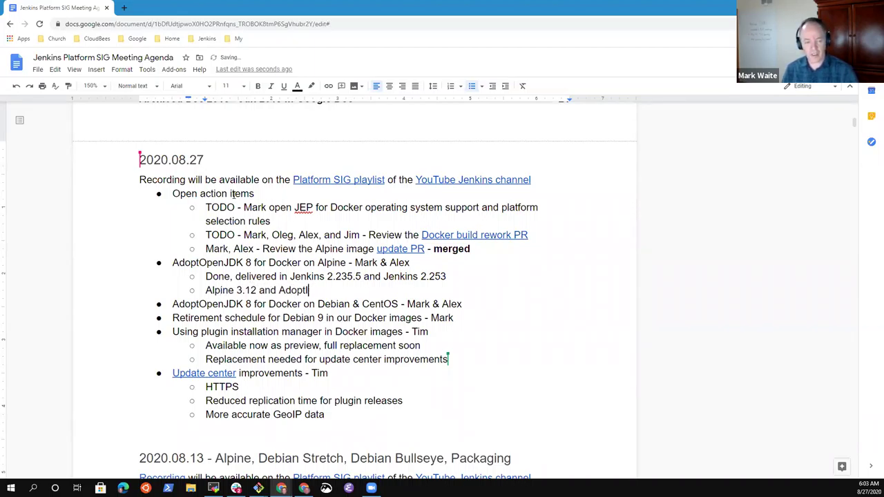
text(Ope )
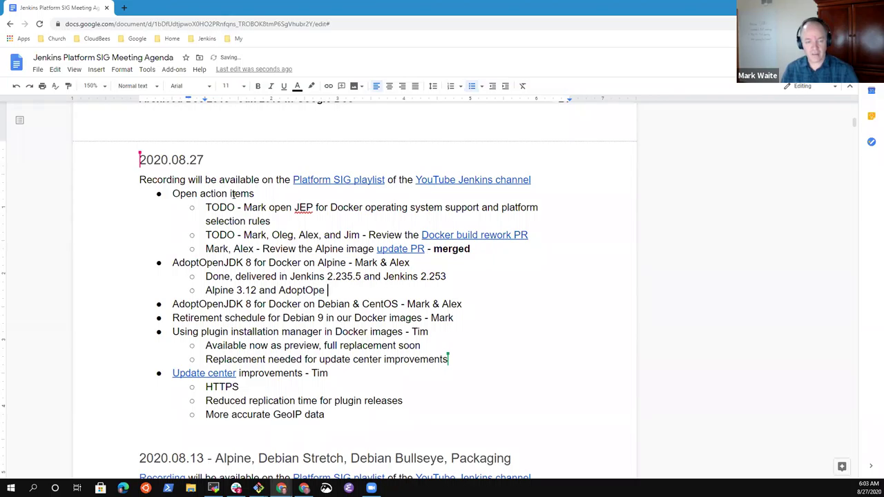
text(nJDK 8)
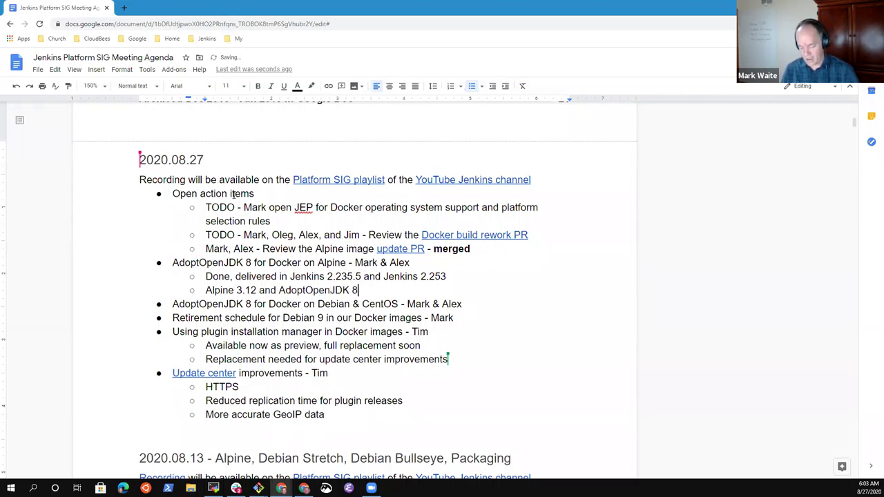
- Complete the Alpine 3.12 sub-bullet with AdoptOpenJDK version 8u262 and a parenthetical noting the previous versions, Alpine 3.9 and 8u212
text(u262)
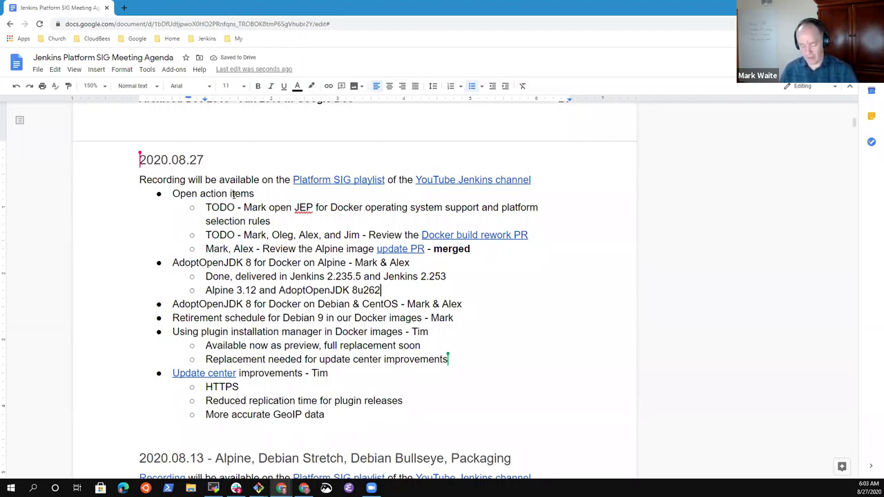
text( ()
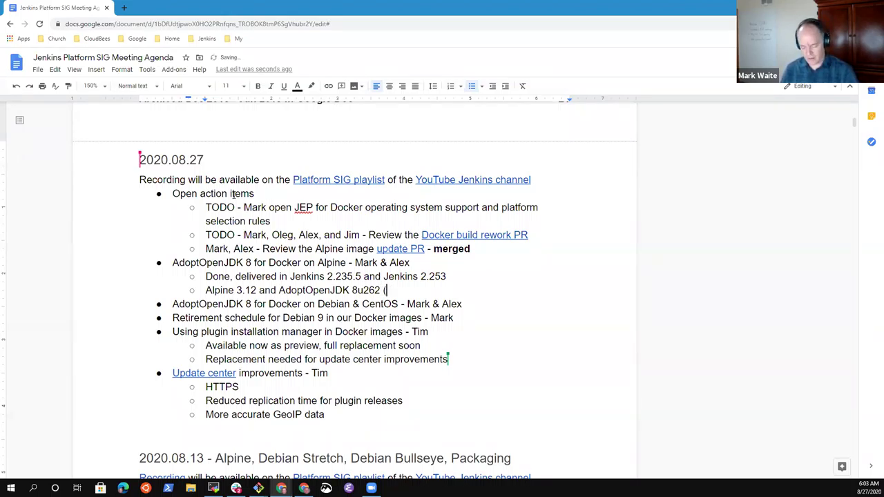
text(previoiusly Alp)
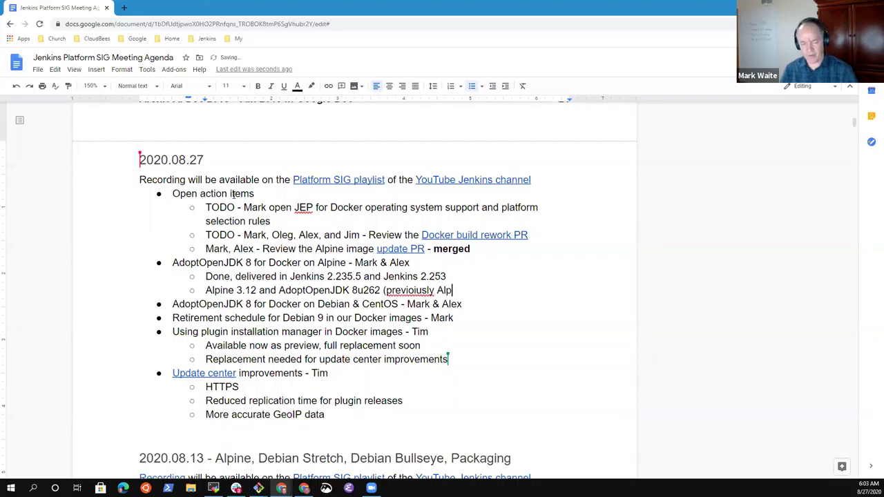
text(ine 3.9 and )
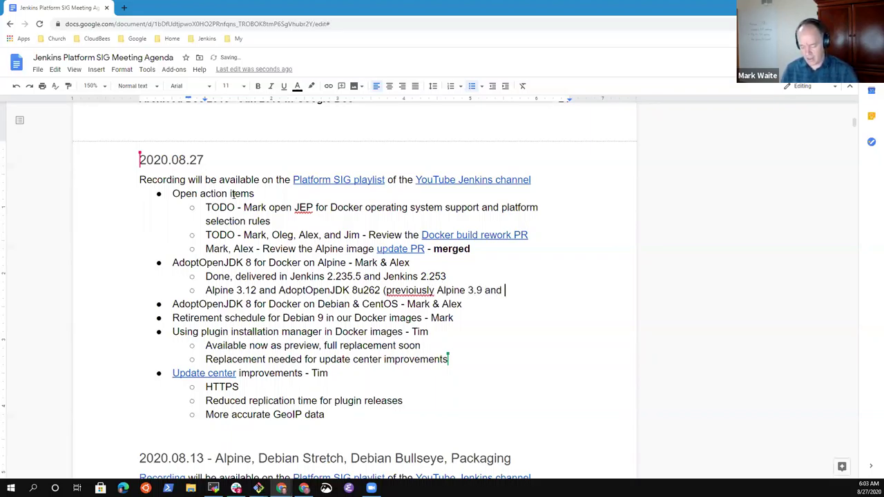
text(8u)
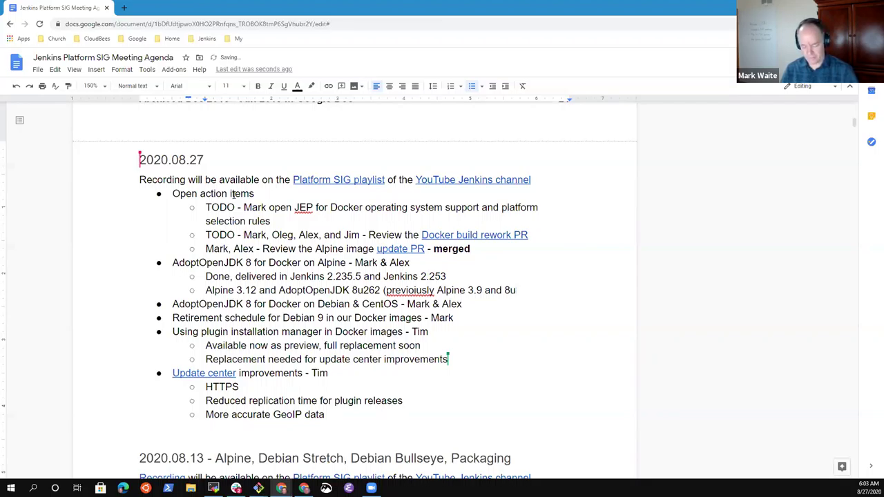
text(212()
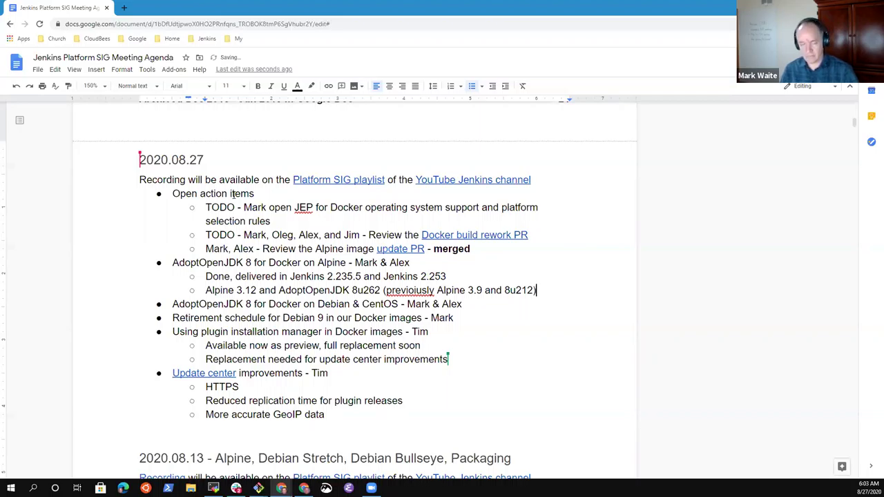
key(BackSpace)
text())
- Correct the spelling of "previously" in the Alpine 3.12 sub-bullet
key(Left)
key(Left)
key(Left)
key(Left)
key(Left)
key(Left)
key(Left)
key(Left)
key(Left)
key(Left)
key(Left)
key(Left)
key(Left)
key(Left)
key(Left)
key(Left)
key(Left)
key(Left)
key(Left)
key(Left)
key(Left)
key(Left)
key(Left)
key(Left)
key(Left)
key(Left)
key(Left)
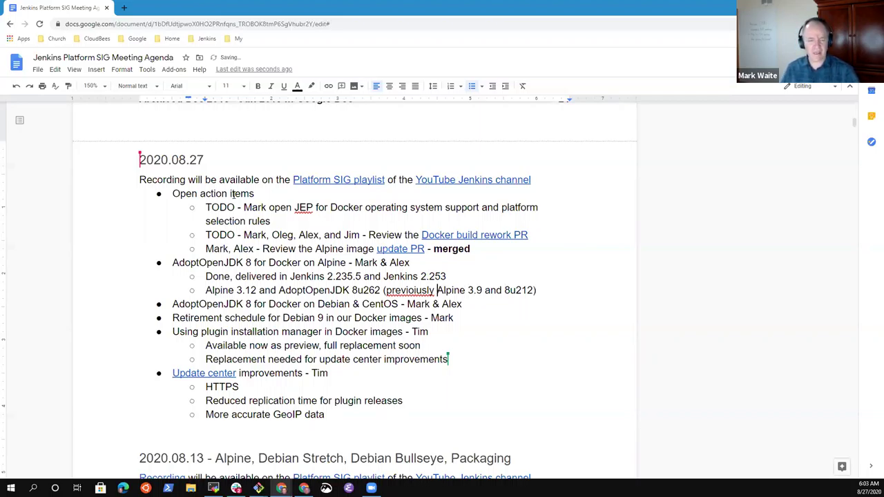
key(BackSpace)
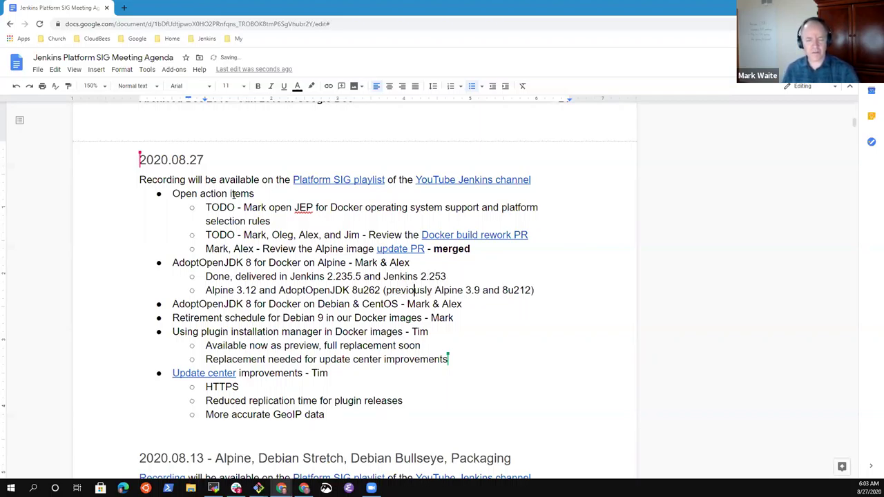
key(End)
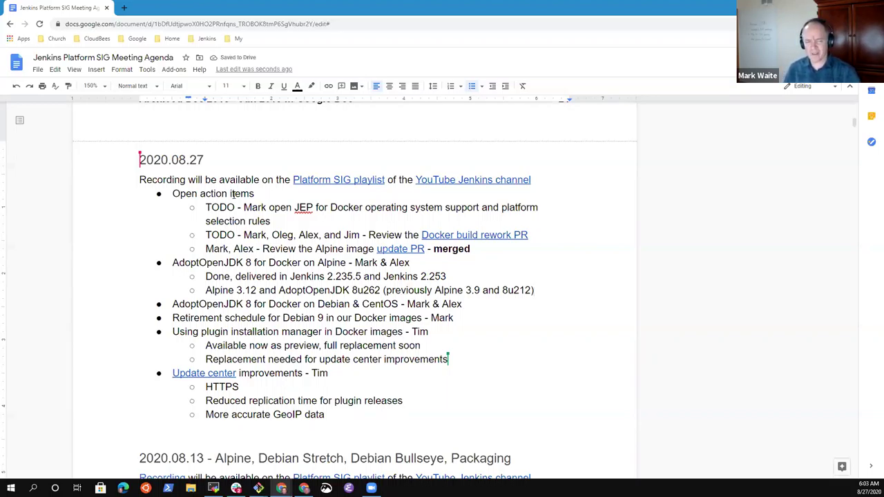
- Review the Alpine sub-bullets and the open action item on the JEP for Docker operating system support, highlighting the text under discussion
key(shift+End)
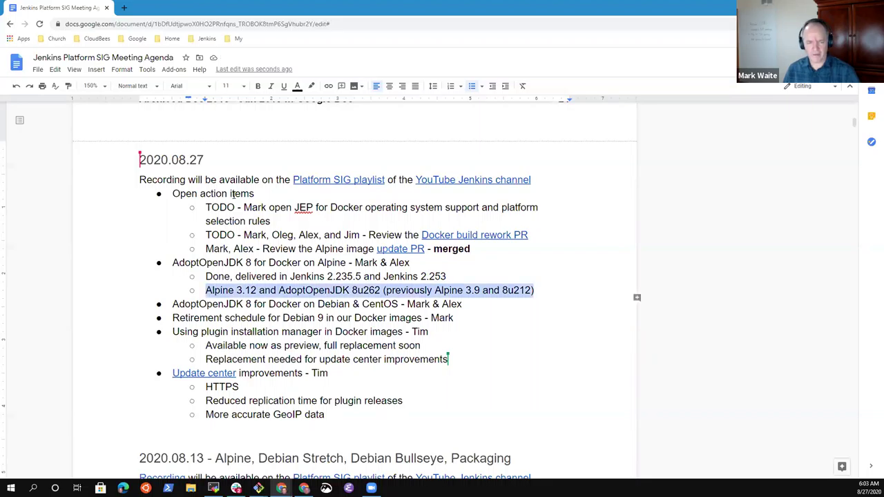
key(Down)
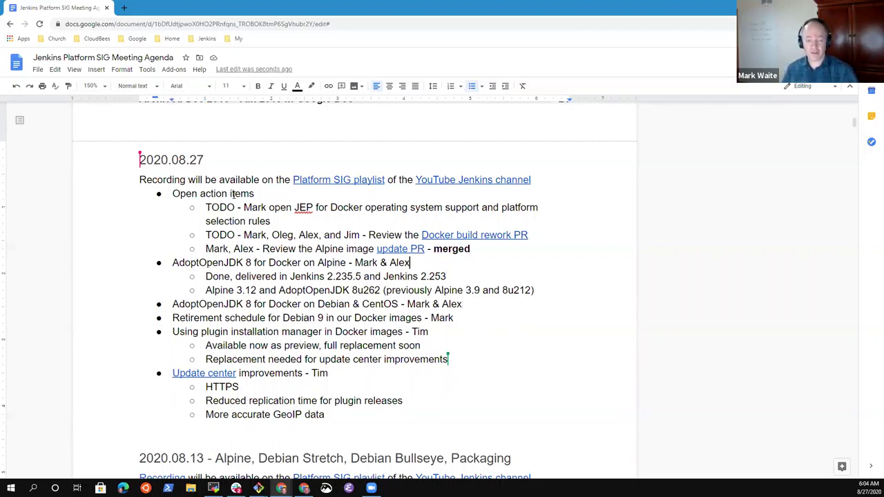
key(Up)
key(Up)
key(Up)
key(Up)
key(Home)
key(ctrl+Right)
key(ctrl+Right)
key(shift+Down)
key(shift+End)
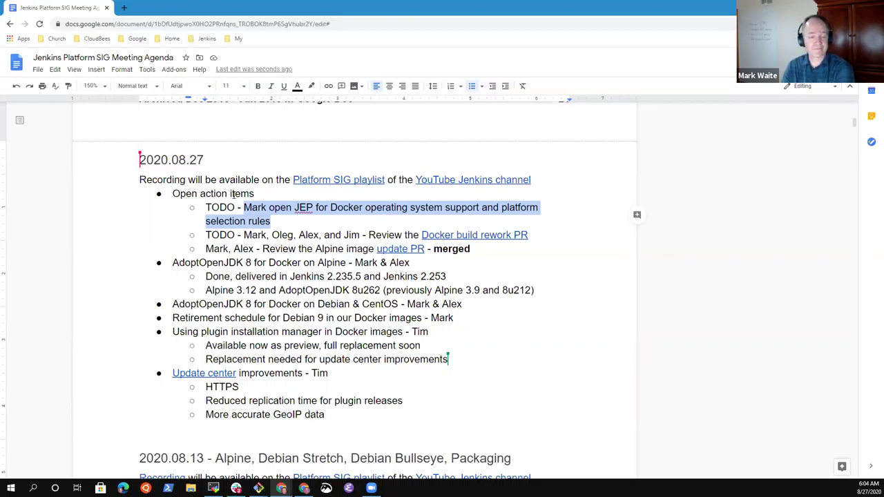
key(Down)
key(Down)
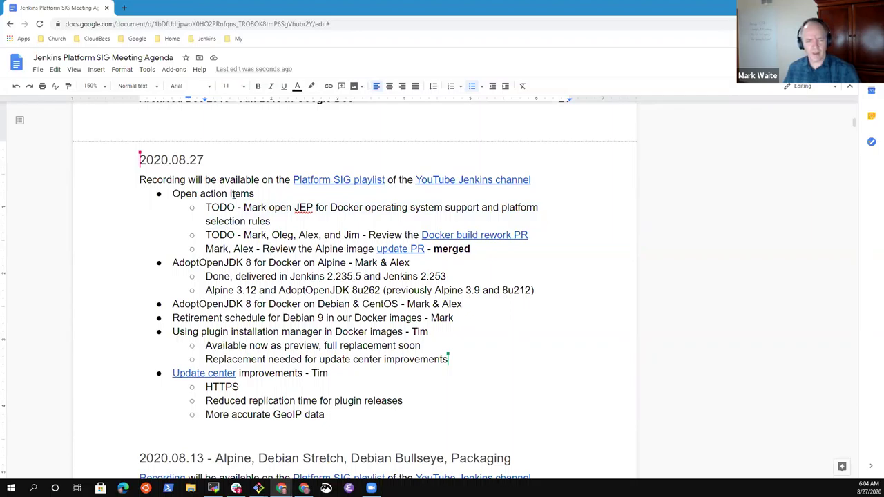
key(Down)
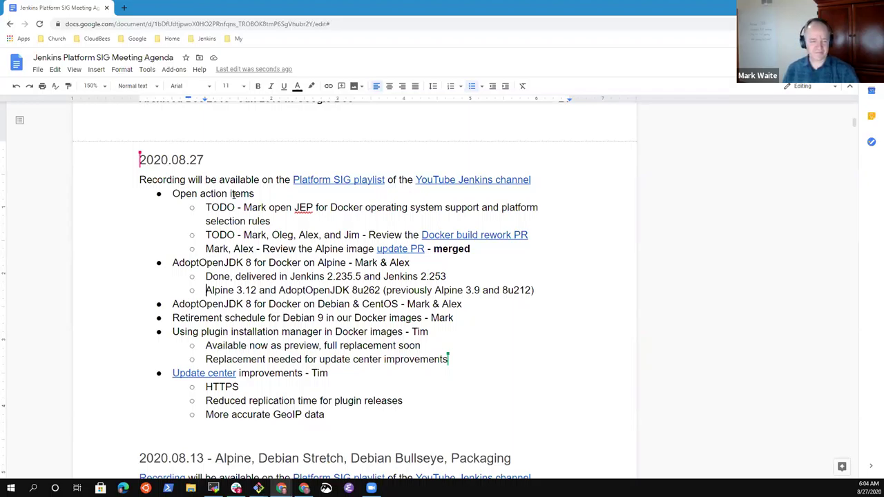
key(Up)
key(Up)
key(Home)
key(End)
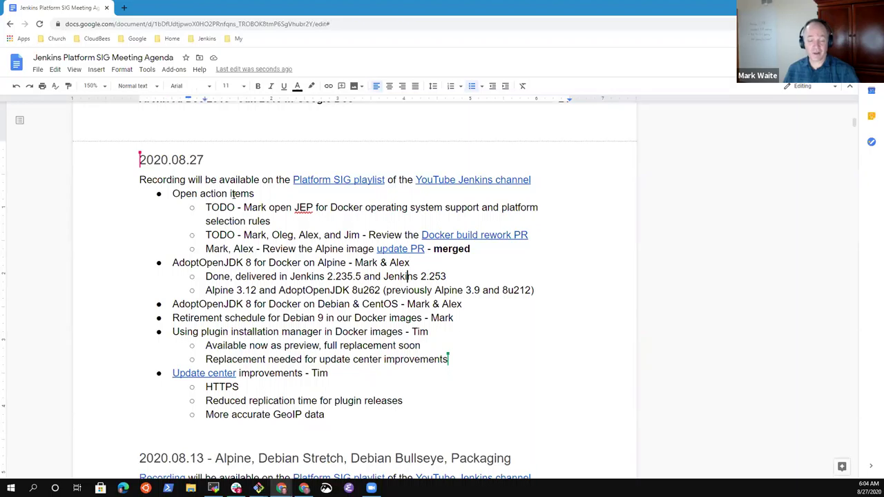
key(Down)
key(End)
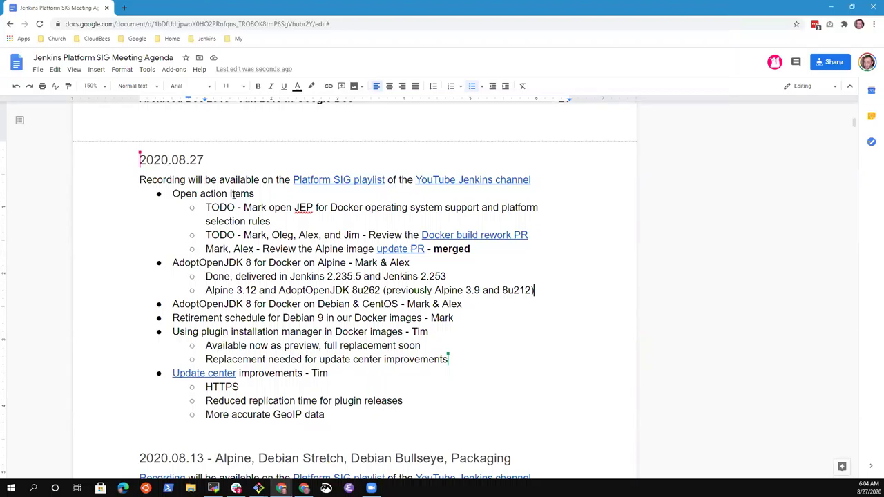
- Add the sub-bullet "PR in progress to make that transition" under the AdoptOpenJDK 8 for Docker on Debian & CentOS item
key(Down)
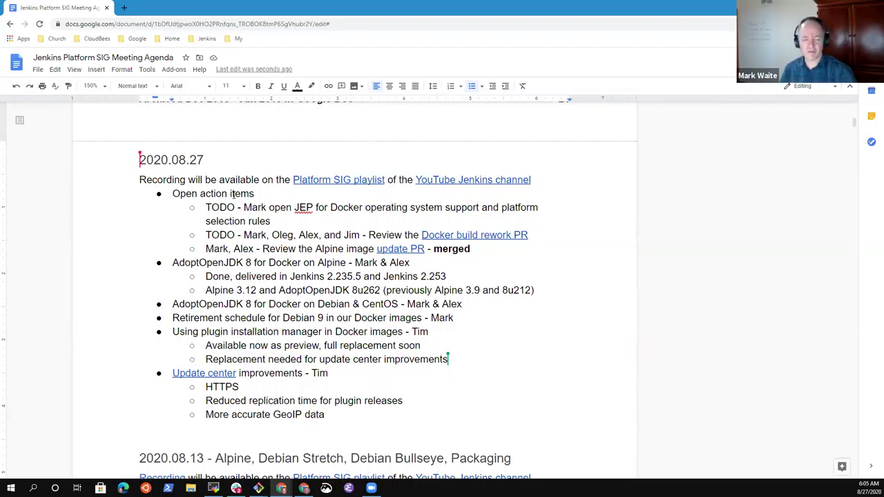
key(Home)
key(End)
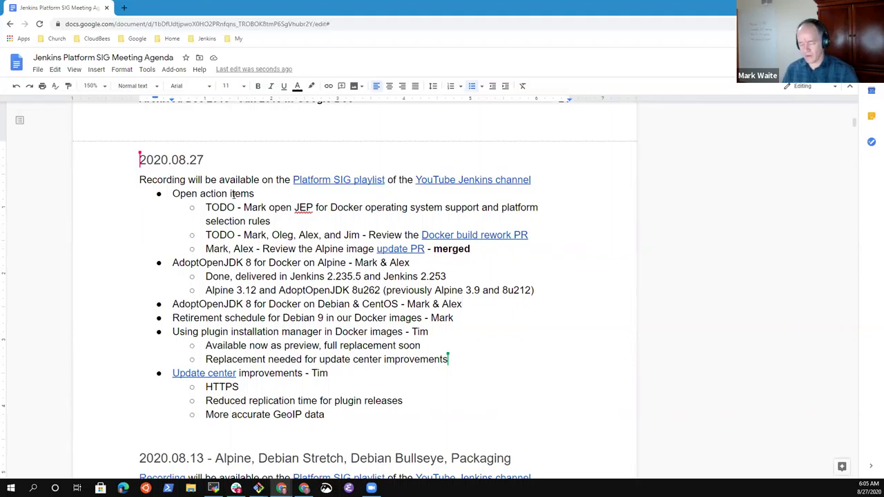
key(shift+Home)
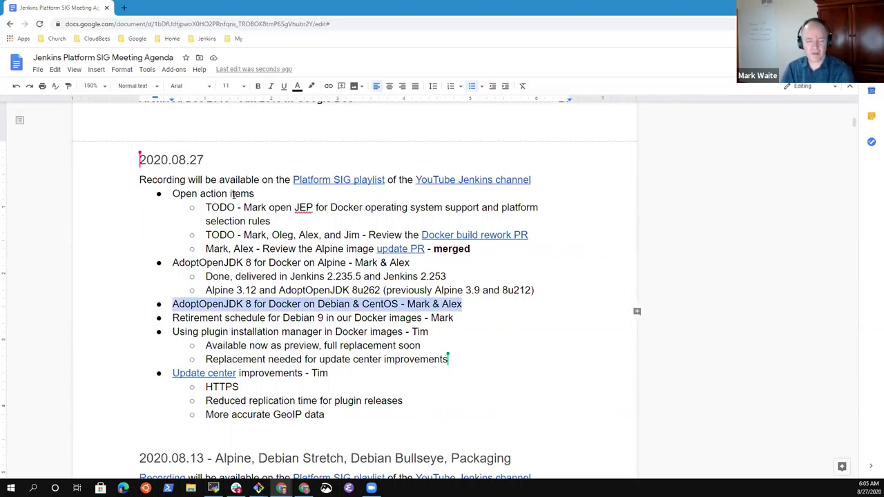
key(End)
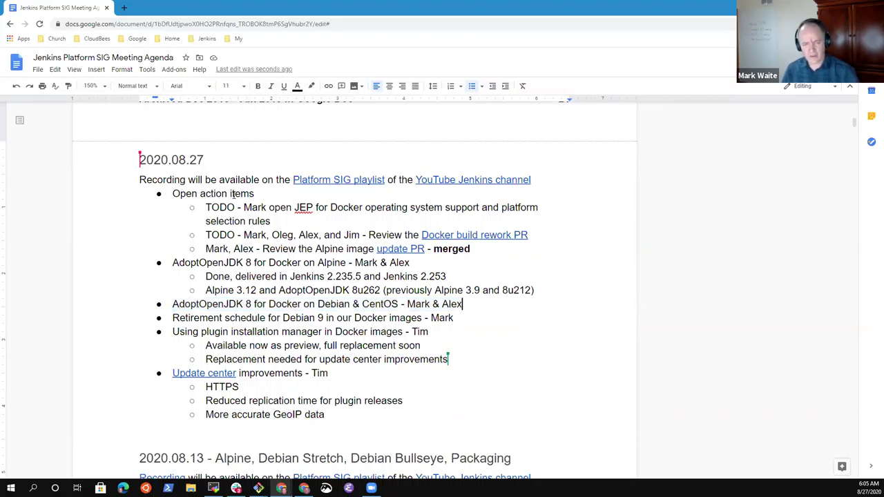
key(Return)
key(Tab)
text(PR in progress to make that transition)
- Remove "& CentOS" from the AdoptOpenJDK 8 for Docker on Debian & CentOS item
key(Up)
key(ctrl+Right)
key(ctrl+shift+Left)
key(ctrl+shift+Left)
key(BackSpace)
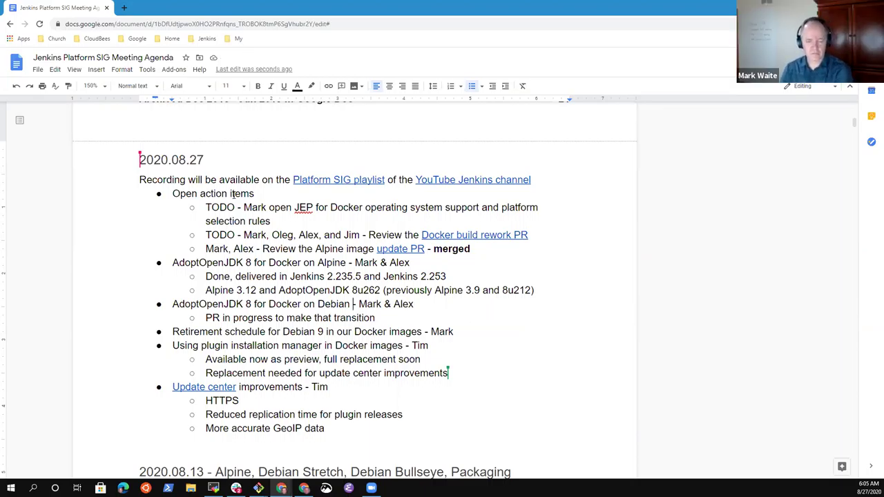
- Add a second sub-bullet under the Debian item reading "Package manager vs. specific version of Java from AdoptOpenJDK"
key(Down)
key(End)
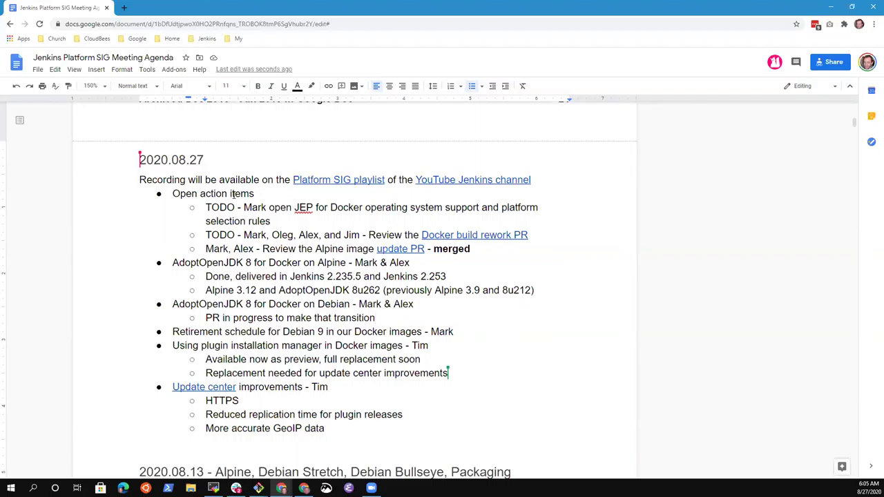
key(Return)
text(Package manager vs.)
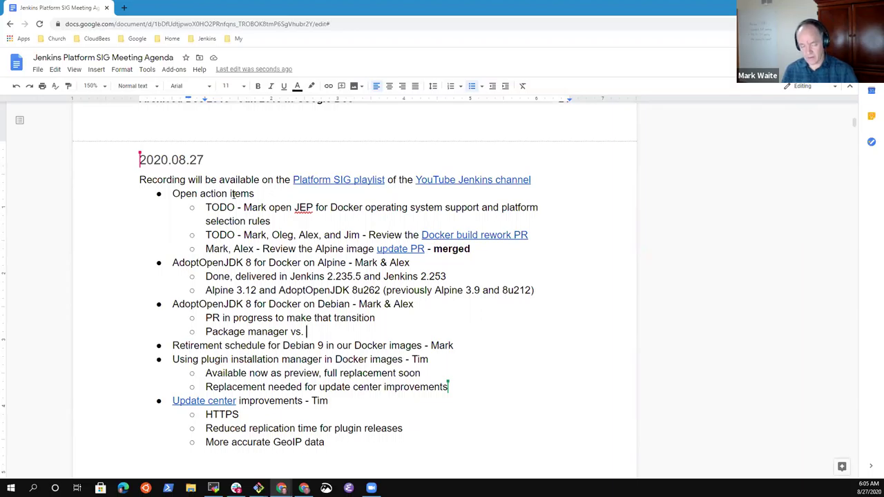
text( specific ver)
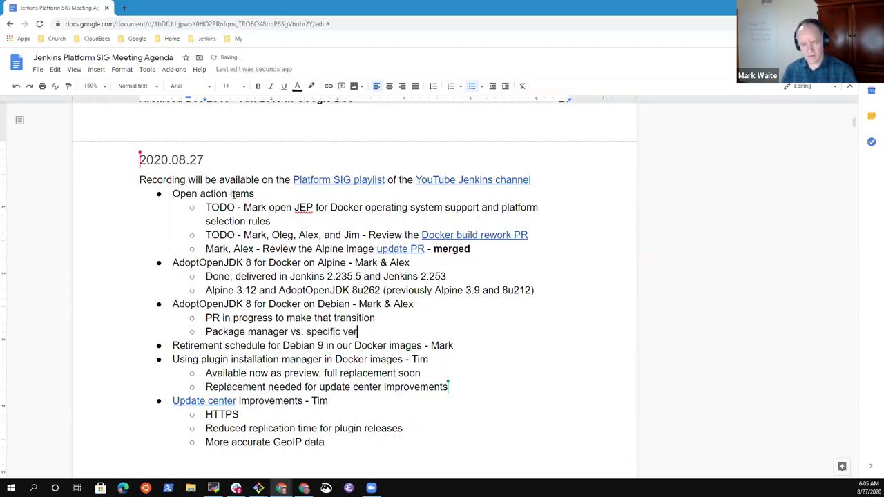
text(sion of Java )
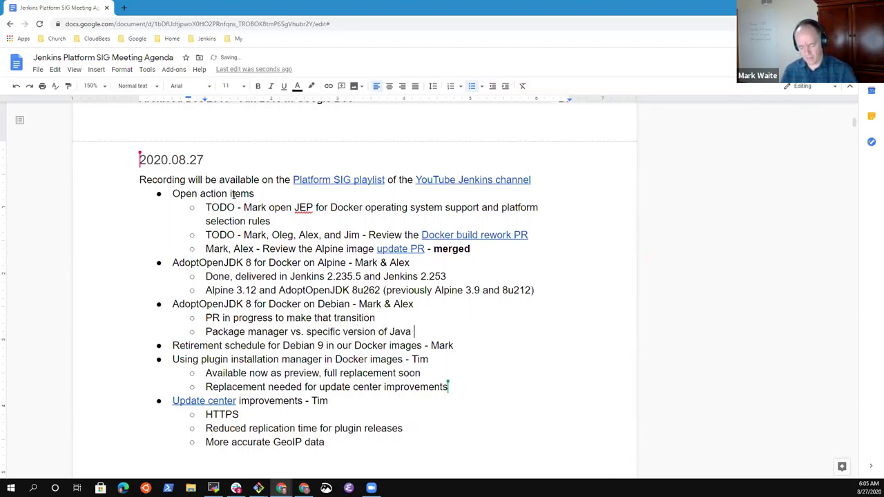
text(from AdoptOpe)
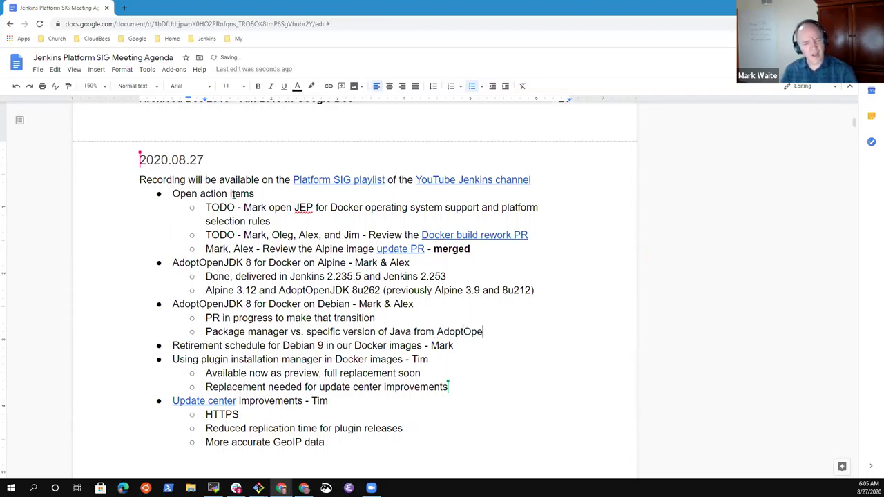
text(nJDK)
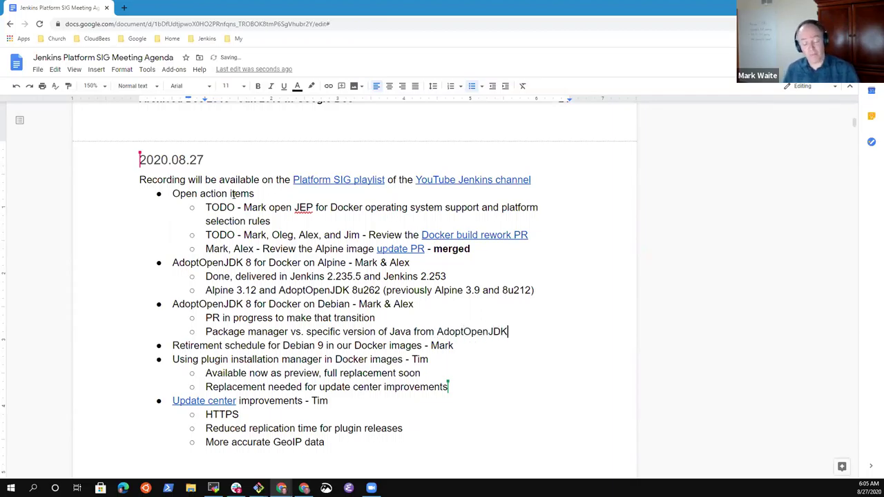
key(Up)
key(Up)
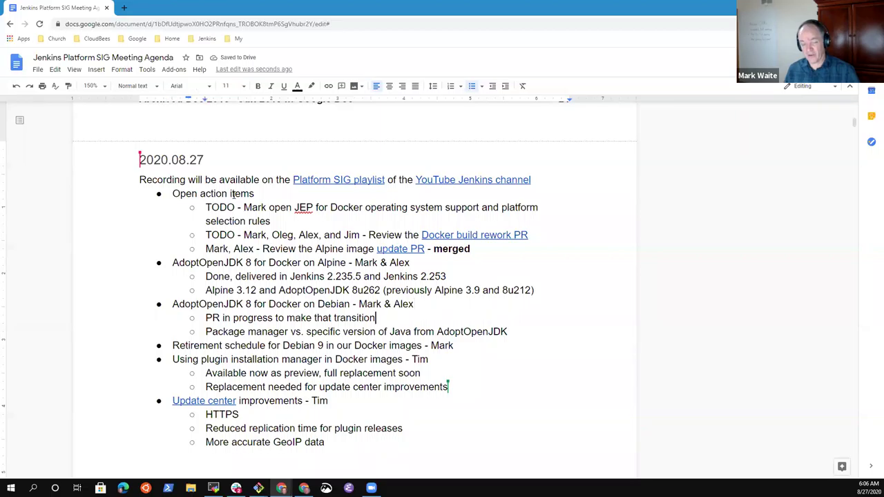
key(ctrl+Left)
key(ctrl+Left)
key(ctrl+Left)
key(ctrl+Left)
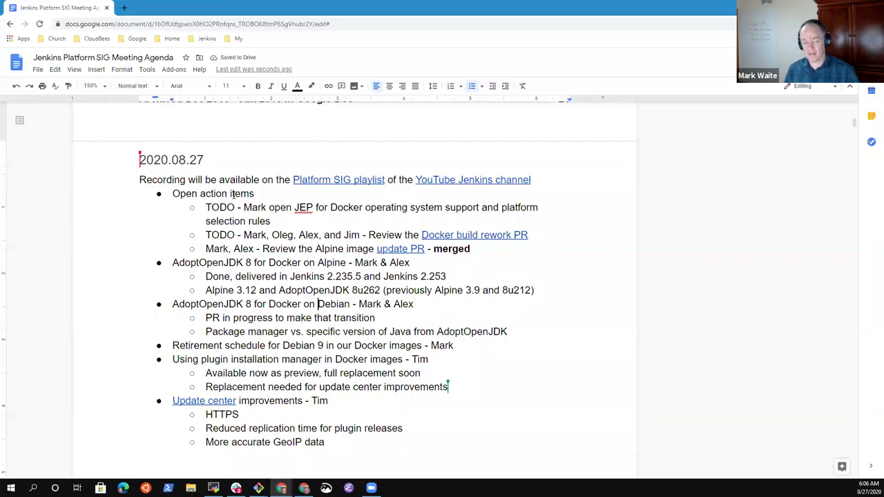
key(ctrl+Right)
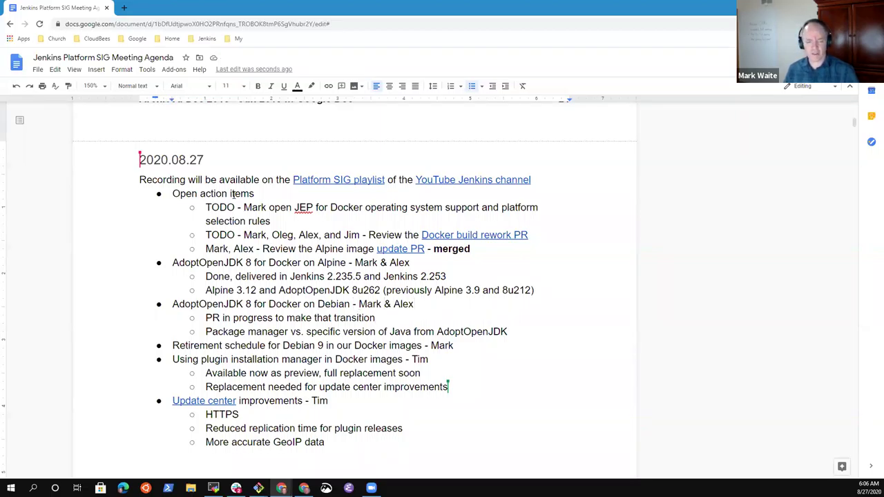
key(Down)
key(Down)
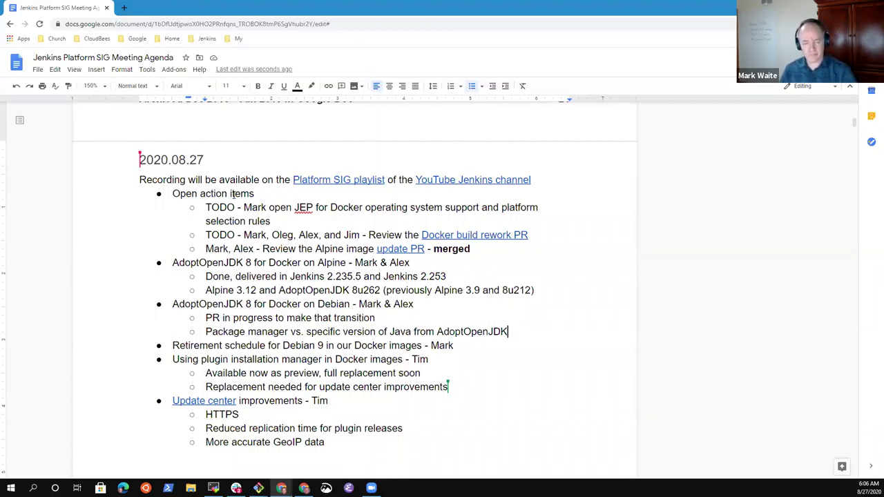
- End the package manager sub-bullet with a question mark and add an "Action:" sub-bullet assigning the second presenter to "investigate CentOS options for AdoptOpenJDK"
text(?)
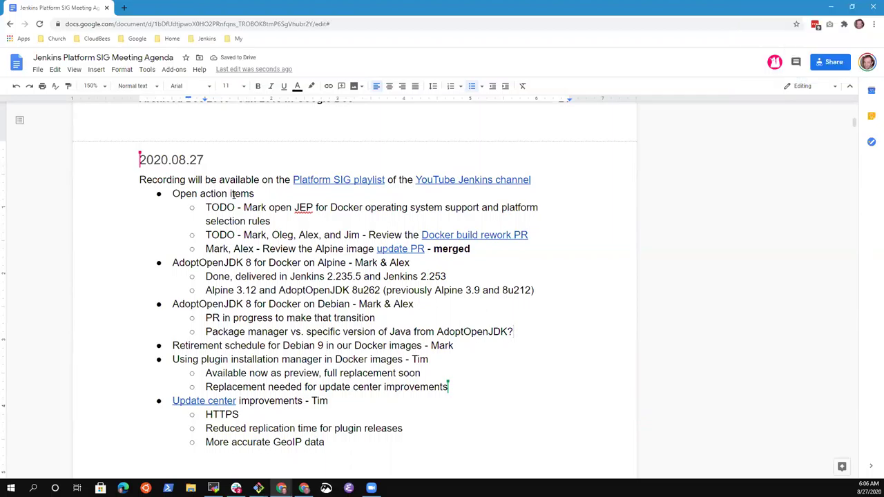
key(Return)
text(Action: Alex investigate CentOS options for AdoptOpenJDK)
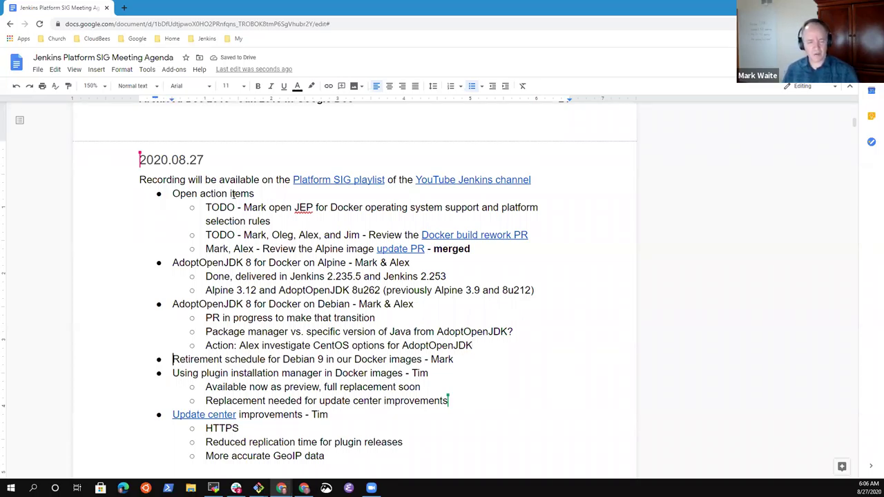
key(shift+End)
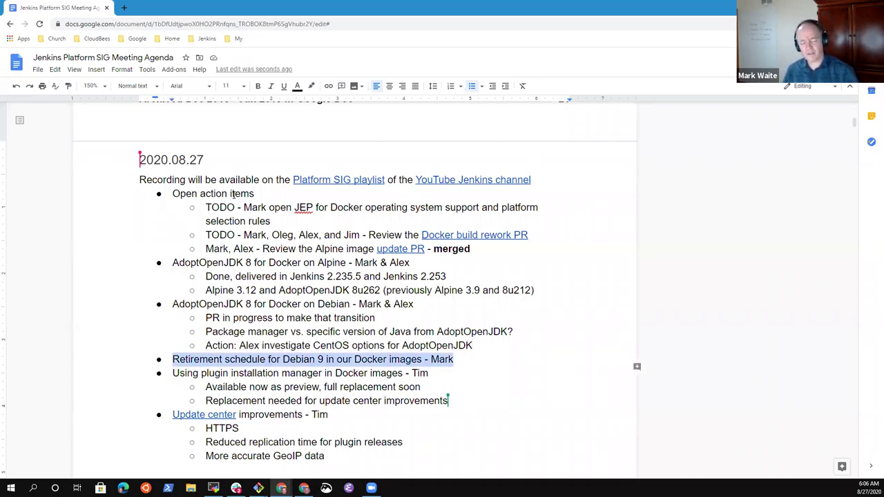
key(End)
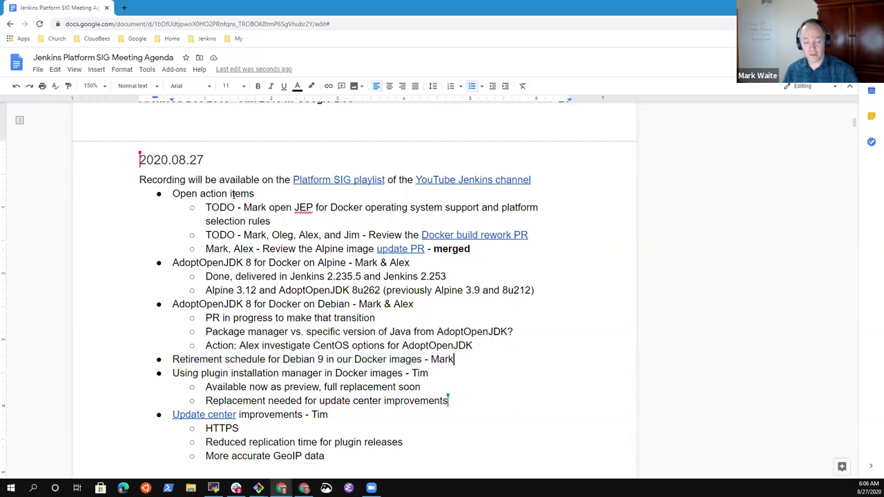
- Add a sub-bullet under the Debian 9 retirement schedule item reading "Debian has stated on their web site that 2021 will their next version"
key(Return)
key(Tab)
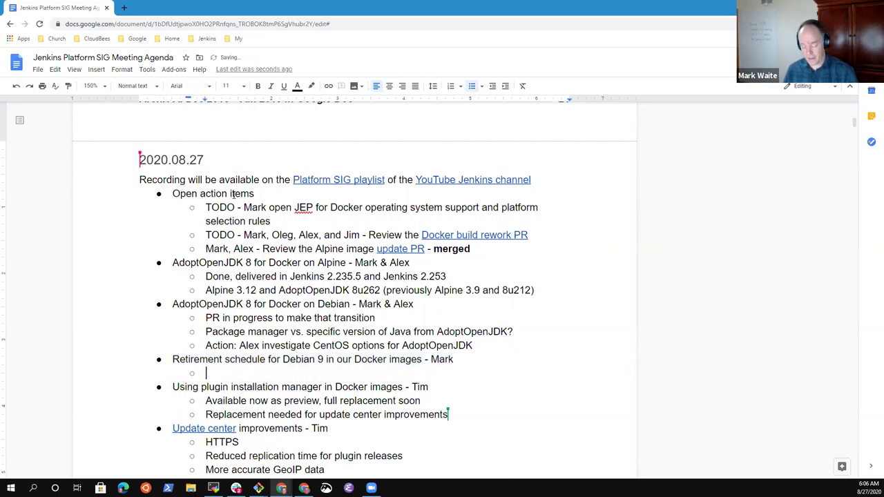
text(Debian )
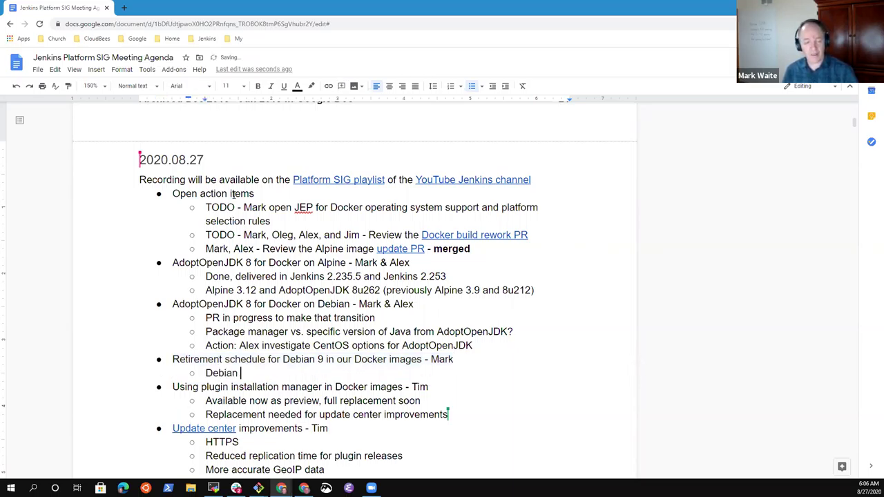
text(has announced)
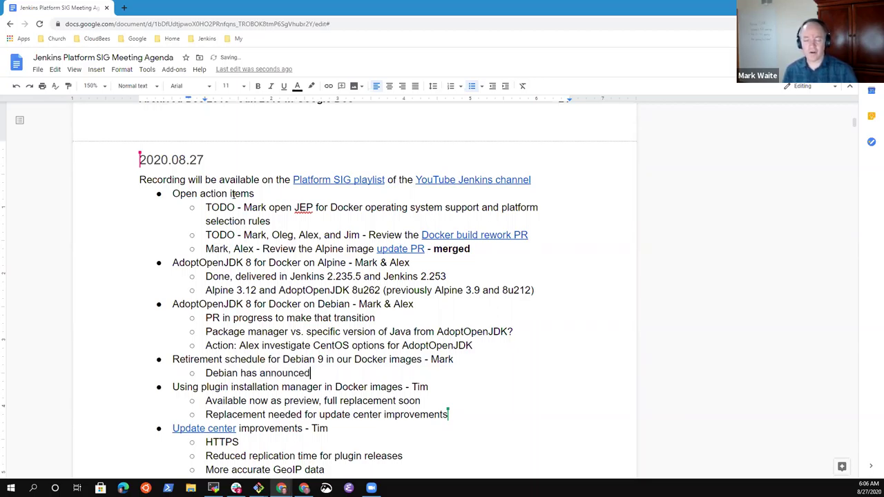
key(ctrl+BackSpace)
text(stated on theri)
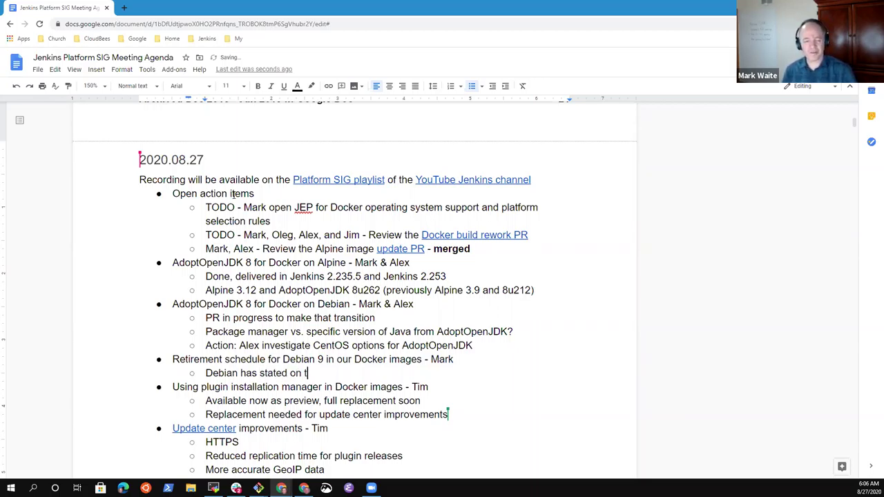
key(BackSpace)
key(BackSpace)
key(BackSpace)
text(ir web site that )
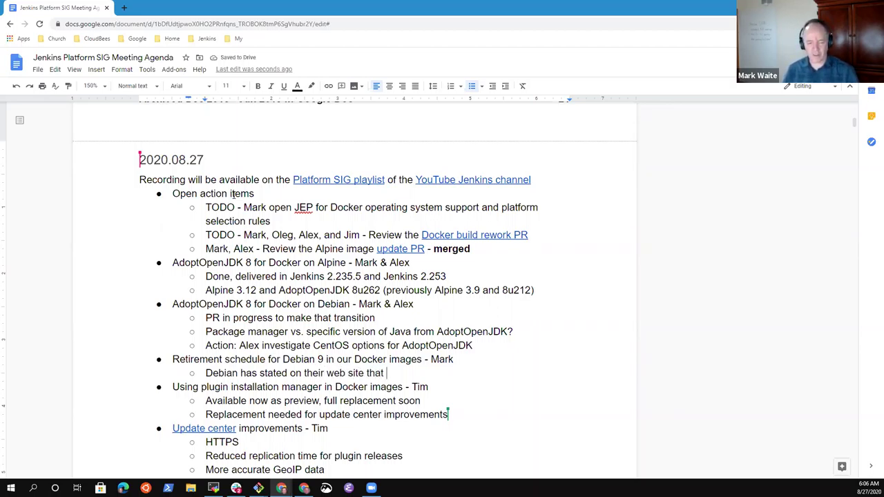
text(2021 wilol)
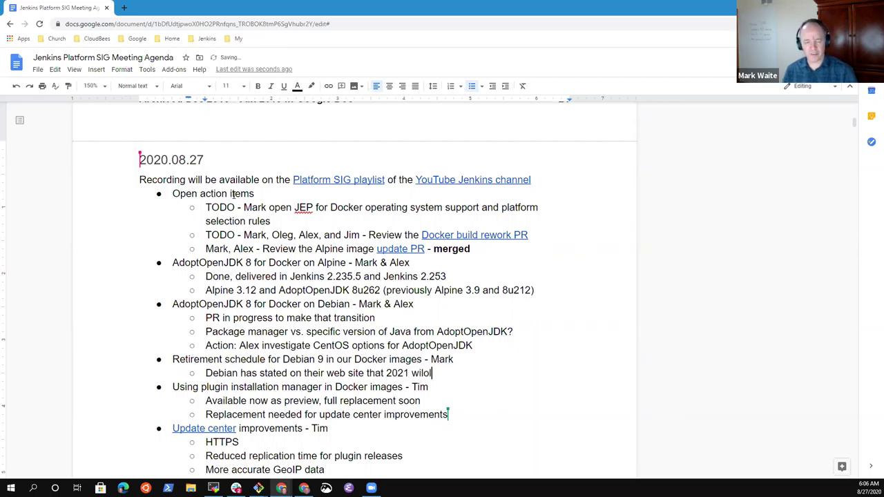
key(BackSpace)
key(BackSpace)
key(BackSpace)
text(l )
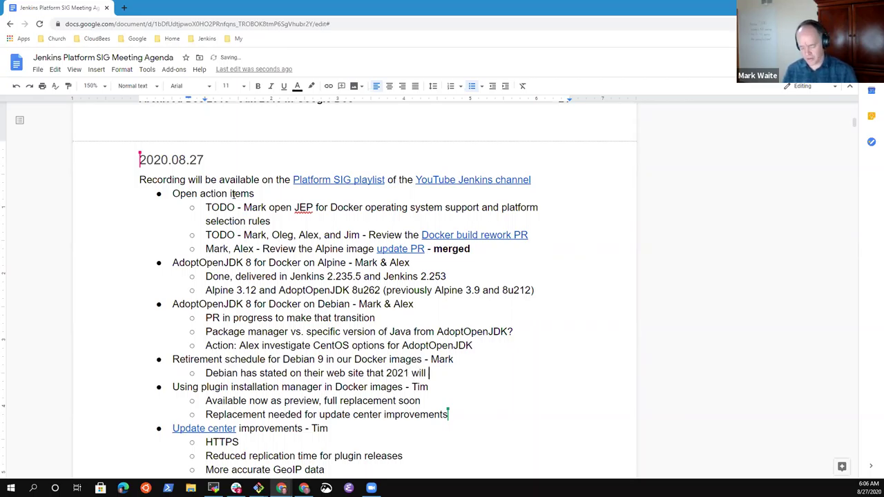
text(their next version)
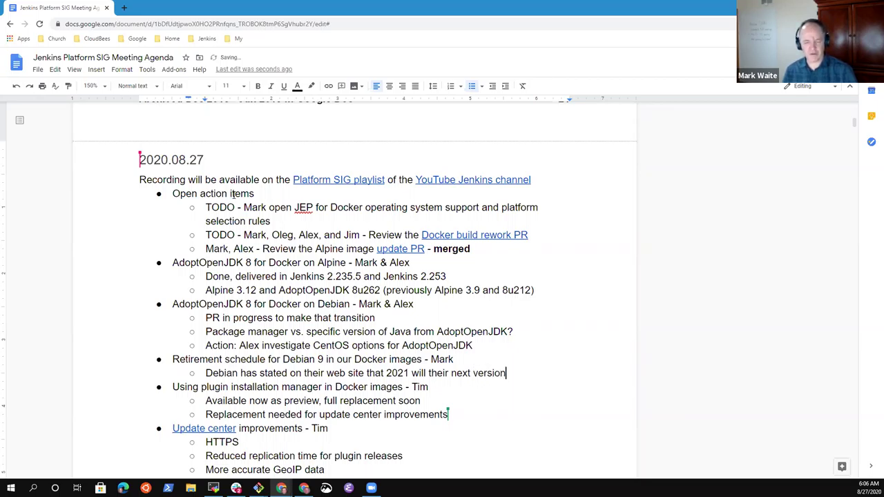
- Append "(March +)" to the sub-bullet about Debian's next version
text( (March)
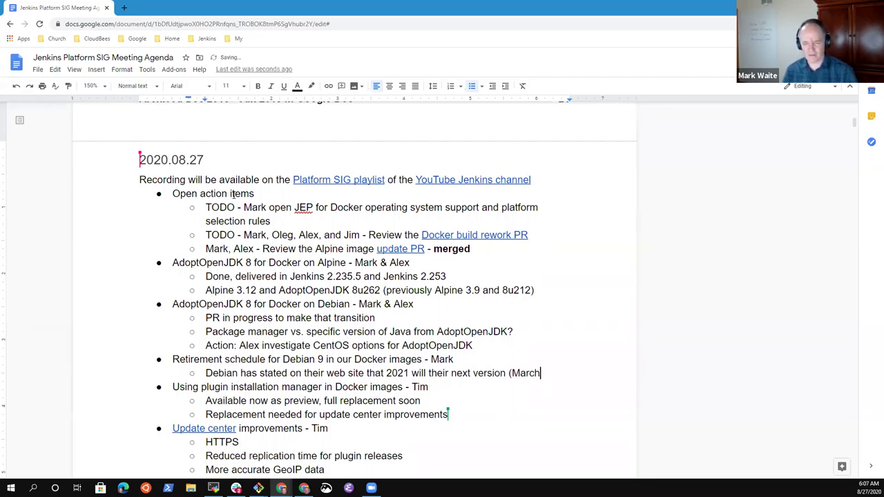
text( or later)
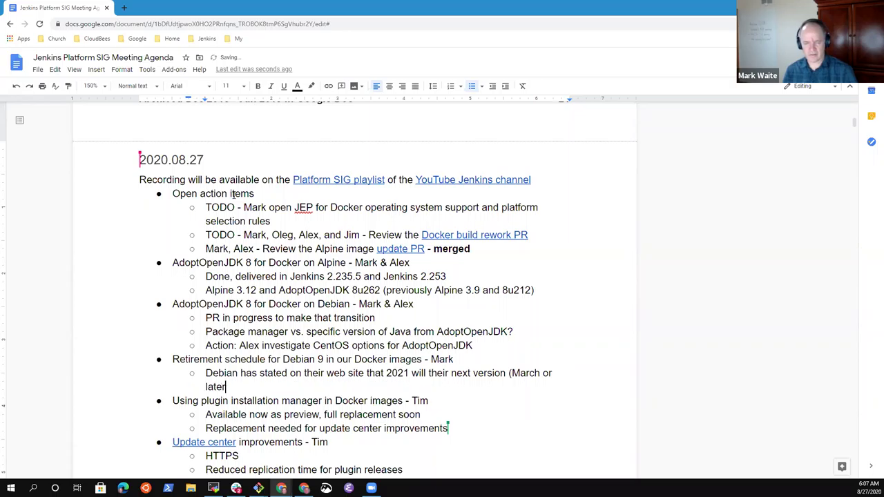
key(BackSpace)
key(BackSpace)
key(BackSpace)
key(BackSpace)
key(BackSpace)
key(BackSpace)
key(BackSpace)
key(BackSpace)
text(+)
key(BackSpace)
text())
- Add a second sub-bullet under the retirement schedule item reading "Debian 9 will be unsupported at that time"
key(Return)
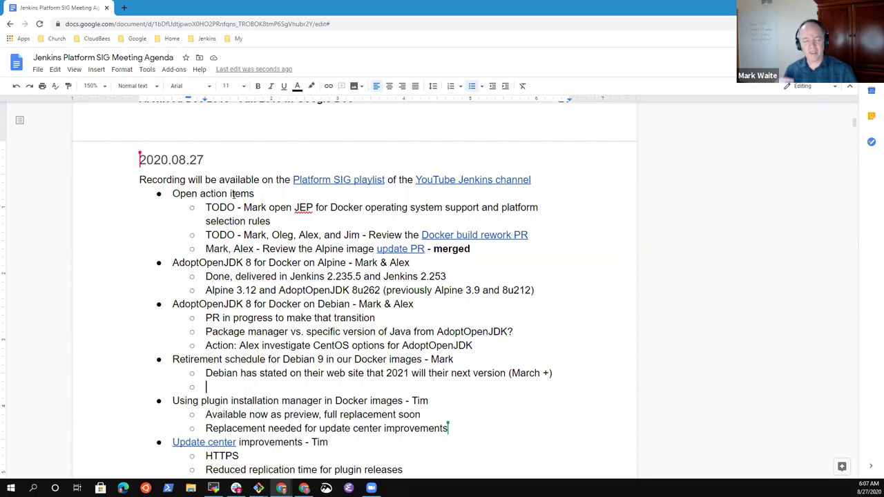
text(Debain)
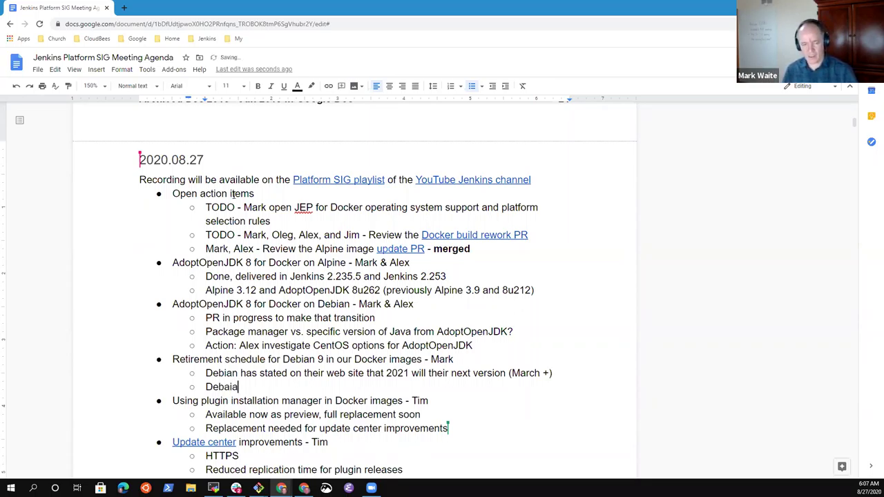
key(BackSpace)
key(BackSpace)
key(BackSpace)
key(BackSpace)
text(ian 9 wil;)
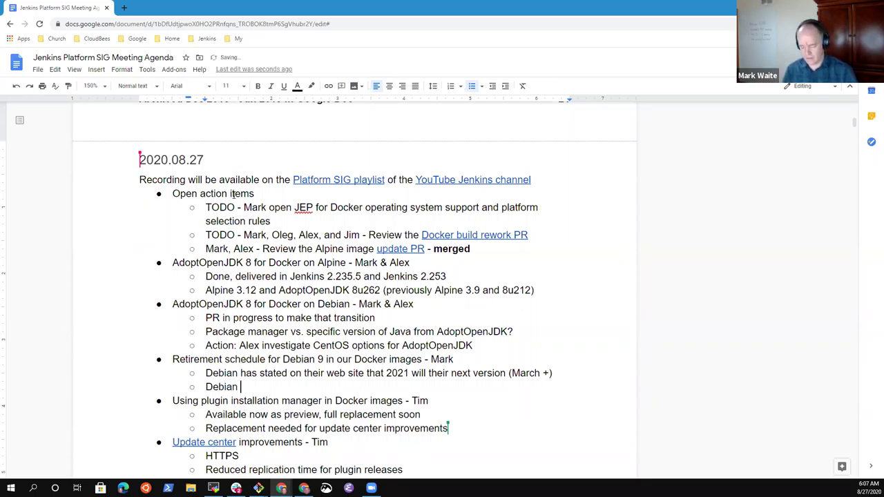
key(BackSpace)
text(l be a)
key(BackSpace)
key(BackSpace)
key(BackSpace)
text(e unspu)
key(BackSpace)
key(BackSpace)
text(upported at that time)
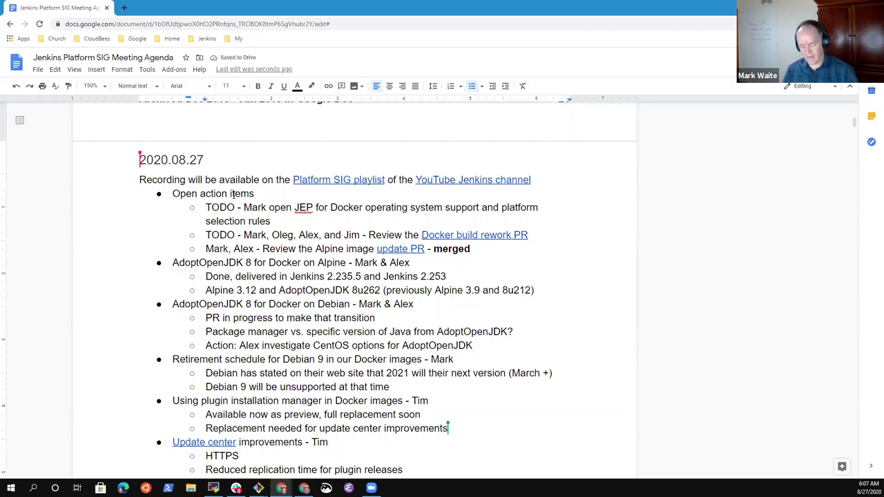
- Extend the Debian 9 unsupported sub-bullet with ", by then need to transition to Debian 10, or Debian 11 Bullseye"
text(, by the)
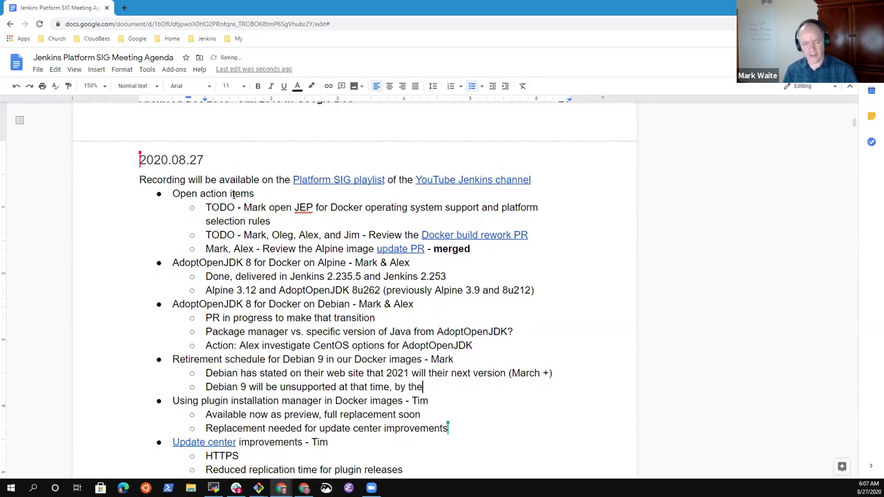
text(n need to transition)
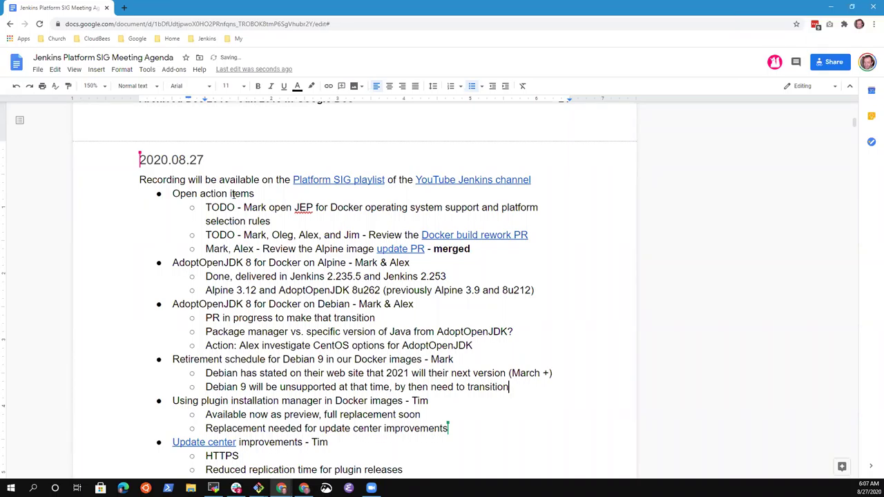
text( to Debian 10)
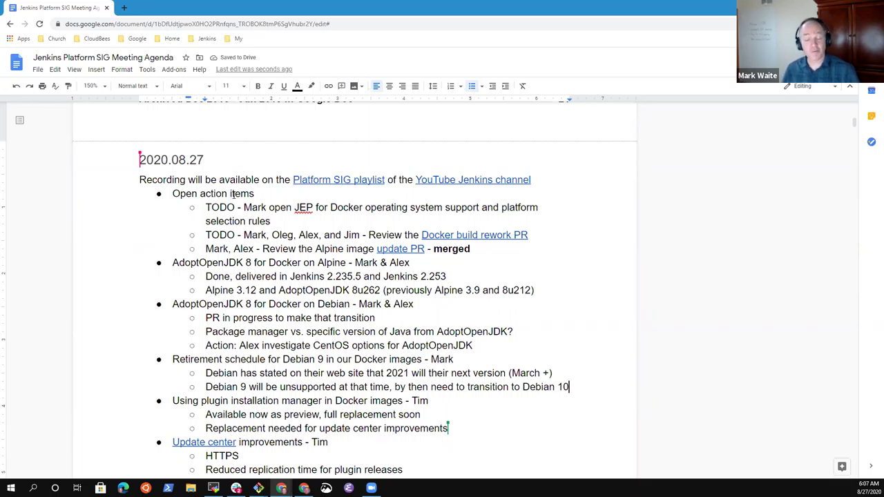
text(, )
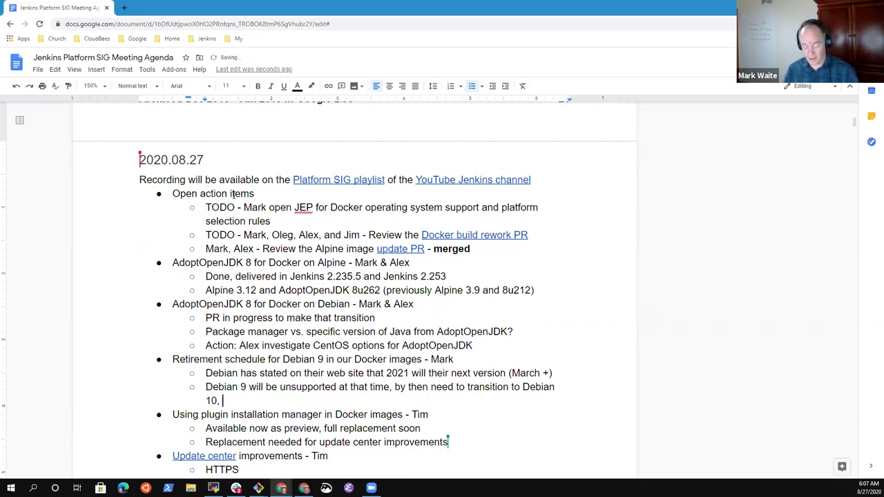
text(Debi)
key(BackSpace)
key(BackSpace)
key(BackSpace)
key(BackSpace)
text(or Debnia)
key(BackSpace)
key(BackSpace)
key(BackSpace)
text(ian 112 Bus)
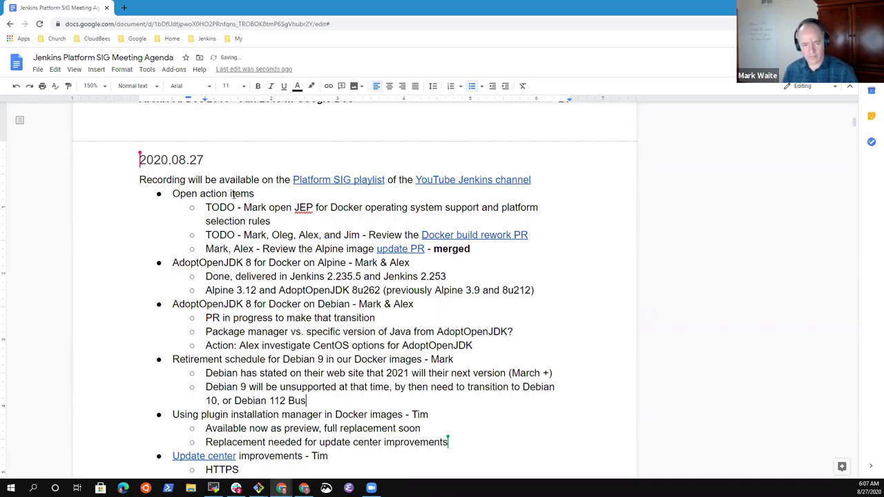
key(BackSpace)
text(llse)
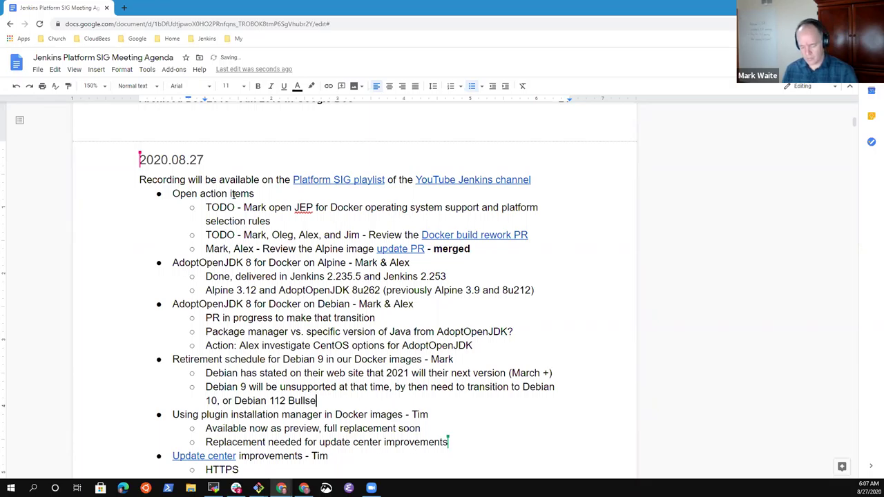
text(ye)
key(ctrl+Left)
key(Left)
key(BackSpace)
key(End)
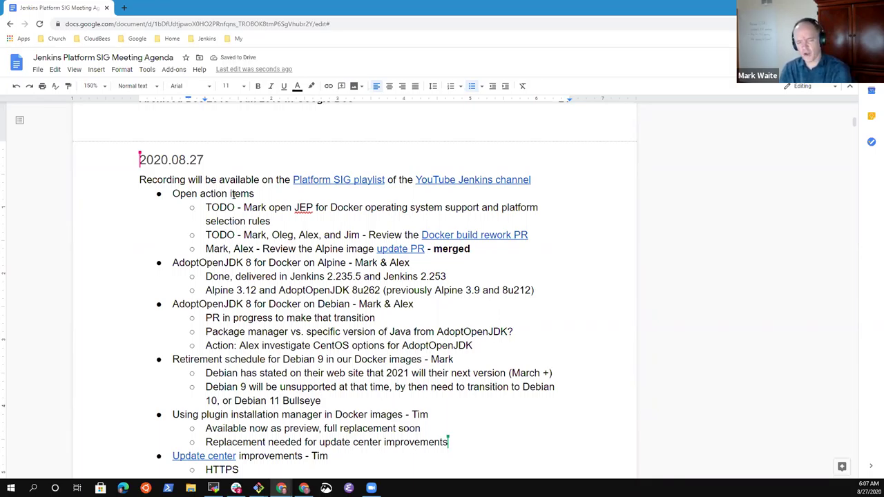
key(Up)
key(Up)
key(Up)
key(Up)
key(Up)
key(Up)
key(Up)
key(Up)
key(Up)
key(Up)
key(Up)
key(Up)
key(Up)
key(ctrl+Left)
key(ctrl+Left)
key(ctrl+Left)
key(ctrl+Right)
key(shift+ctrl+Left)
key(Down)
key(Down)
key(Down)
key(Down)
key(Down)
key(Down)
key(Down)
key(Down)
key(Down)
key(Down)
key(Down)
key(Down)
key(Down)
key(Down)
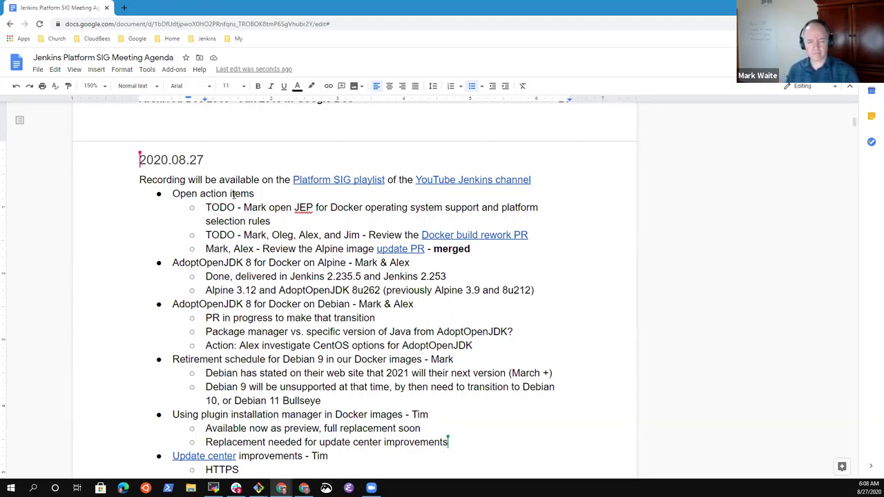
- Add an "Action:" sub-bullet under the retirement schedule item assigning its presenter to "use that as example in the JEP for Operating System support"
key(Return)
text(A)
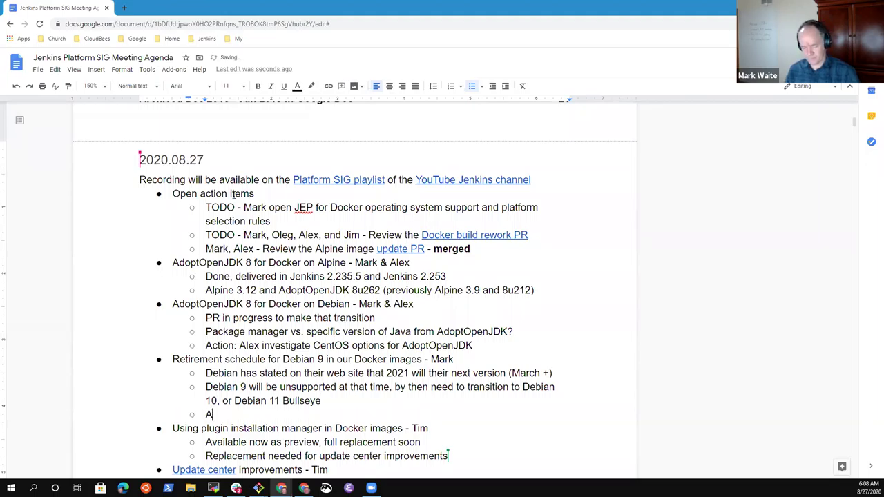
text(ction: Mark us)
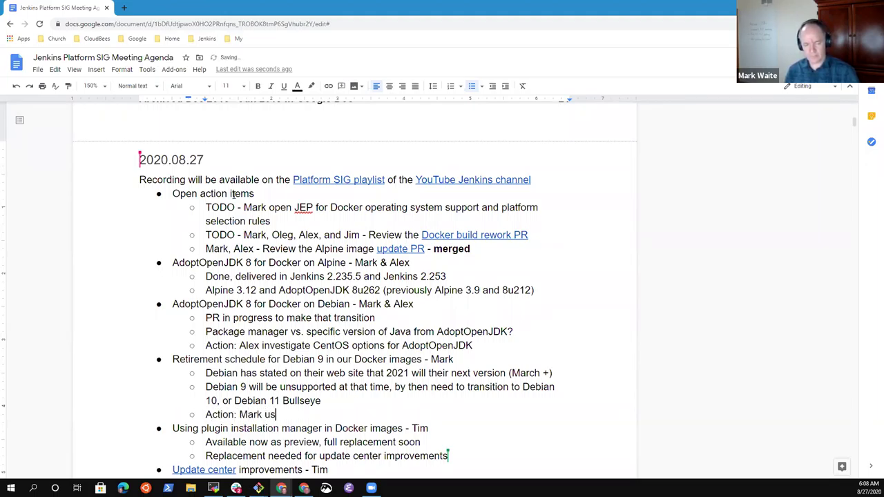
text(e that as examp)
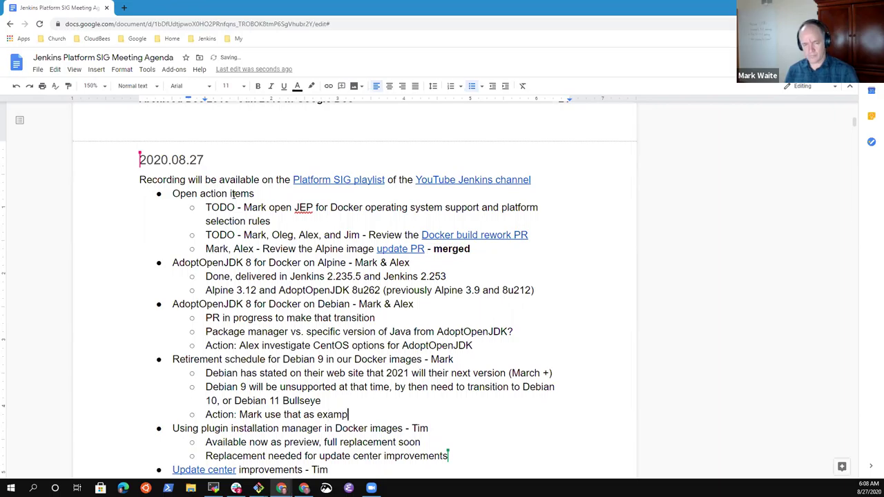
text(le in the JEP for)
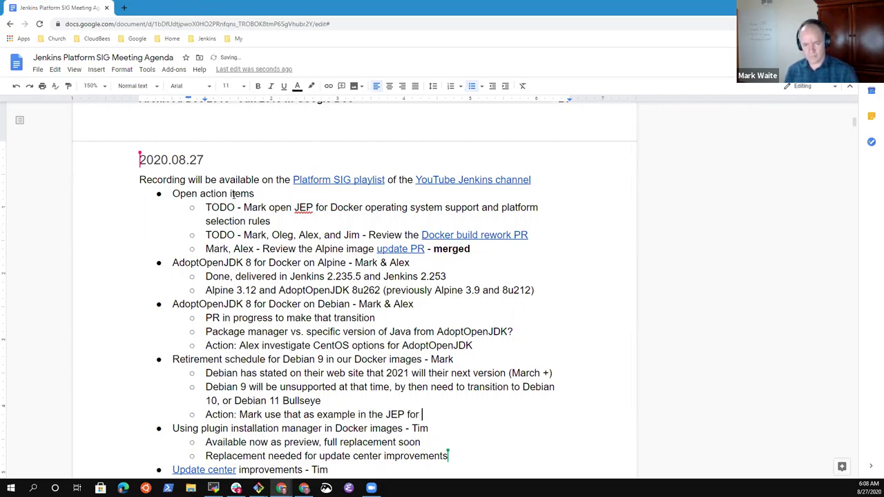
text(t Operating Sy)
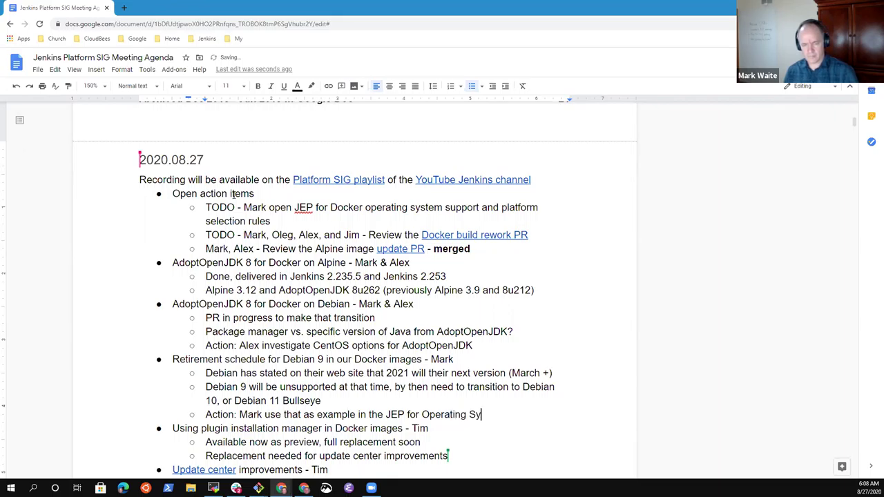
text(stem support)
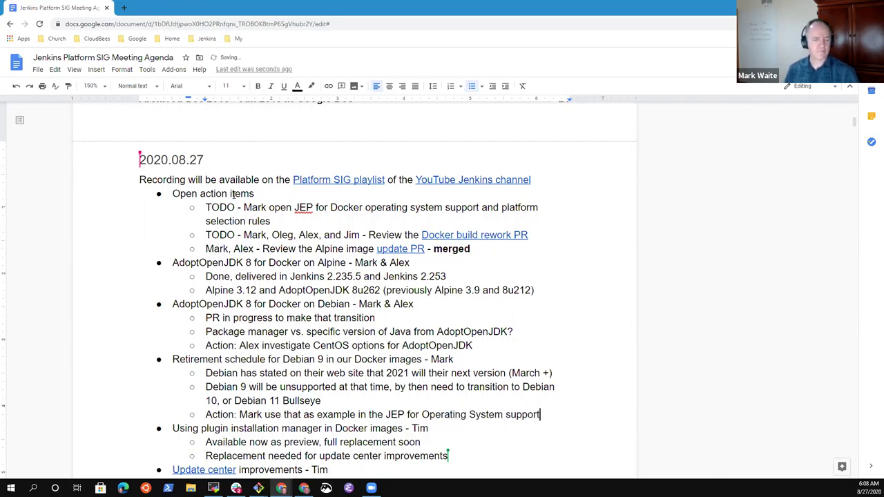
key(Up)
key(shift+Home)
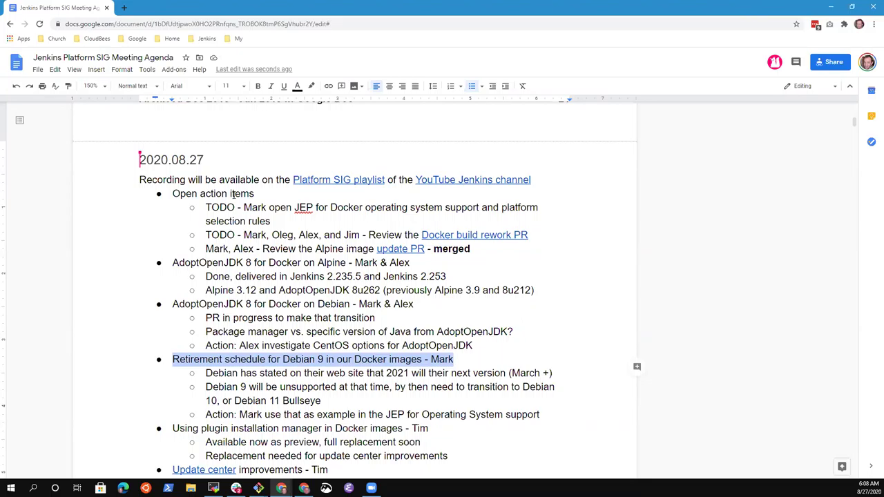
key(Down)
key(Down)
key(Down)
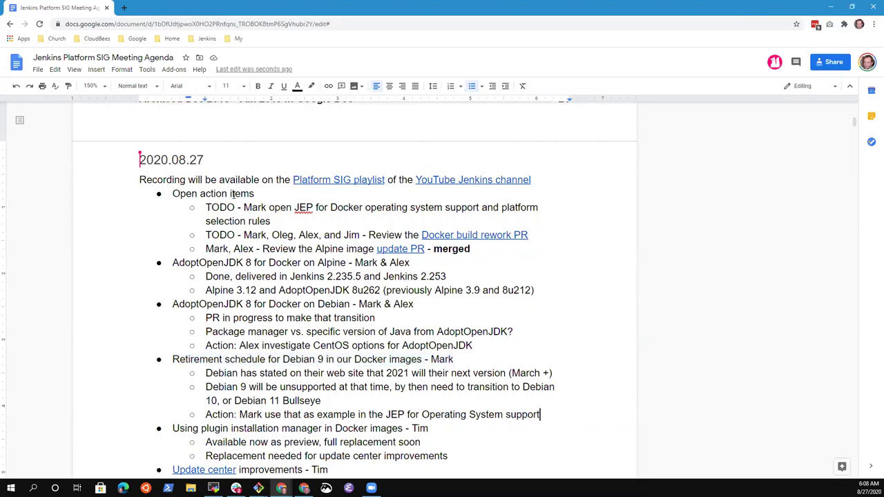
- Add a sub-bullet under the retirement schedule item with the contributor's full name and "has expressed concern at the time required to publish security releases"
key(Return)
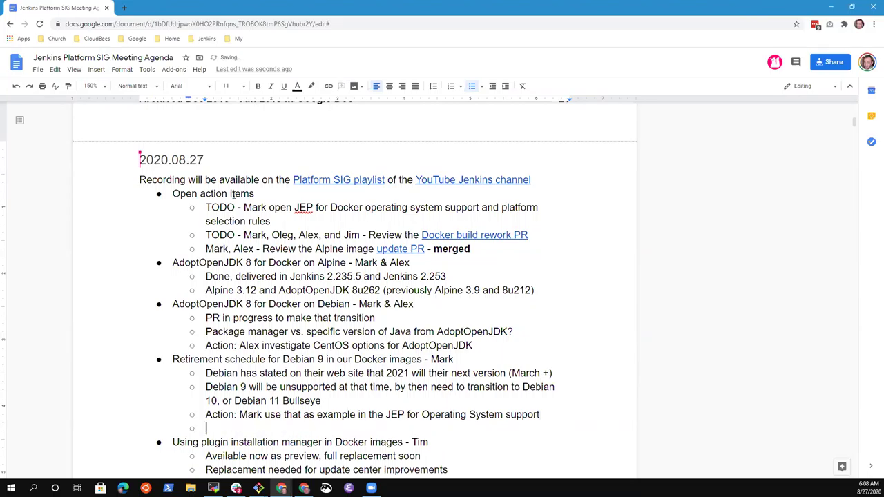
text(Daniel Beck has a)
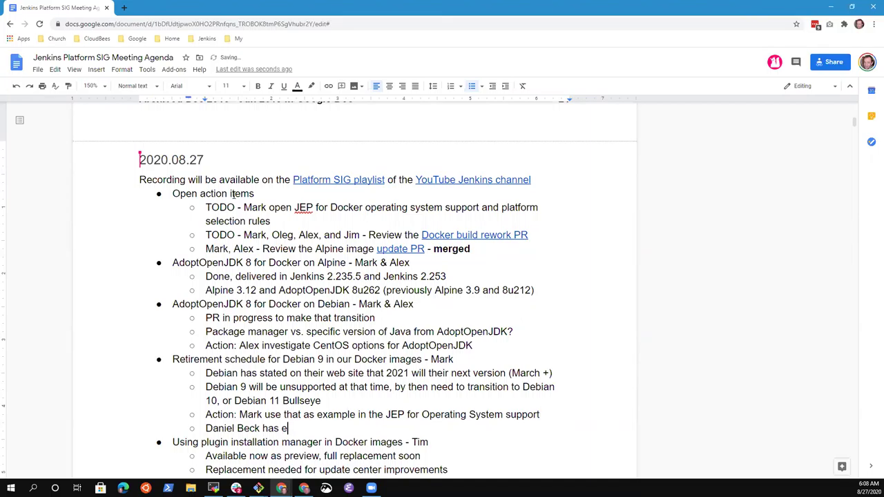
text(xpressed concern )
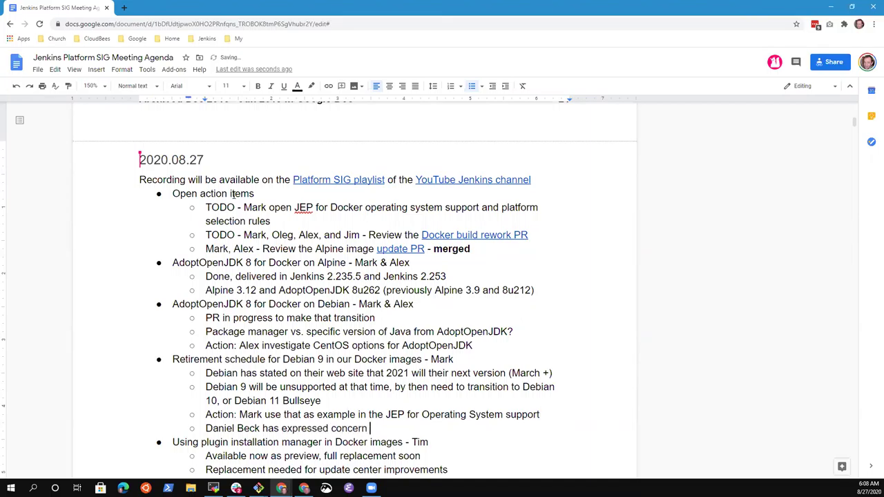
text(at the time required to)
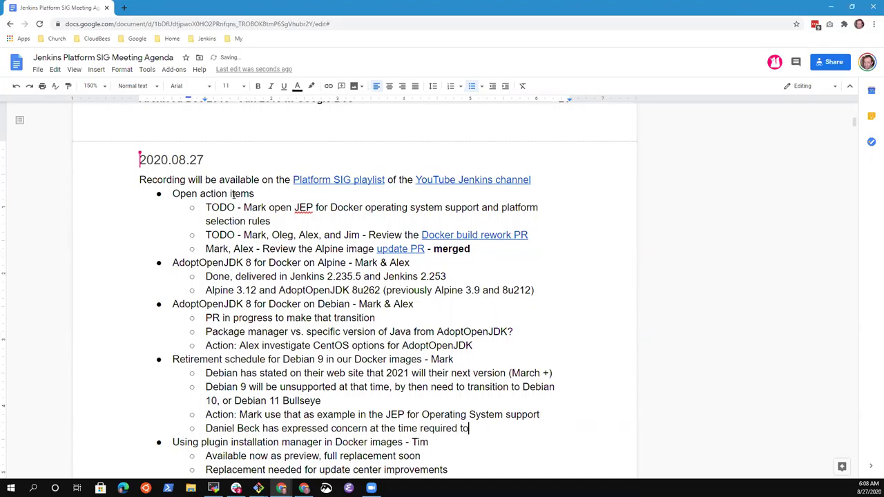
text( publish security relea)
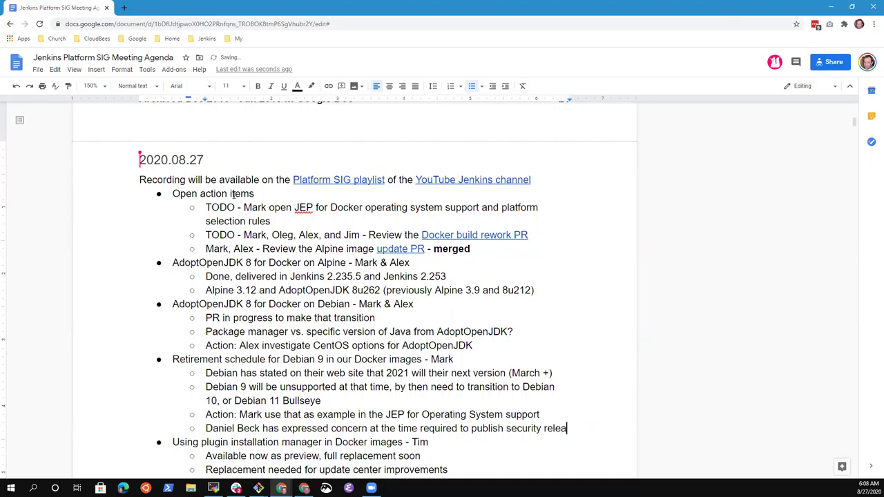
text(ses)
- Nest a bullet under the security releases concern reading "Should we consider official images and unofficial images that we publish but are not officially supported"
key(Return)
key(Tab)
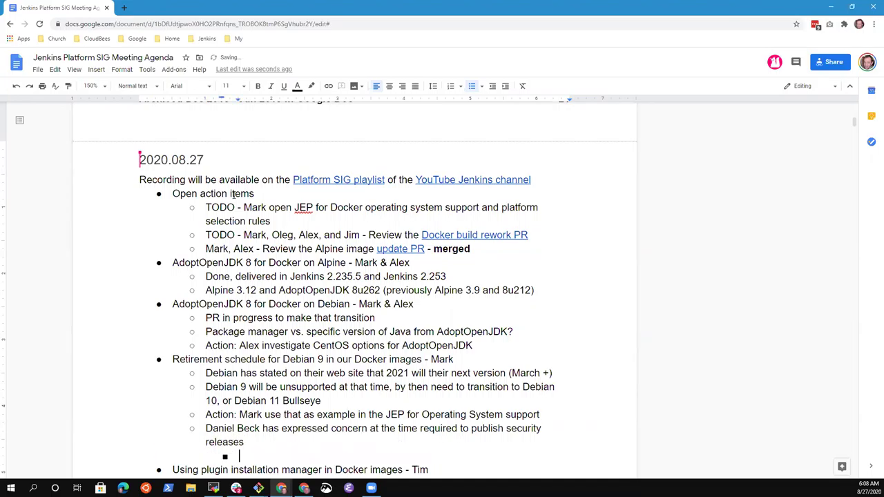
text(Should we consi)
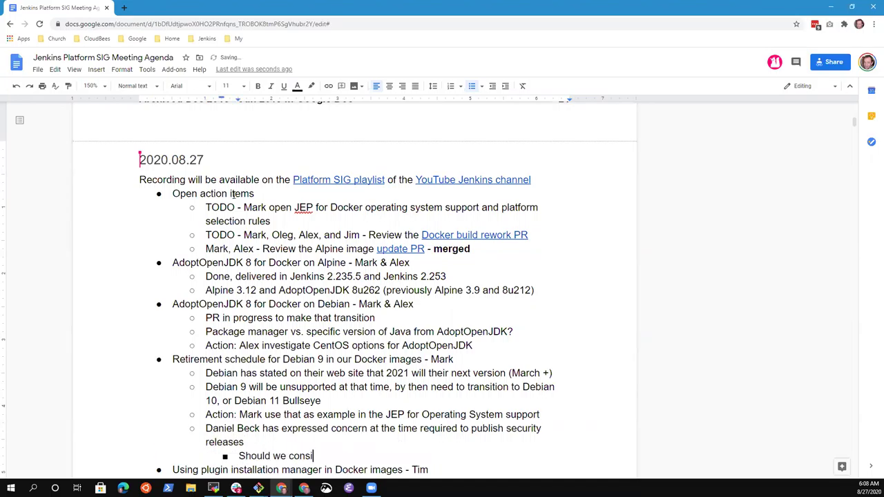
text(der official images and )
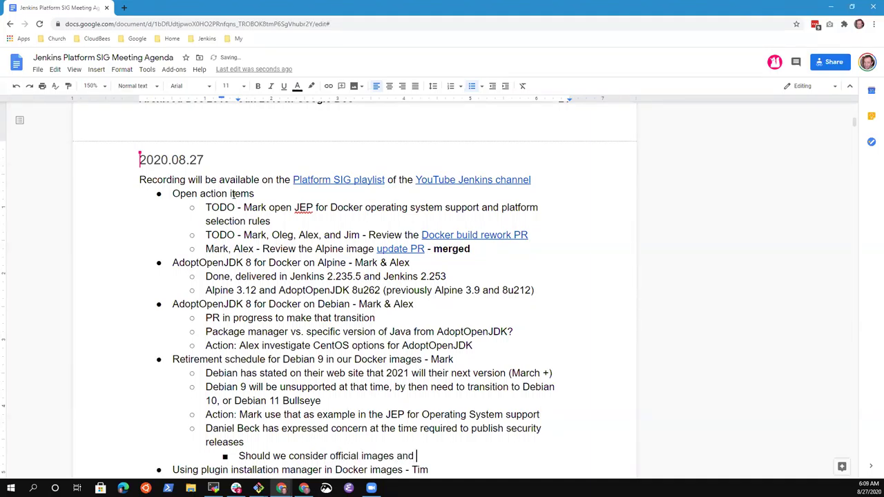
text(unofficial images that we publish bu)
key(BackSpace)
text(ut are not officially)
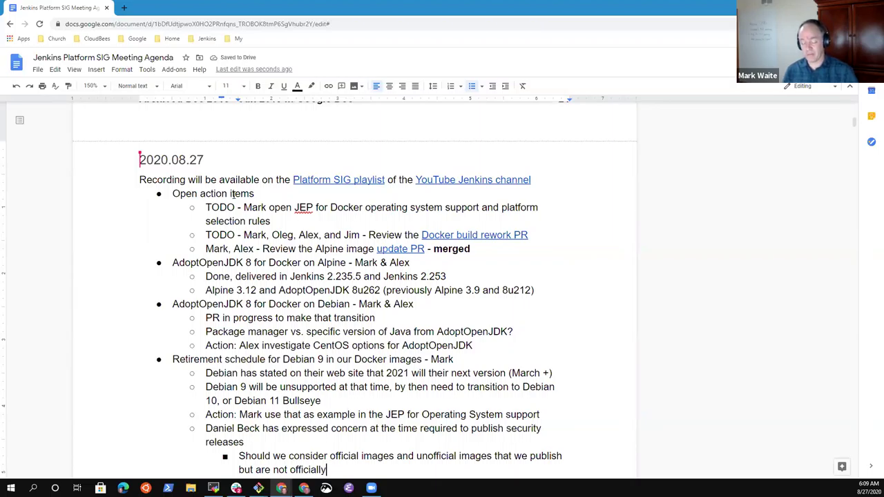
scroll(232, 195, down, 1)
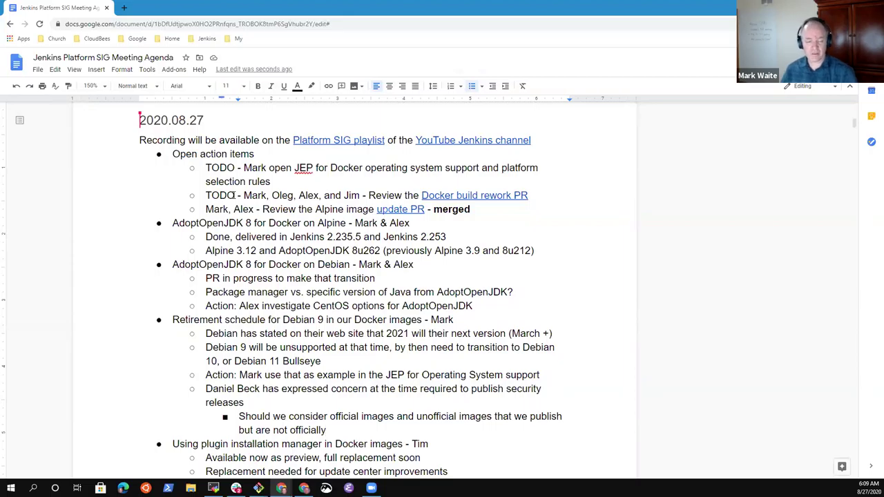
text(supported)
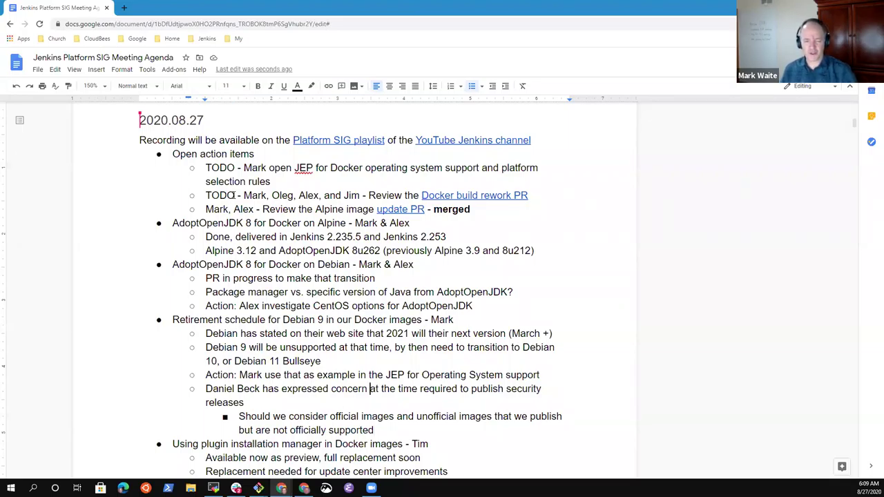
key(ctrl+Left)
key(ctrl+Left)
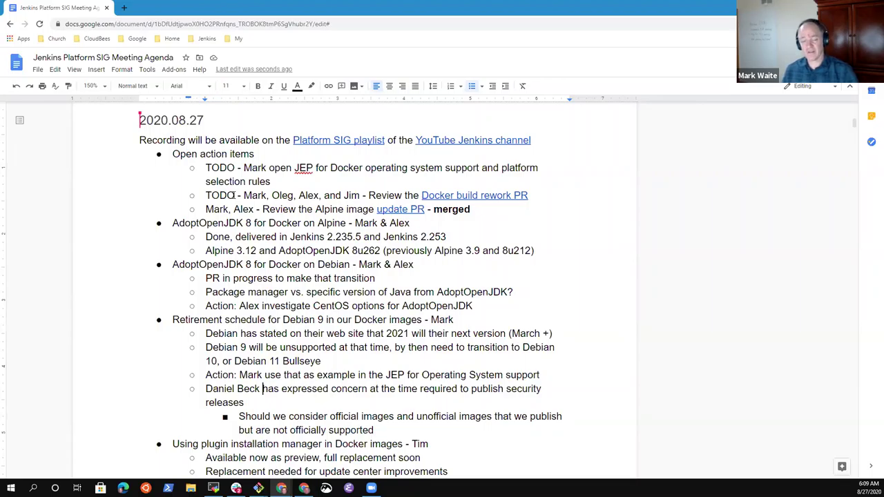
key(ctrl+Right)
key(ctrl+Right)
key(ctrl+Right)
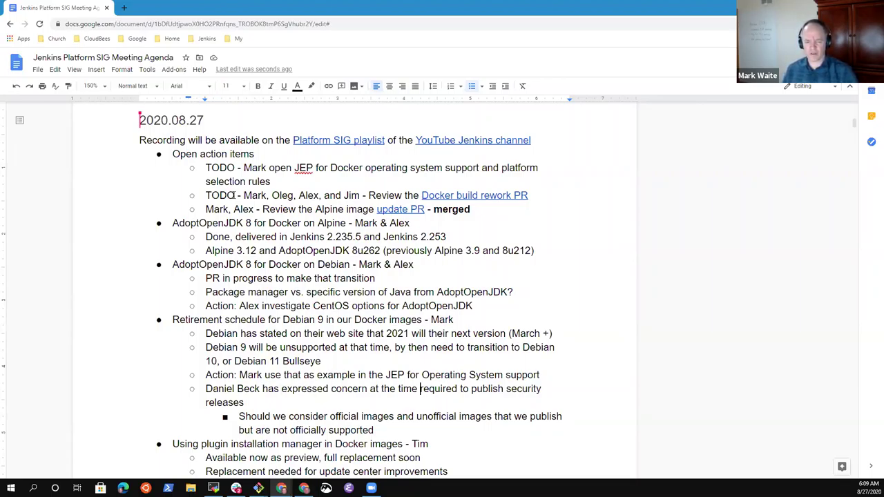
- Add a second nested bullet under the security releases concern reading "AdoptOpenJDK does something like that, can consider their model"
key(Down)
key(Down)
key(Down)
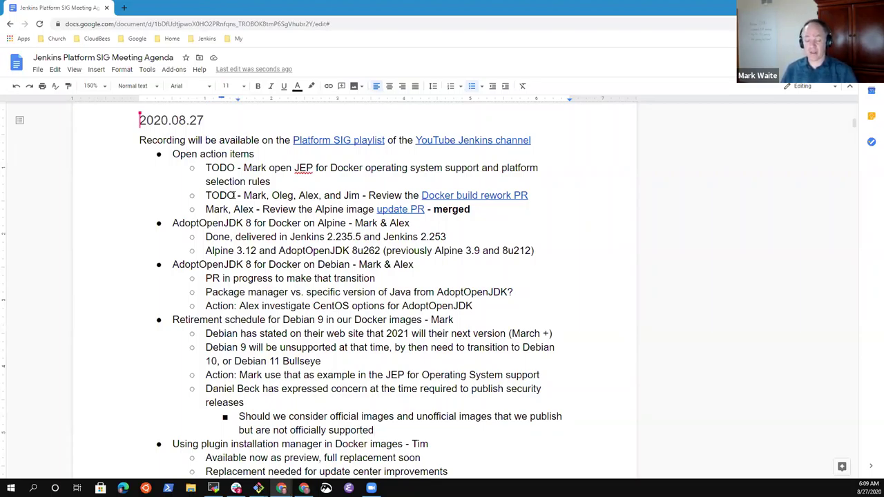
key(Return)
text(AdoptOpen JDK do)
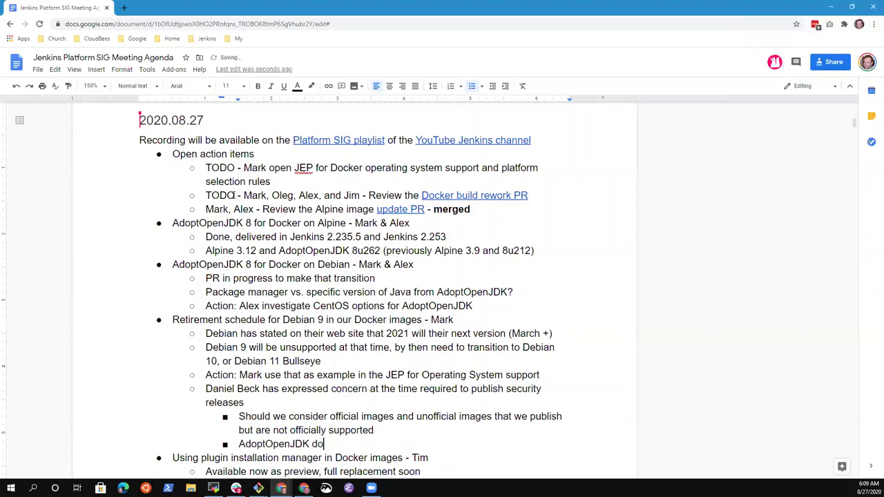
text(es something like that, c)
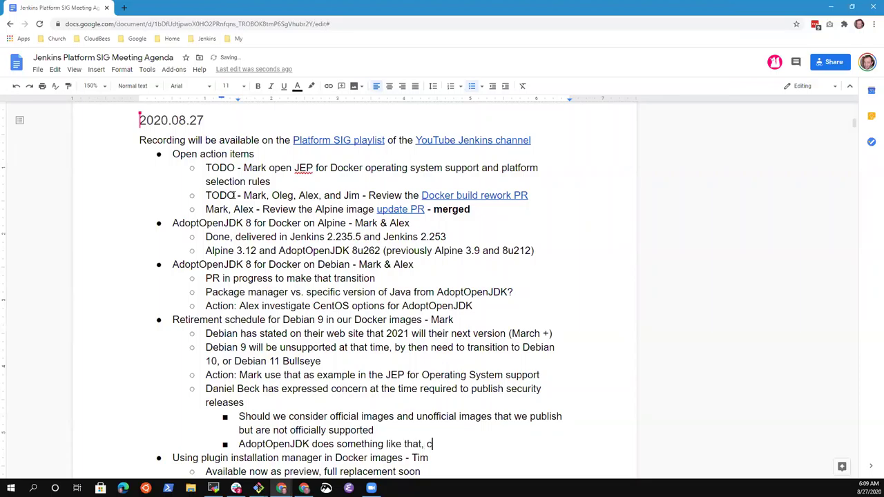
text(an consider their model)
- Add a third nested bullet under the same concern reading "Faster publishing is important for security releases"
key(Return)
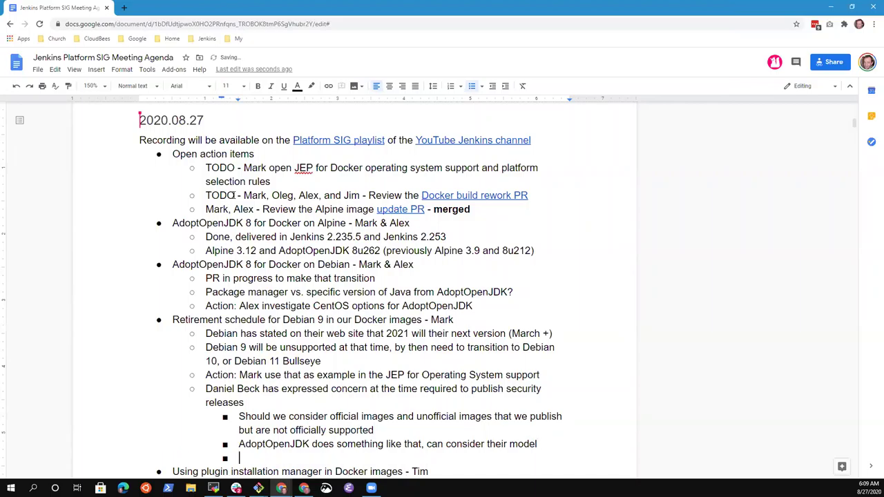
text(Faster publishing is im)
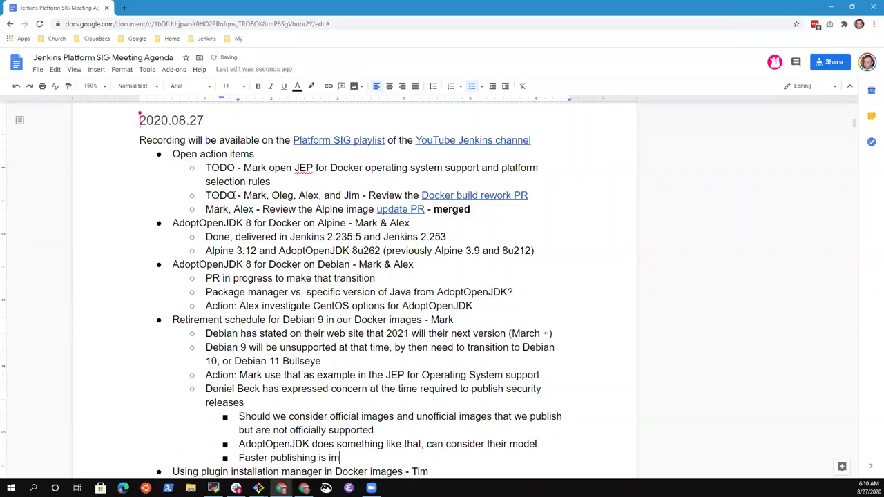
text(portant fo)
text(swecu)
key(BackSpace)
key(BackSpace)
key(BackSpace)
key(BackSpace)
text(ecurity releases)
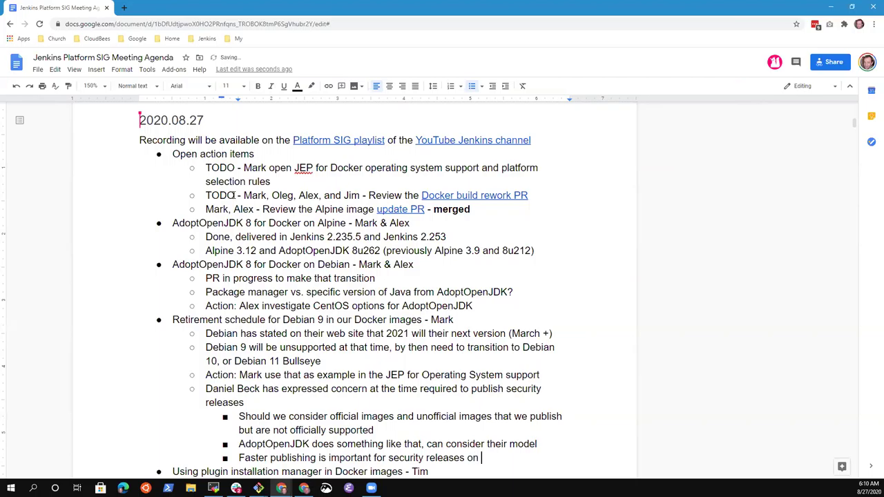
- Add a fourth nested bullet under the same concern reading "Built on trusted.ci"
key(Return)
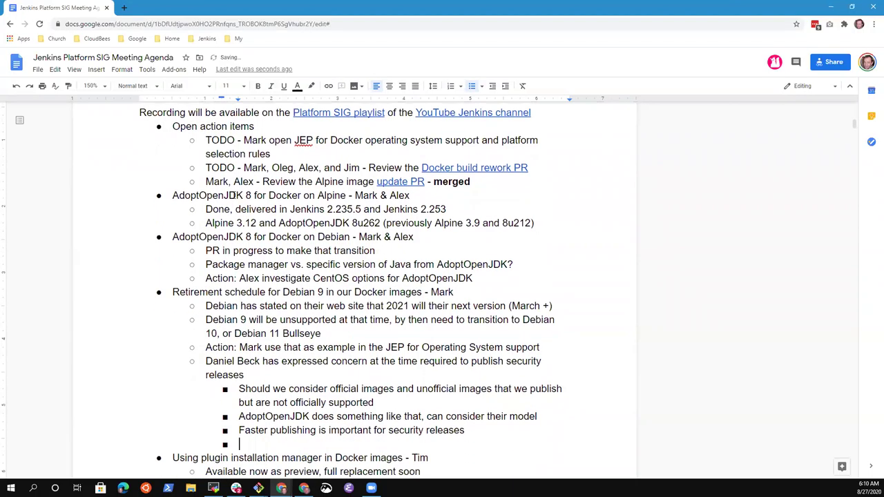
text(Build on trusted.ci)
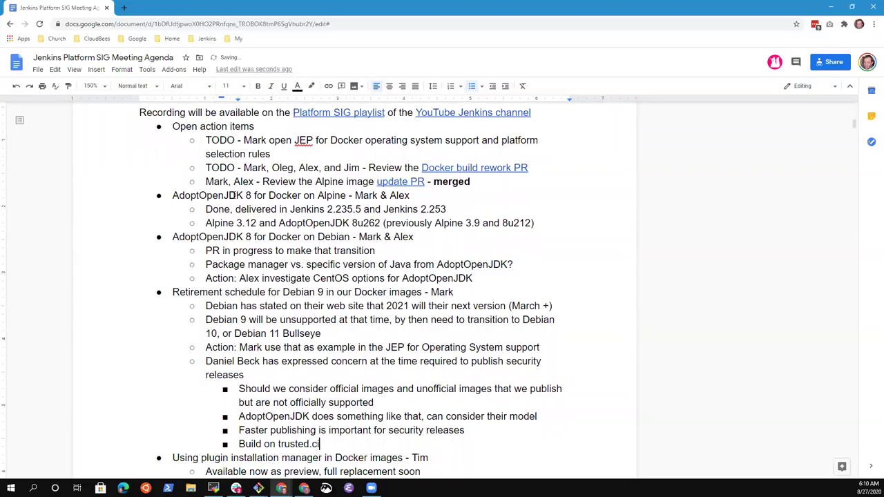
click(259, 444)
key(BackSpace)
text(t)
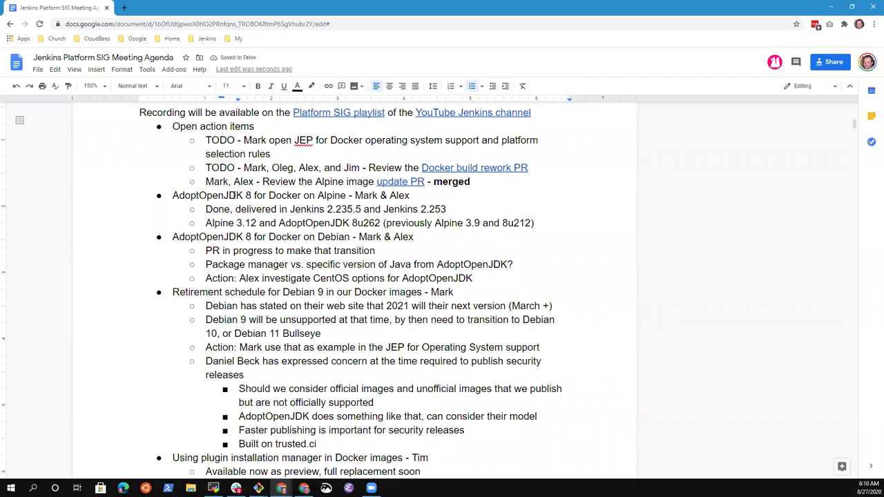
key(Up)
key(Up)
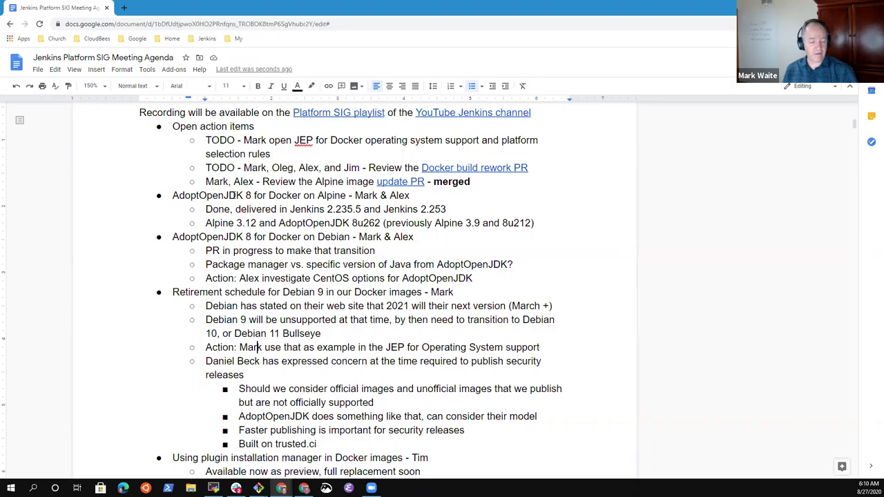
key(Down)
key(Home)
key(Up)
key(ctrl+Right)
key(ctrl+Right)
key(shift+End)
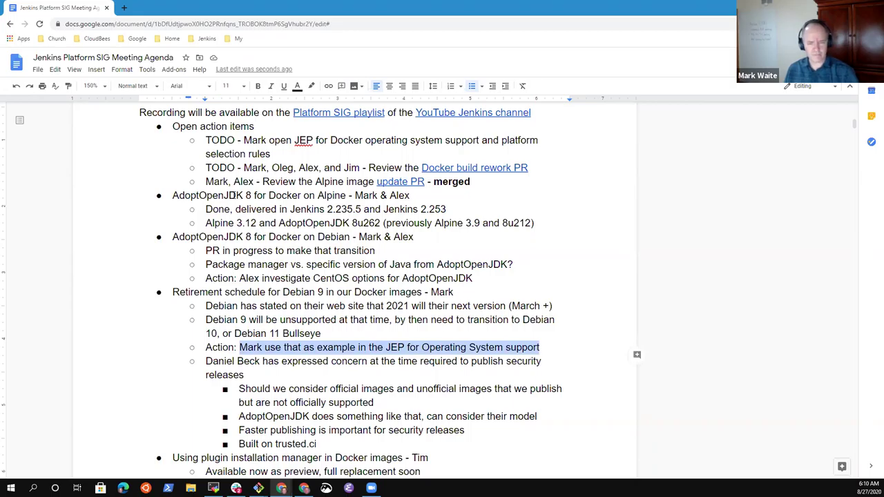
- Add a last sub-bullet under the retirement schedule item with the PR owner's first name and "has PR to switch main image to Debian Buster and AdoptOpenJDK"
key(Down)
key(Down)
key(ctrl+Down)
key(ctrl+Down)
key(Up)
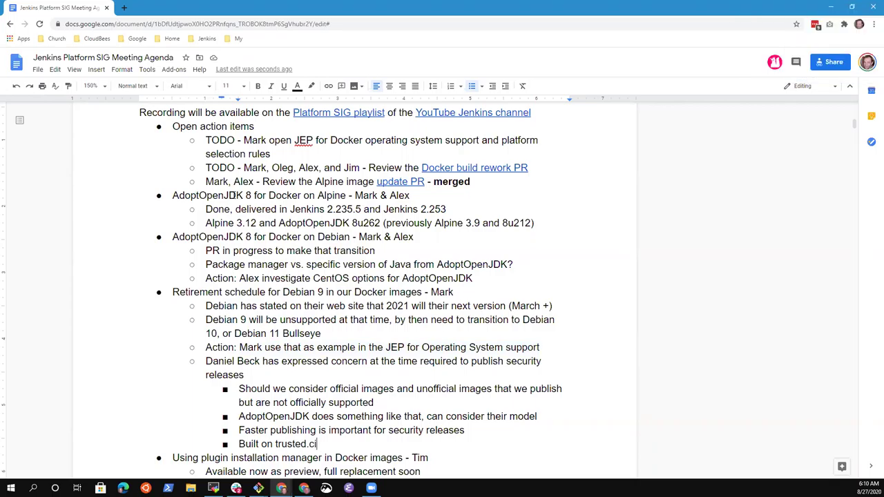
key(Return)
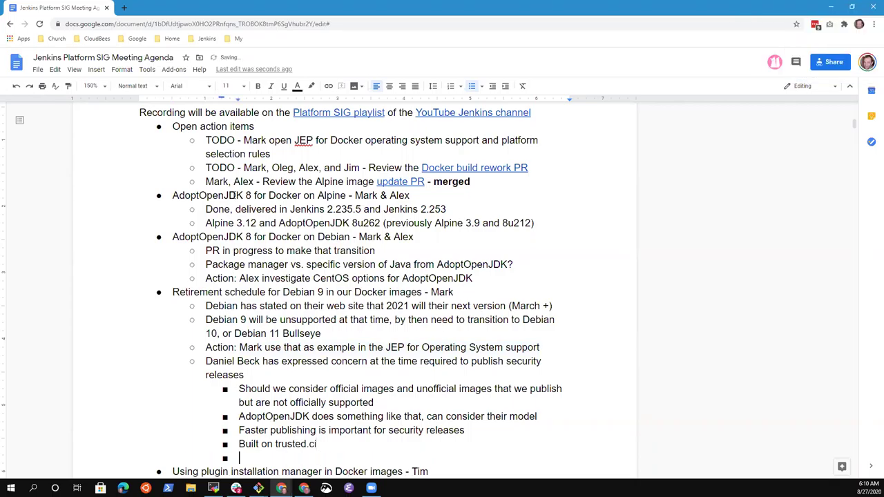
key(shift+Tab)
text(Alex has PR to sw)
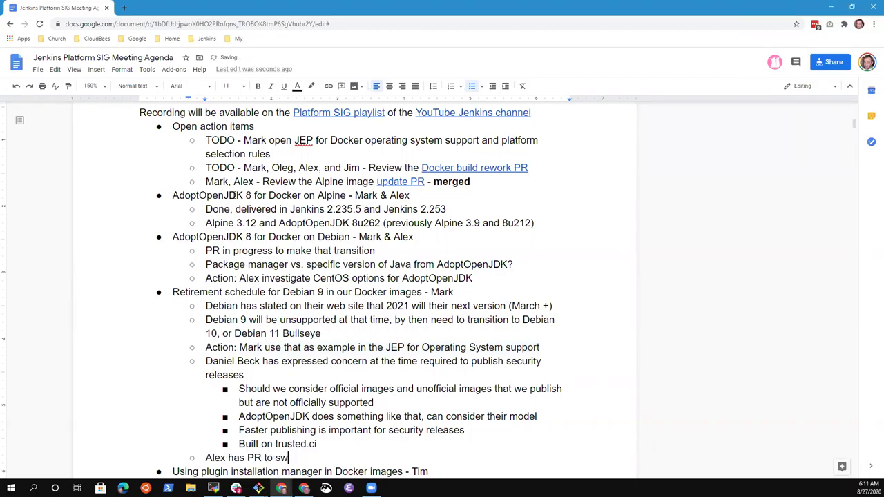
text(itch main image to Den)
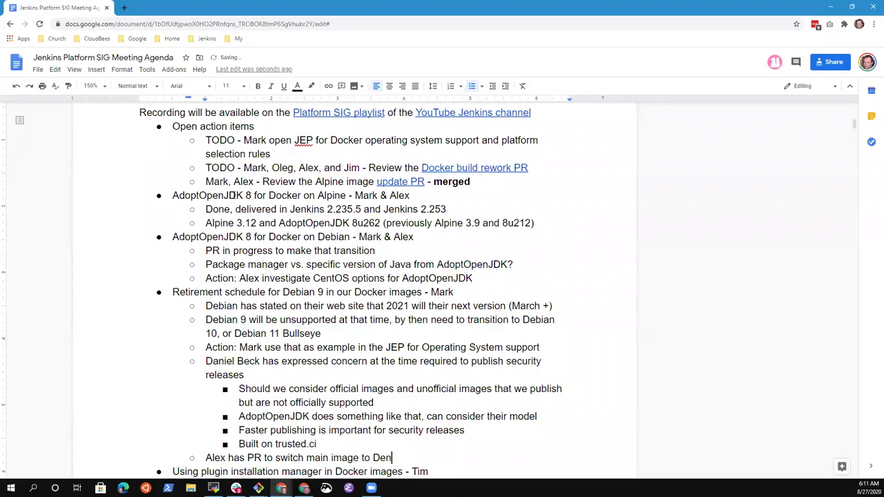
key(BackSpace)
text(bian Buster)
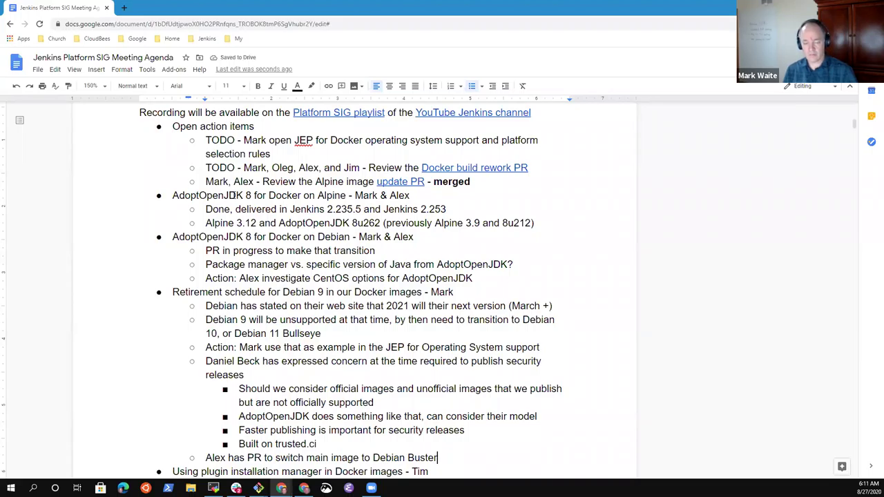
text( and Ad)
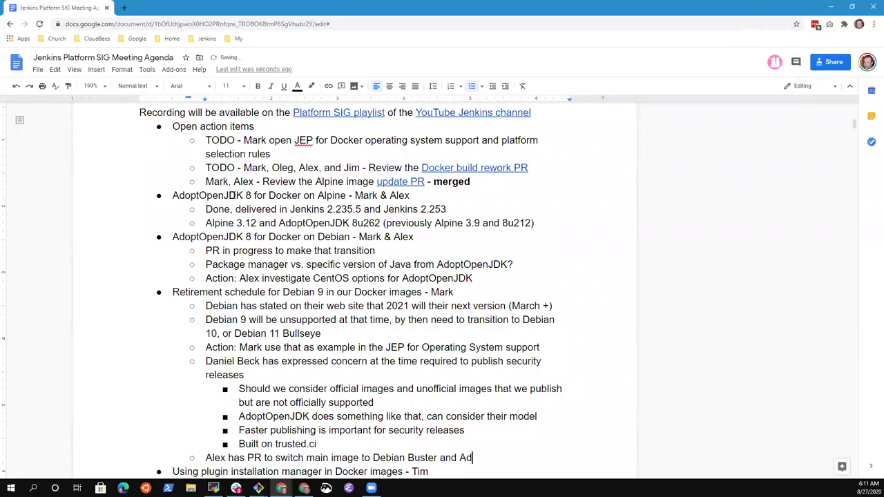
text(optOpenJDK)
key(shift+Home)
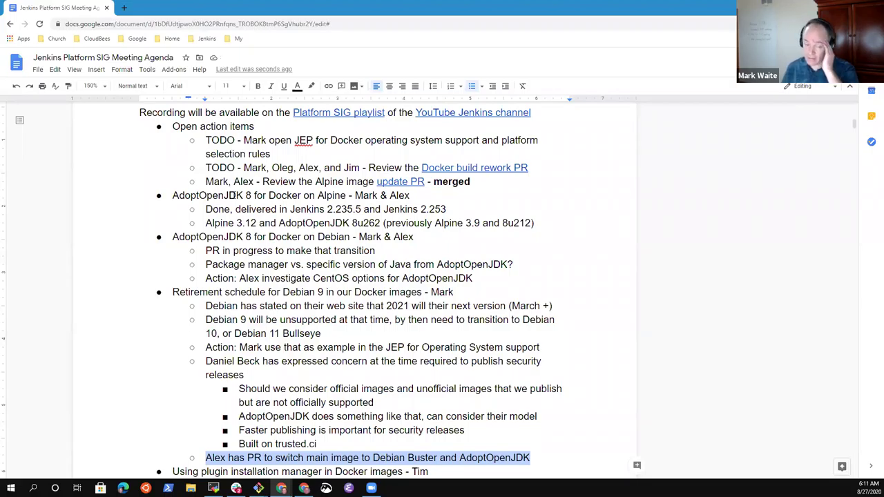
key(End)
key(Down)
key(Up)
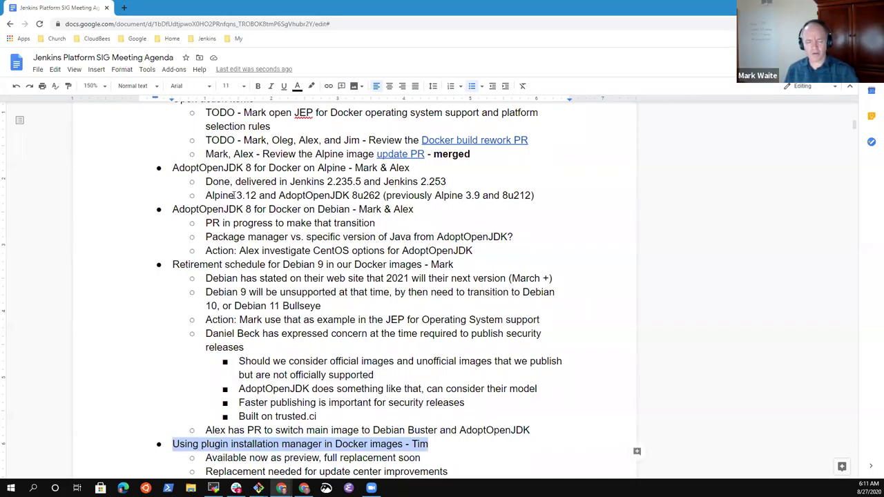
key(Up)
scroll(234, 195, down, 1)
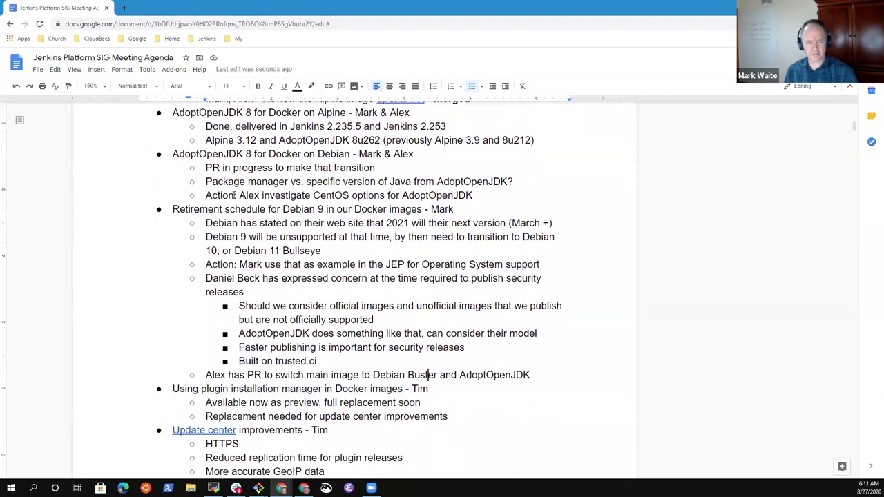
key(shift+End)
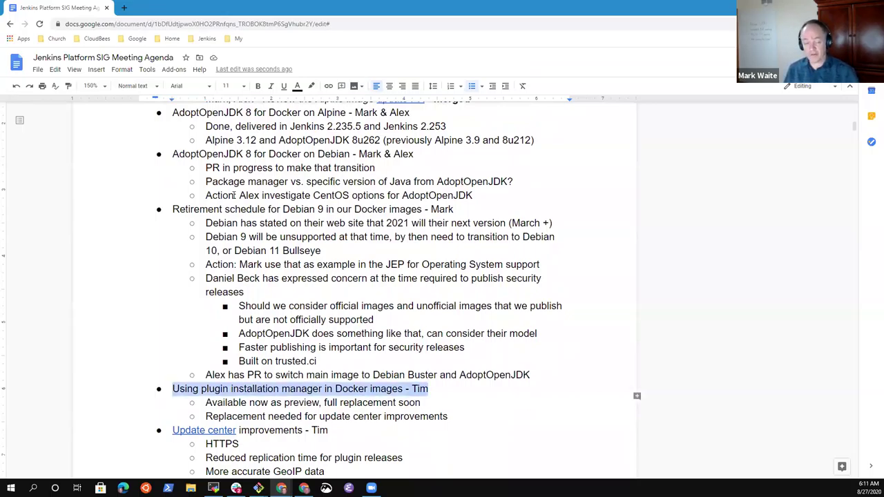
key(Down)
key(Down)
key(Down)
key(Down)
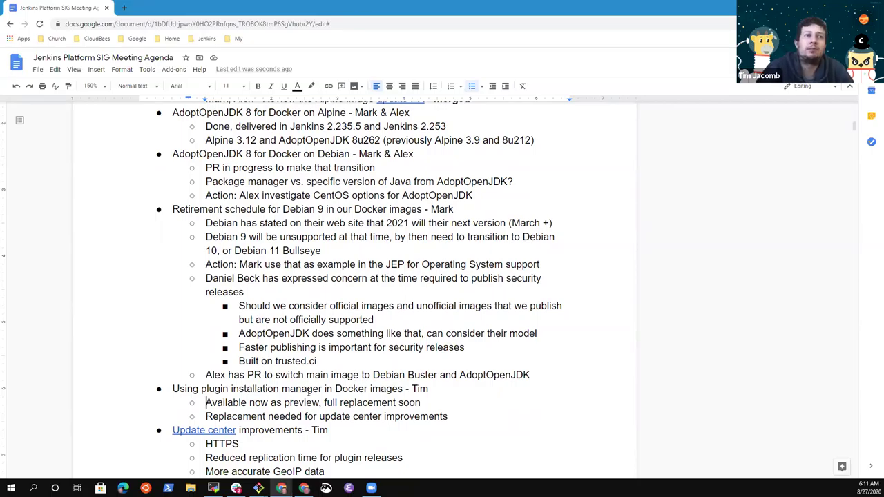
- Insert "in latest weekly" after "Available now as preview" in the plugin installation manager item's first sub-bullet
key(ctrl+Right)
key(ctrl+Right)
text(in latest wee)
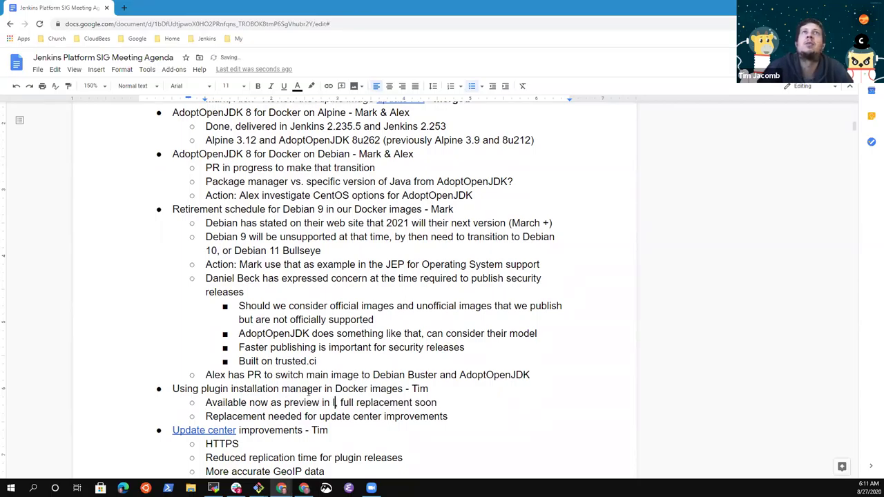
text(kly,)
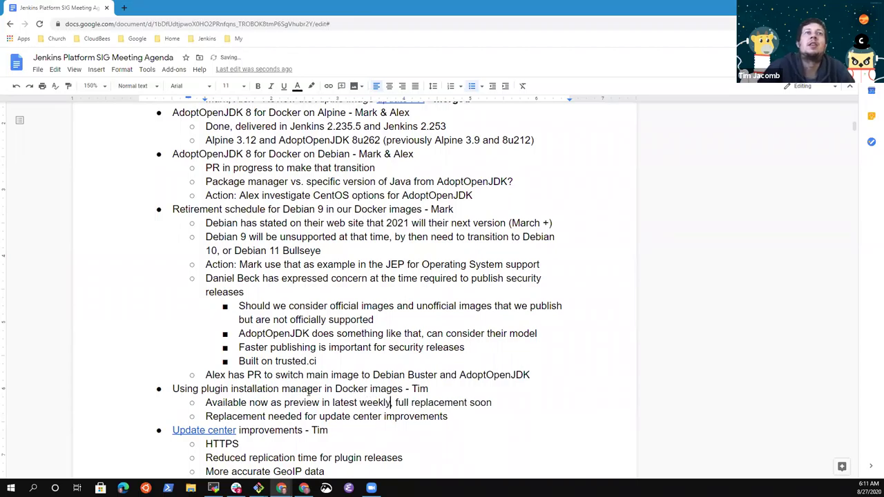
- Split the full replacement remark off the preview sub-bullet into its own sub-bullet reading "Full replacement soon"
key(ctrl+Left)
key(ctrl+Left)
key(ctrl+Left)
key(ctrl+Left)
key(ctrl+Right)
key(BackSpace)
key(BackSpace)
key(Return)
key(Delete)
text(F)
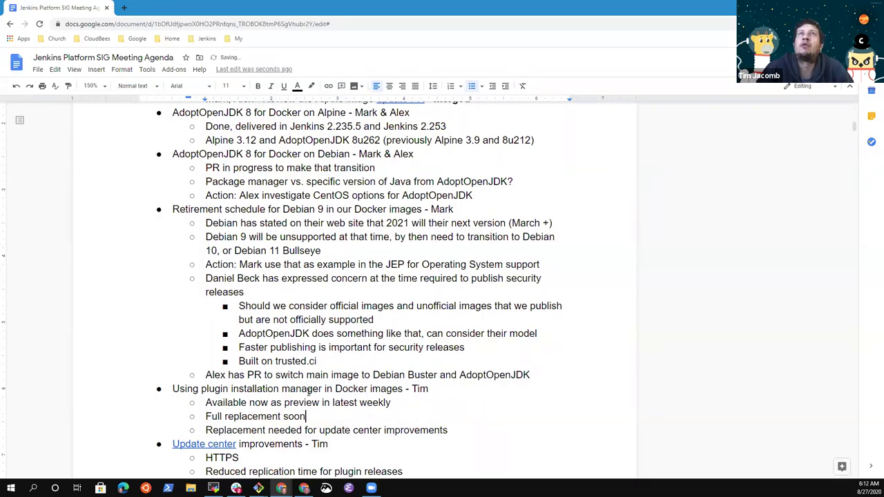
- Add a nested bullet under the preview sub-bullet reading "Automatic update plugin file from the CLI with latest version numbers"
key(Up)
key(End)
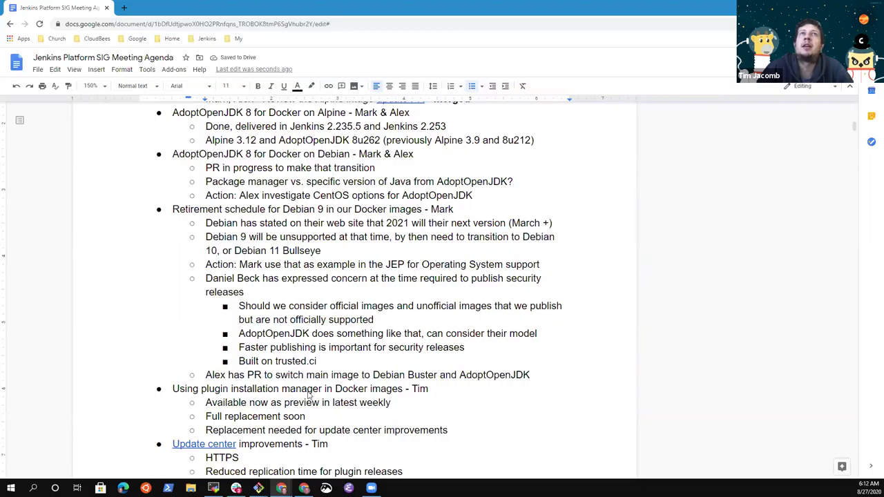
key(Return)
key(Tab)
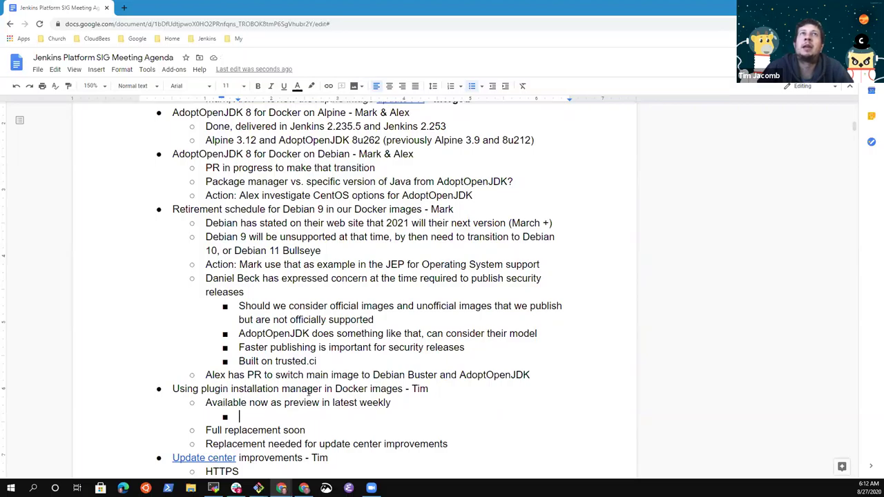
text(Automa)
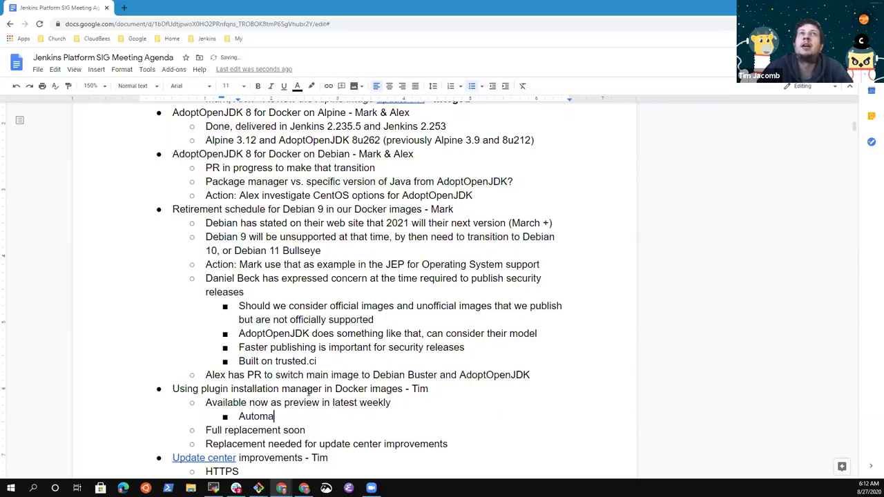
text(tic update)
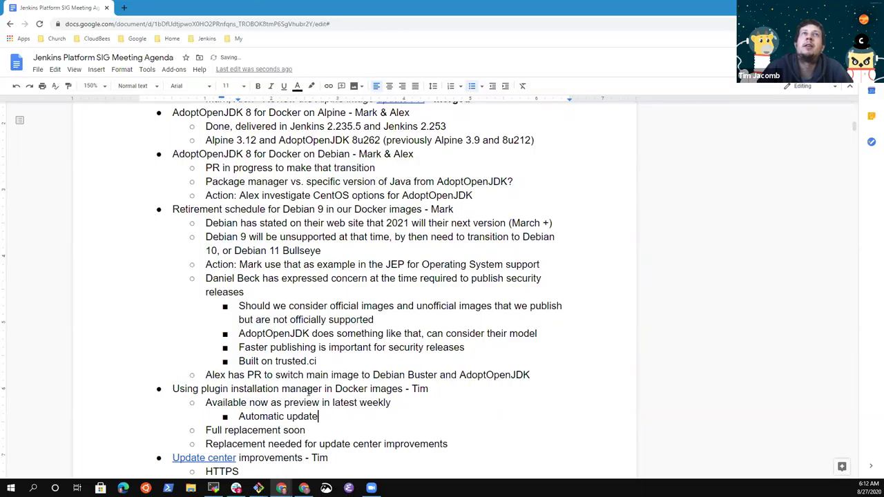
text( plugin )
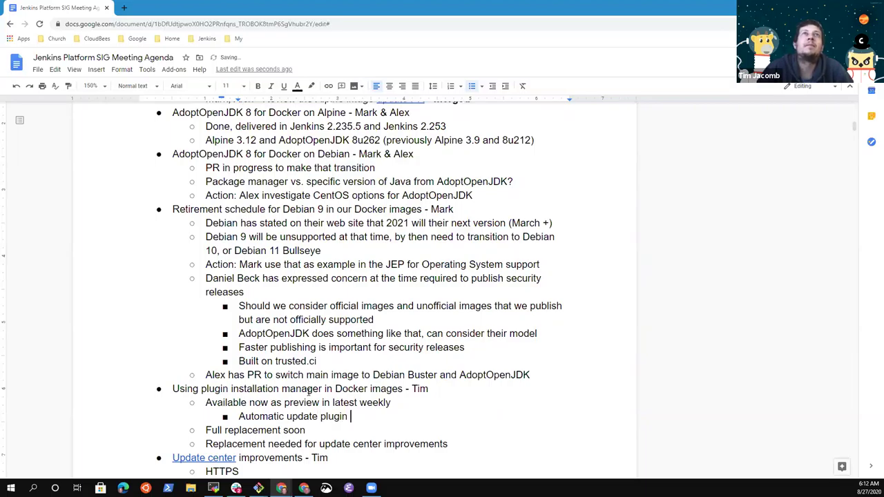
text(file from the CLI)
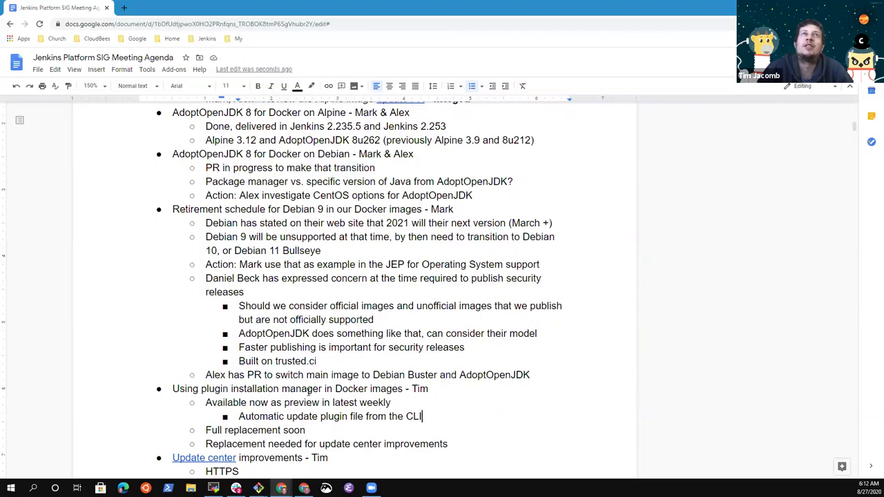
text(with latest version numbers)
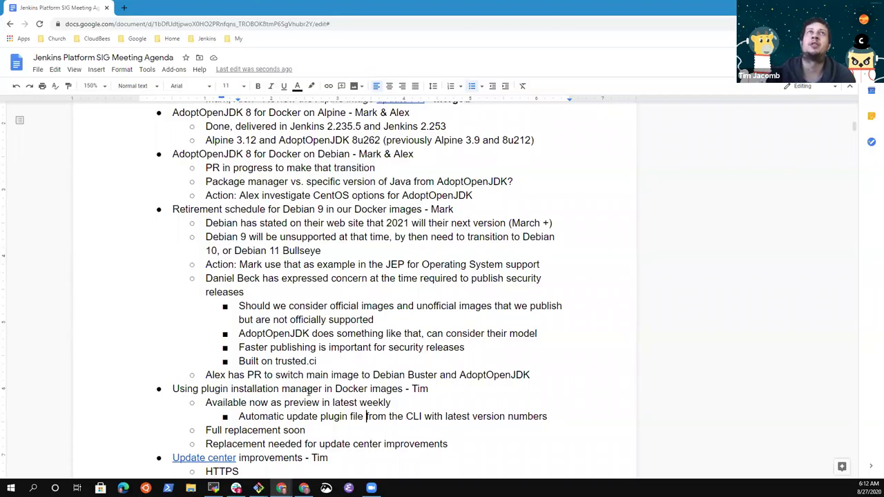
- Add a second nested bullet under the preview sub-bullet reading "Output to console also"
key(Return)
text(Output to console as)
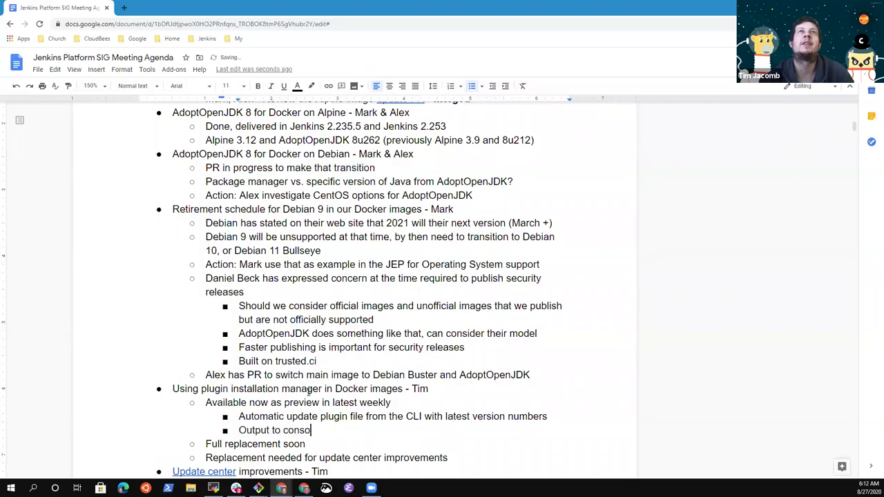
key(BackSpace)
key(BackSpace)
text(also)
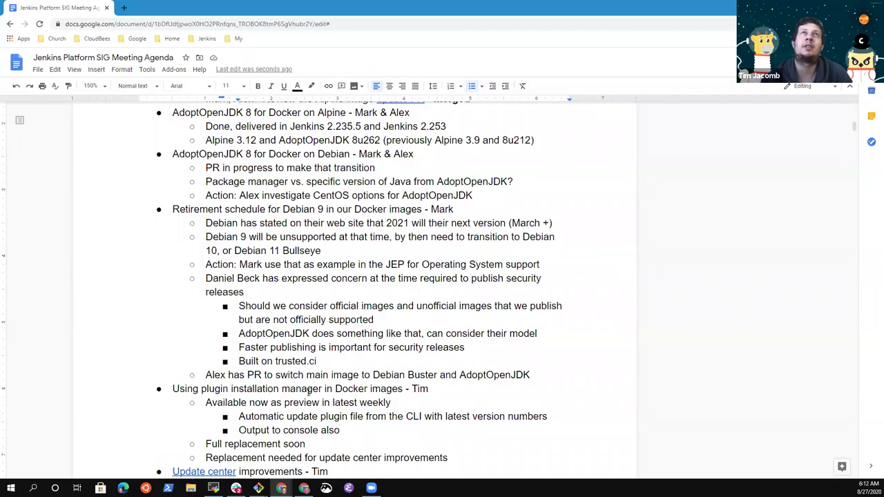
- Append ", 2.254, next LTS 2.249.1" to the sub-bullet about availability as preview in the latest weekly
key(Up)
key(Up)
key(End)
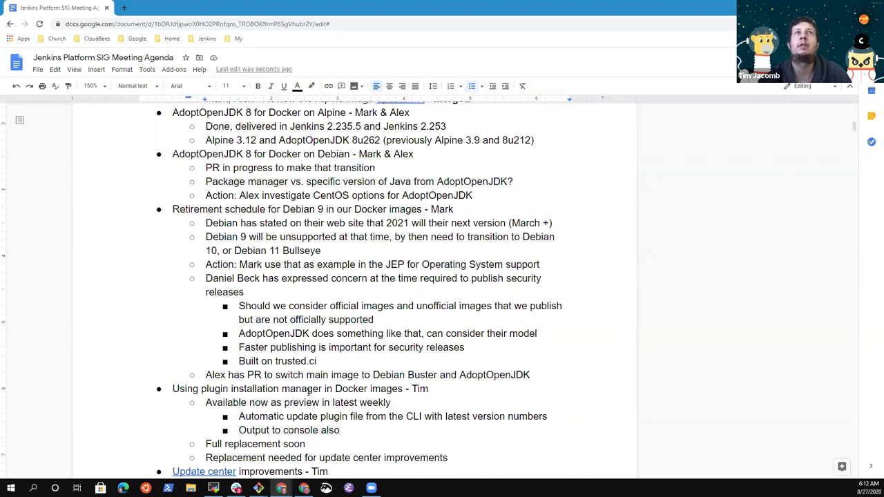
text(, 22.54)
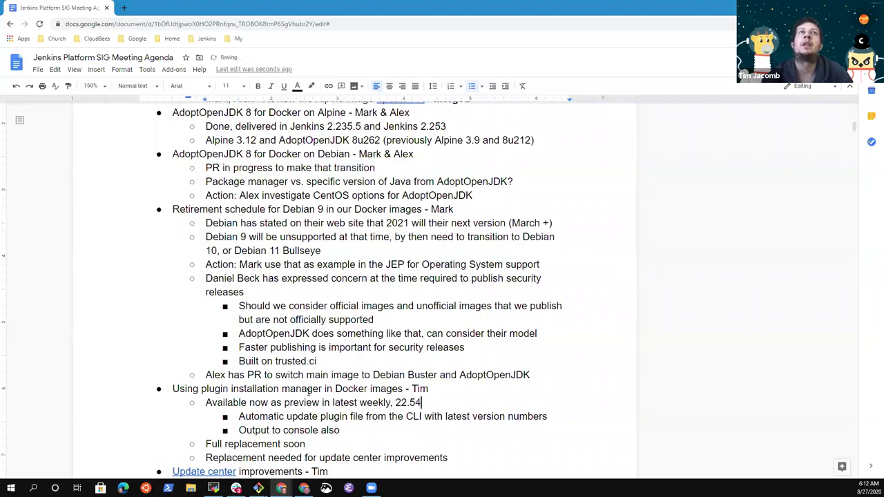
key(BackSpace)
key(BackSpace)
key(BackSpace)
key(BackSpace)
text(.2)
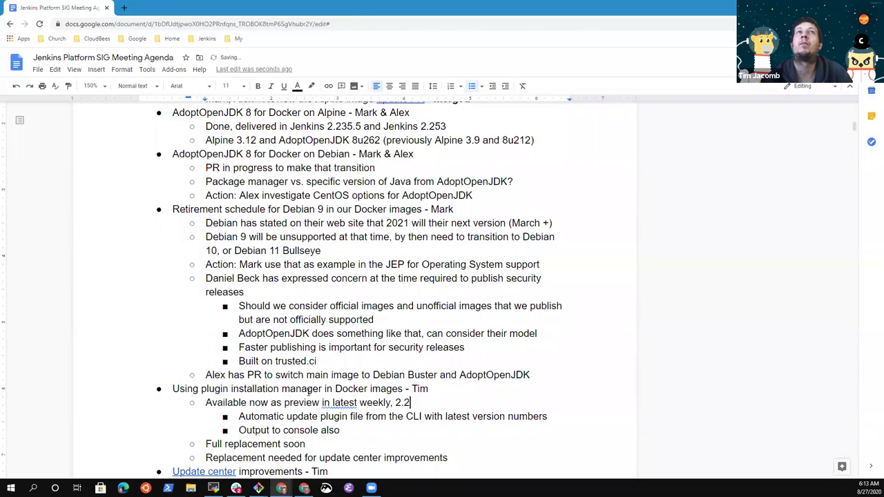
text(54, )
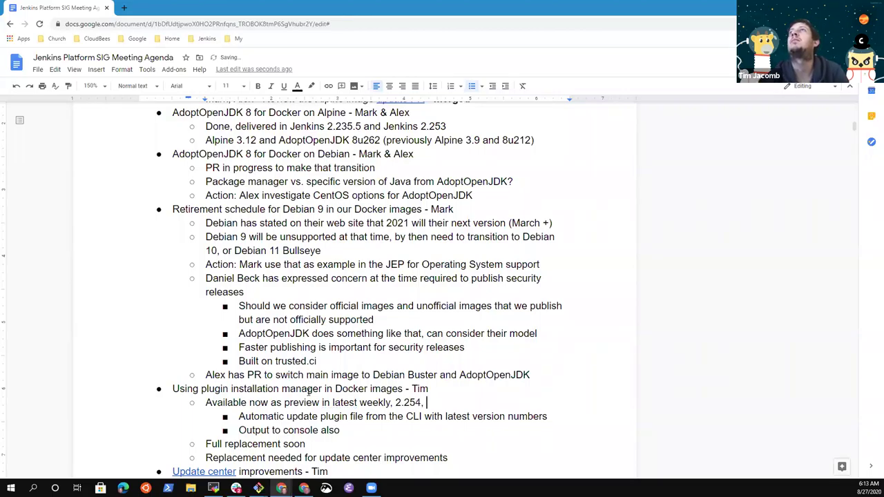
text(next LTS)
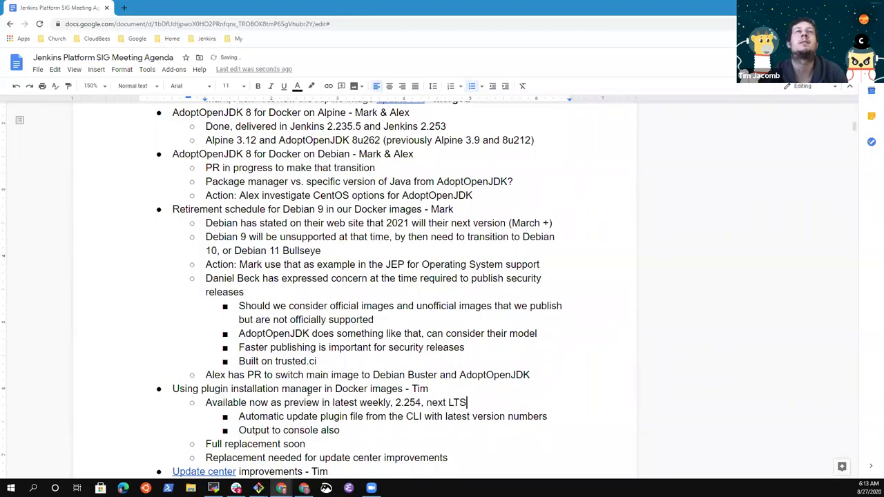
text( 2.249.1)
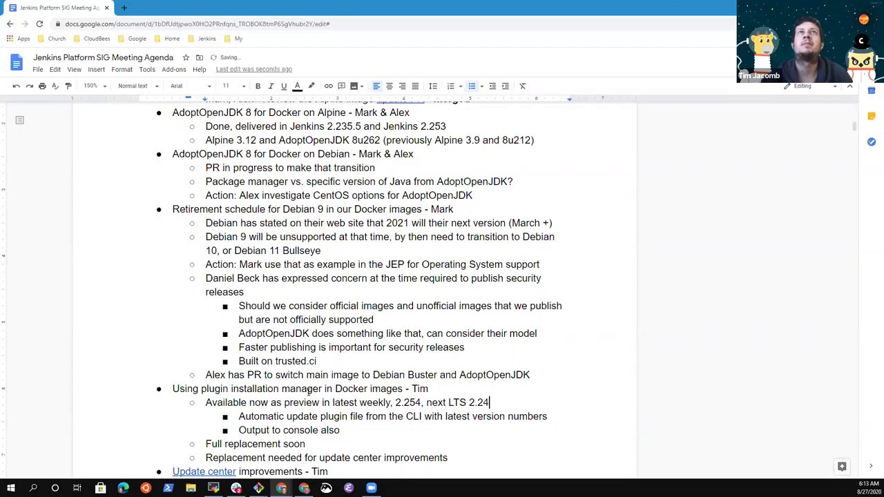
key(Down)
key(Down)
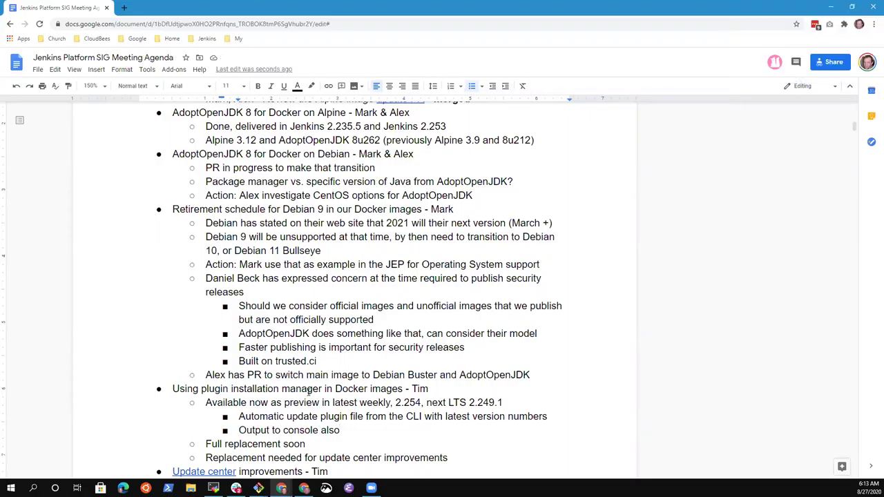
key(Home)
key(ctrl+shift+Right)
key(ctrl+shift+Right)
key(ctrl+shift+Right)
key(ctrl+shift+Right)
key(Down)
key(Down)
key(End)
key(Return)
key(shift+Tab)
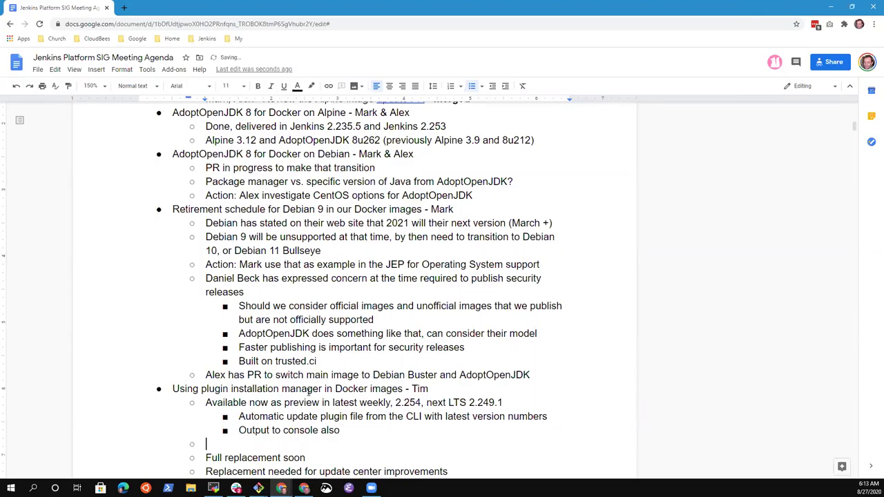
text(Need to announce )
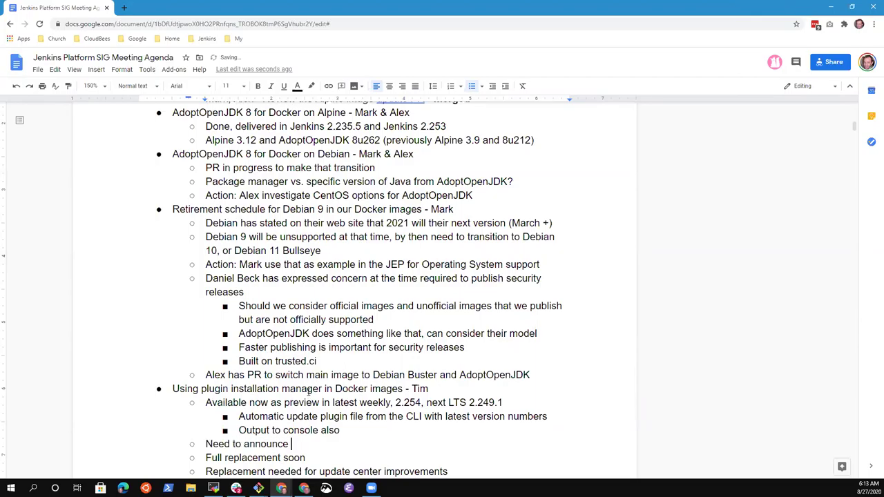
text(removal)
key(shift+Home)
key(Delete)
key(Delete)
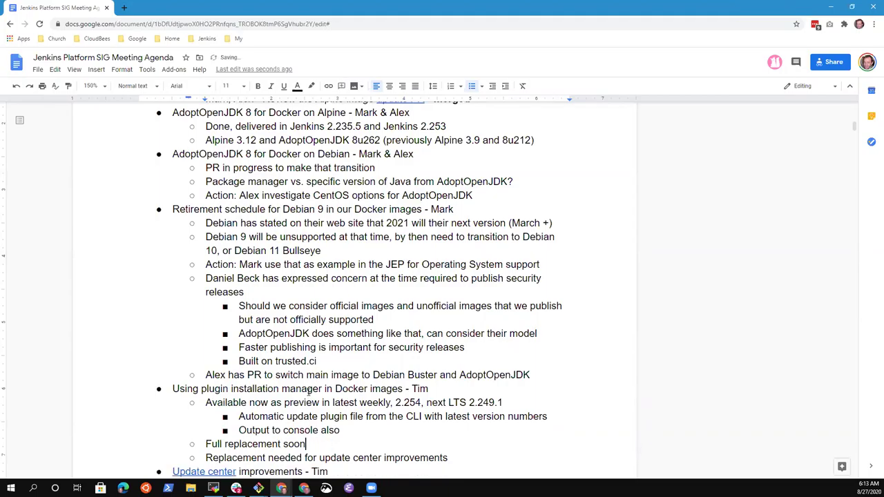
- Add a nested bullet under "Full replacement soon" containing the word "Need"
key(Return)
key(Tab)
text(nmeed)
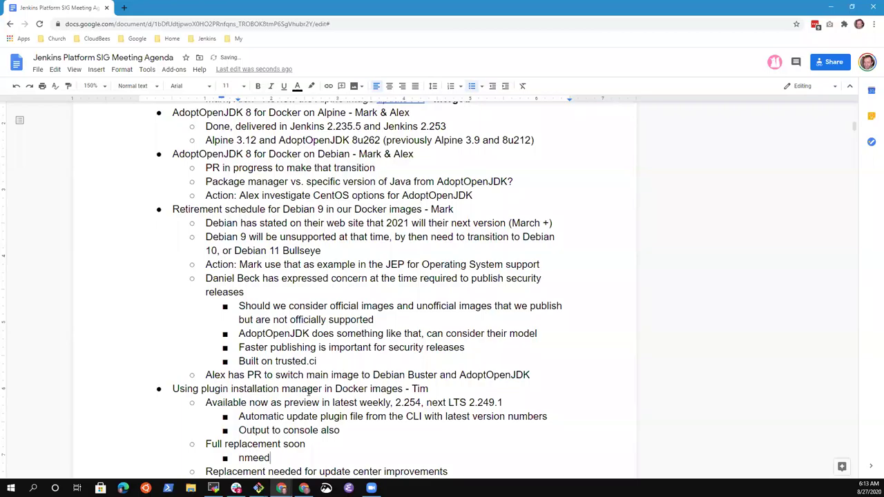
key(BackSpace)
key(BackSpace)
key(BackSpace)
key(BackSpace)
key(BackSpace)
text(Need)
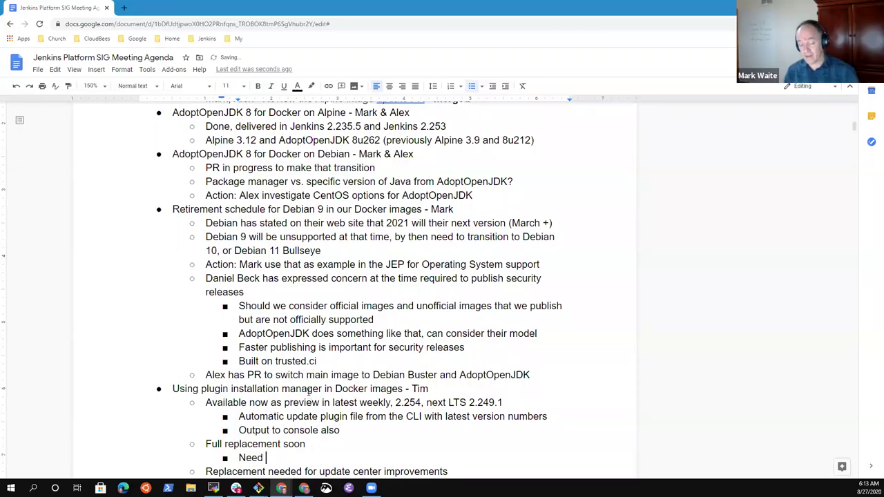
key(Up)
key(Home)
key(shift+End)
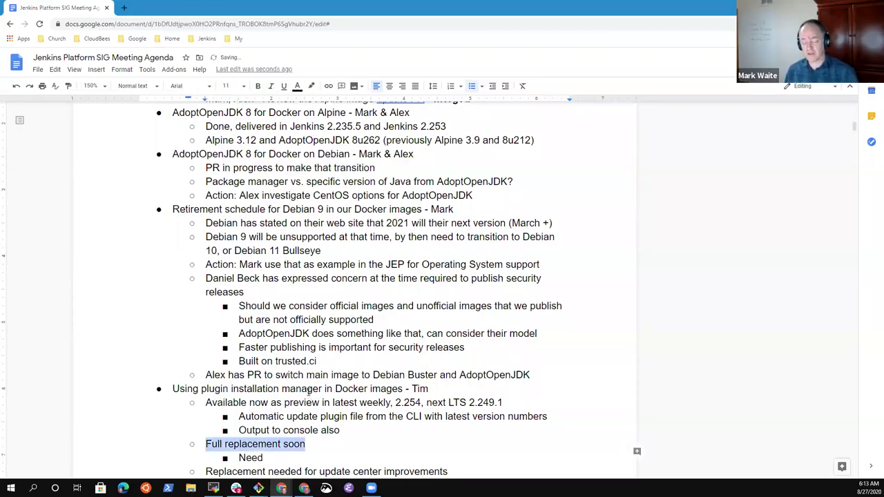
key(Down)
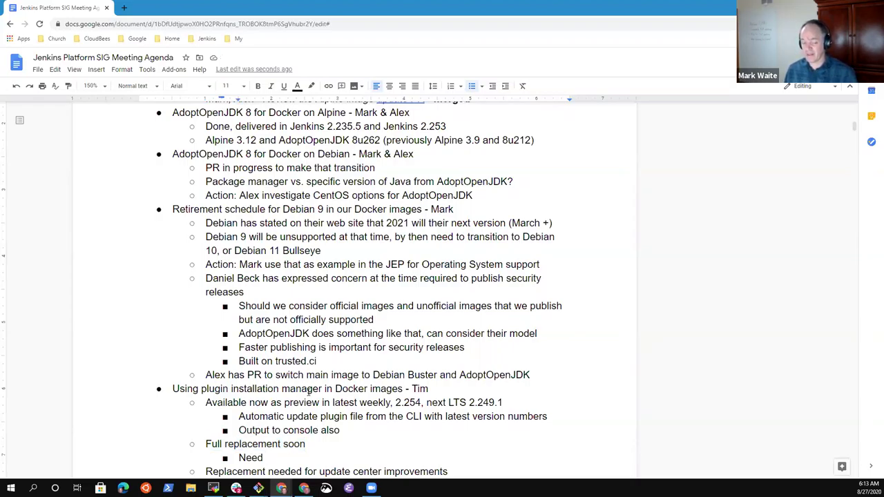
scroll(308, 391, down, 2)
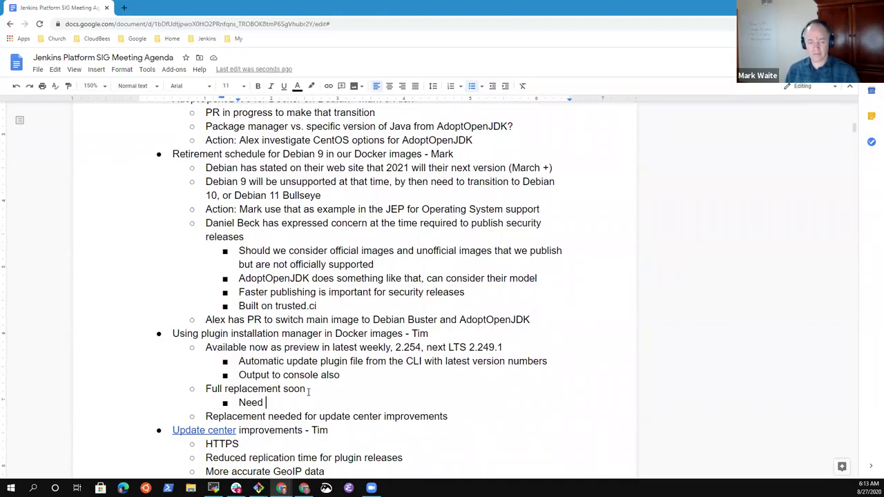
- Replace the text of the nested bullet under "Full replacement soon" with the contributor's full name and "has a pull request open"
key(BackSpace)
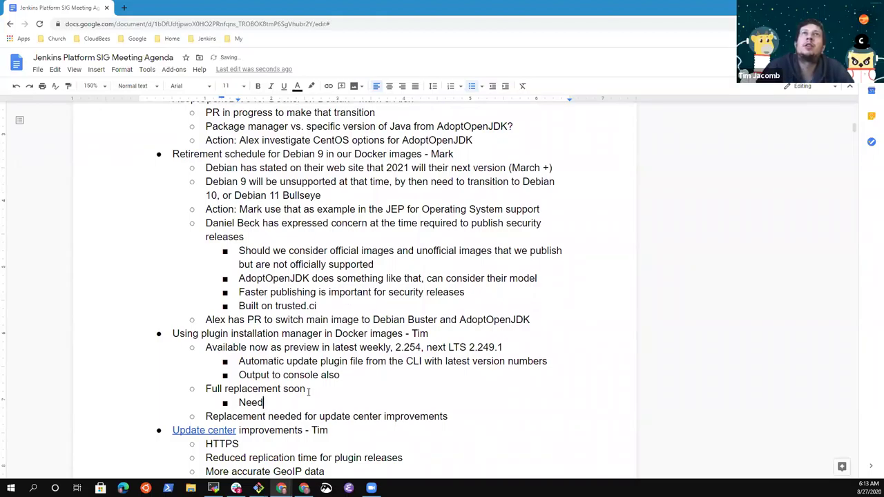
key(ctrl+shift+Left)
text(Daniel Beck has a pull)
key(BackSpace)
key(BackSpace)
key(BackSpace)
key(BackSpace)
text(pull request open )
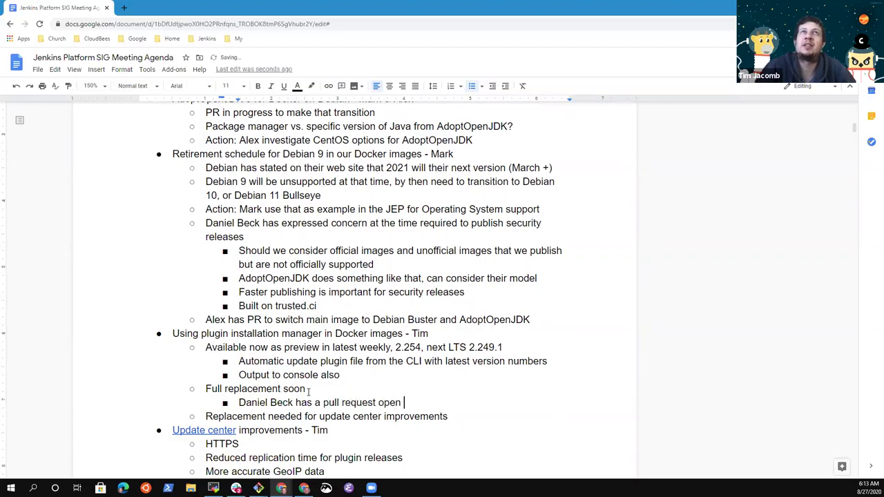
- Complete the pull request bullet with "that makes install-plugins work better with the new update center"
text(that makes isn)
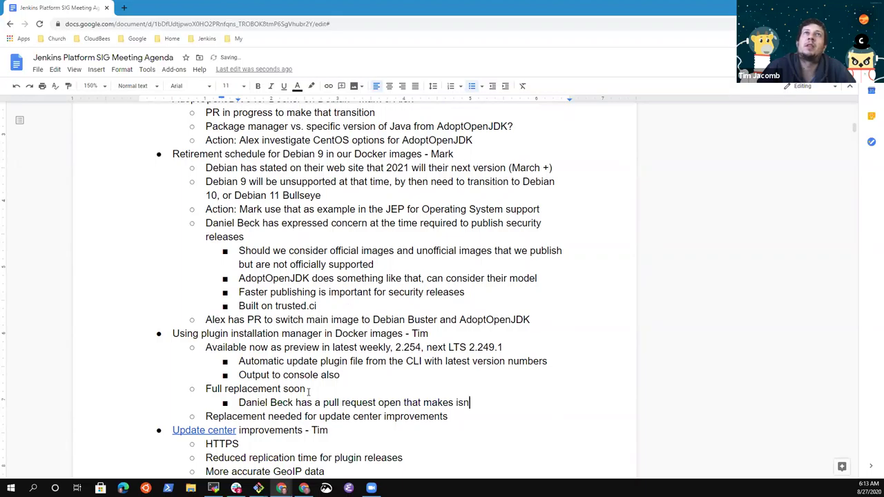
text(tall)
key(BackSpace)
key(BackSpace)
key(BackSpace)
key(BackSpace)
key(BackSpace)
key(BackSpace)
key(BackSpace)
text(install-)
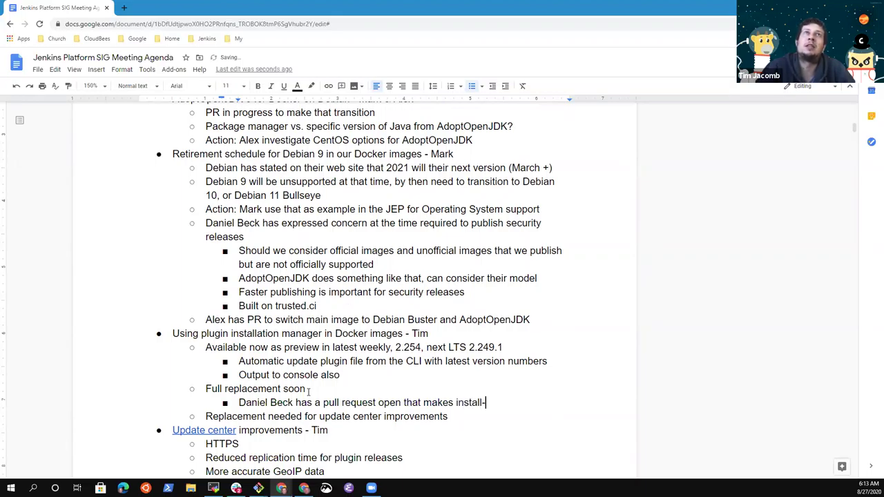
text(plugins )
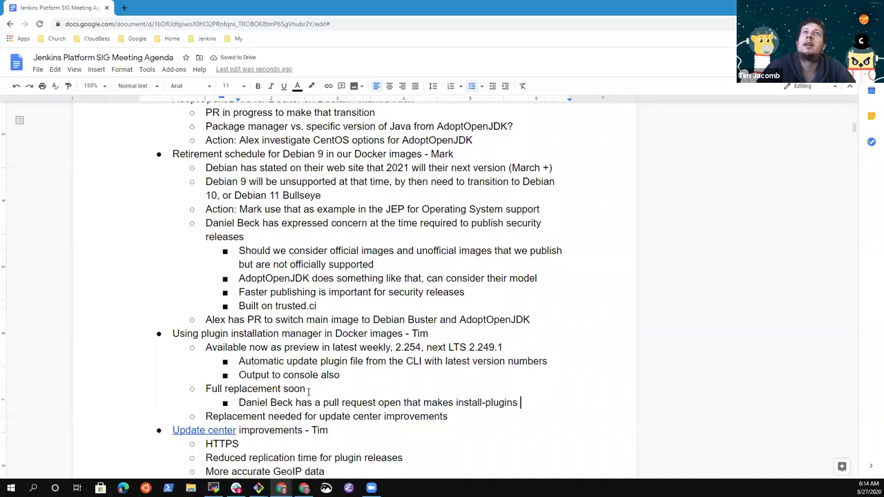
text(work better with the new )
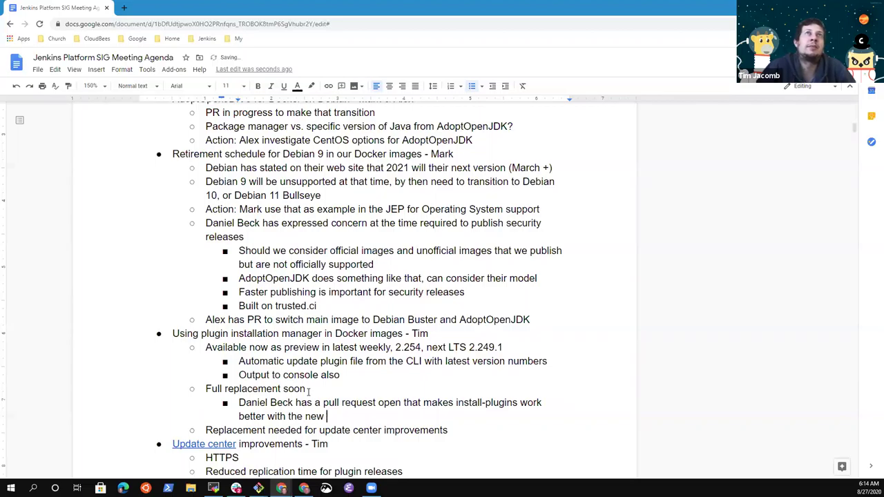
text(update center to all)
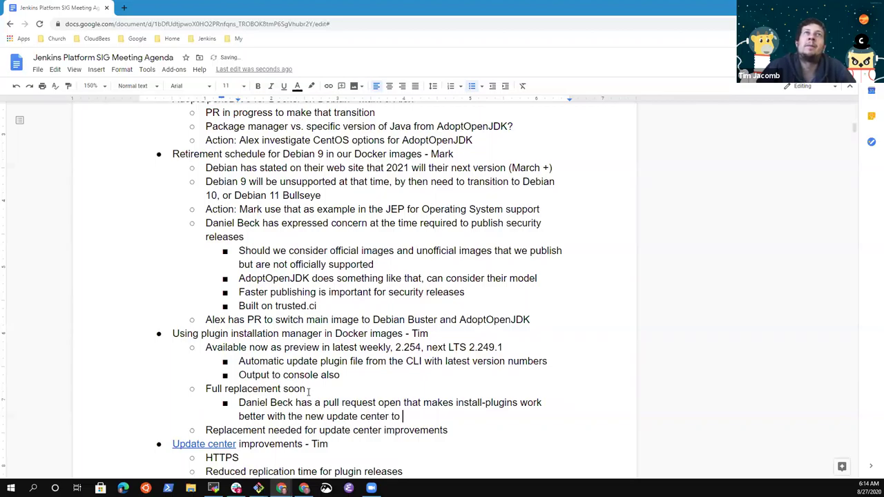
key(BackSpace)
key(BackSpace)
key(BackSpace)
key(BackSpace)
key(BackSpace)
key(BackSpace)
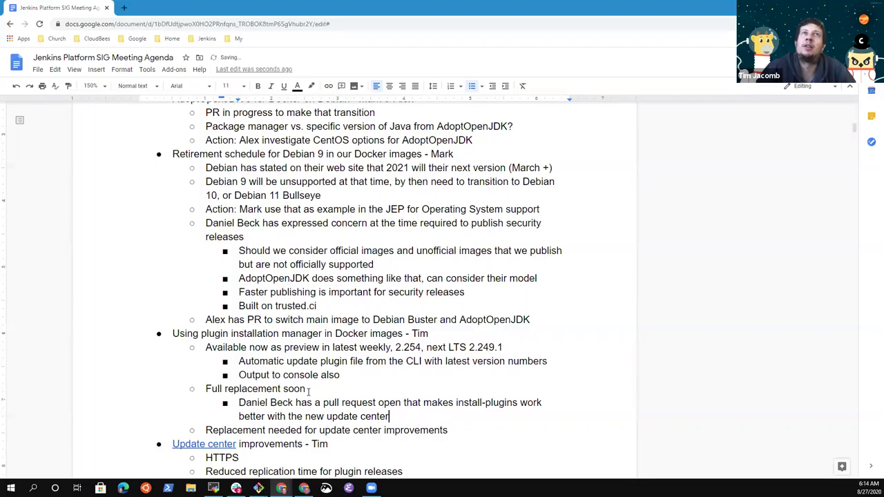
- Add a nested bullet under the pull request bullet reading "Allows retirement of some of update center"
key(Return)
key(Tab)
text(Allows ret)
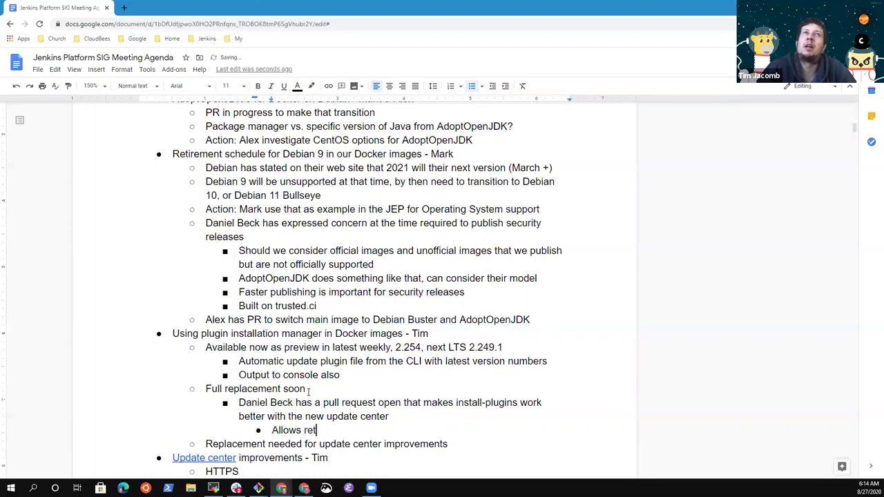
text(irement of )
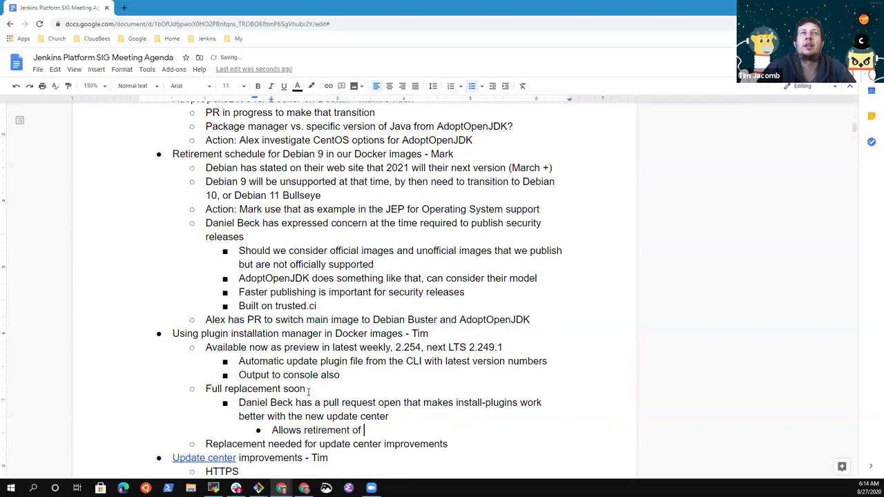
text(some of hte)
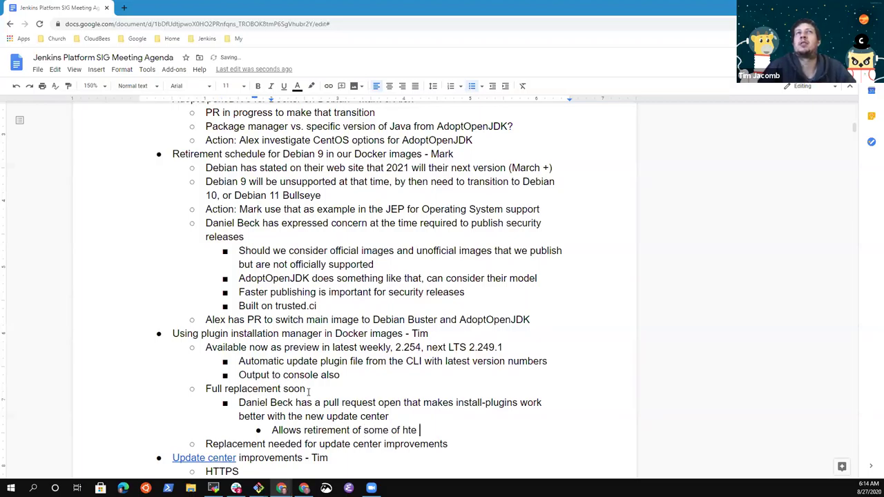
key(BackSpace)
key(BackSpace)
key(BackSpace)
key(BackSpace)
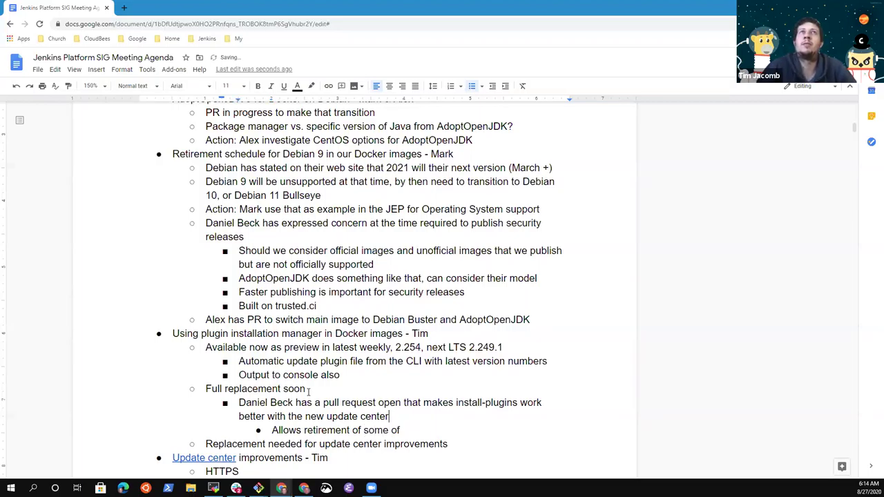
key(Down)
key(Down)
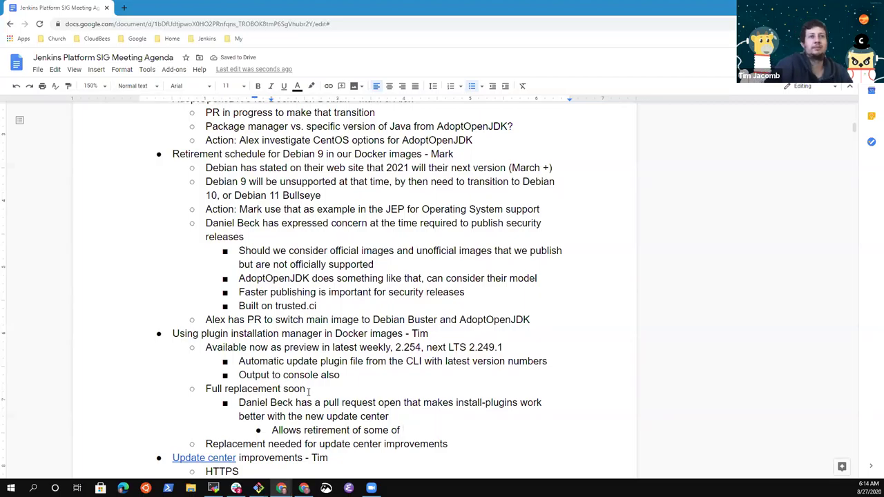
text(update center)
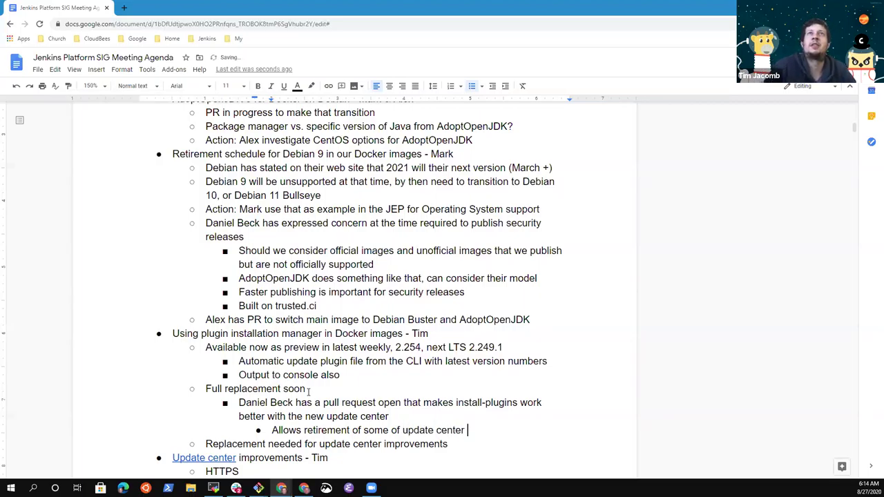
- Reword the start of the pull request bullet to "A pull request is open", removing the contributor's name
key(Up)
key(Home)
key(ctrl+shift+Right)
key(ctrl+shift+Right)
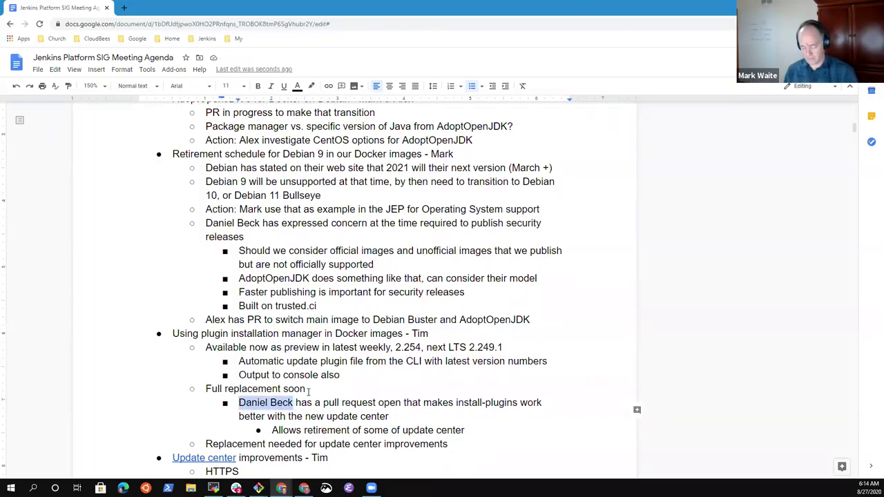
text(Al)
key(BackSpace)
key(BackSpace)
key(ctrl+shift+Right)
key(ctrl+shift+Right)
text(A)
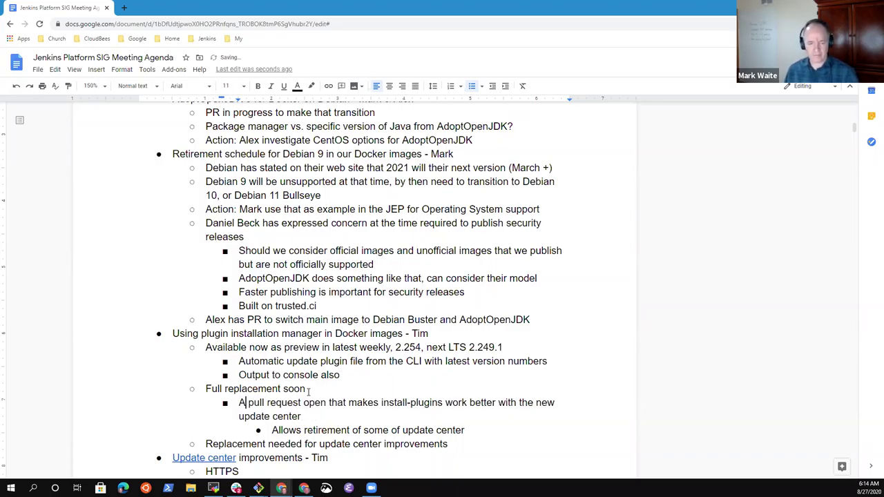
key(ctrl+Right)
text(is)
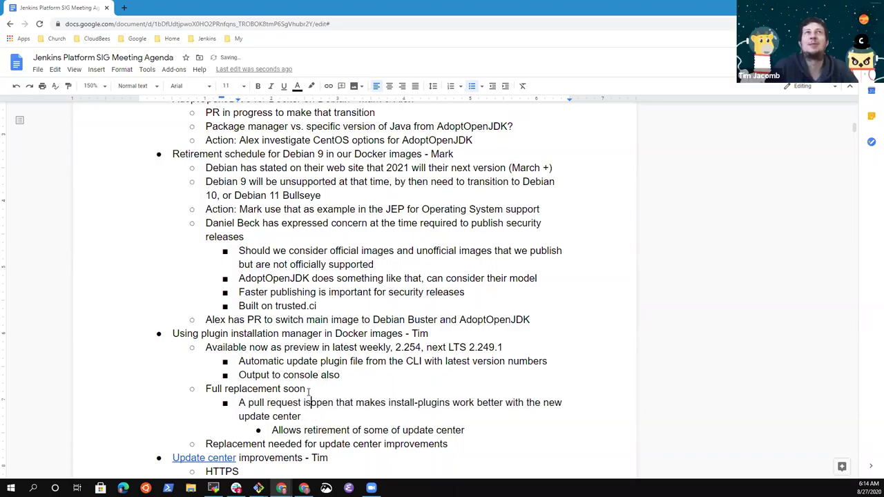
- Correct the retirement bullet so it reads "Allows retirement of some update center features"
key(Down)
key(Down)
key(End)
key(ctrl+Left)
key(ctrl+shift+Right)
key(Delete)
key(End)
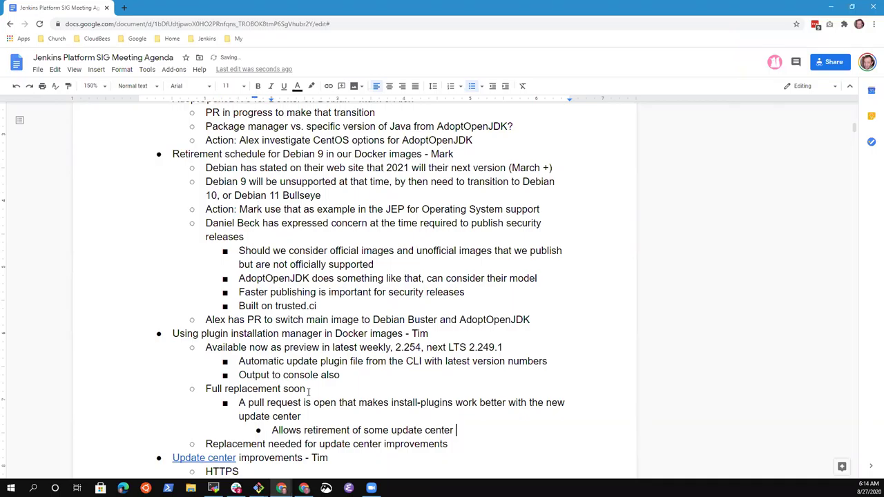
text(features)
key(Up)
key(Up)
key(ctrl+Left)
key(ctrl+Left)
key(ctrl+Left)
key(ctrl+Left)
key(ctrl+Left)
key(ctrl+Right)
key(ctrl+Right)
key(ctrl+Right)
key(ctrl+shift+Left)
key(ctrl+shift+Left)
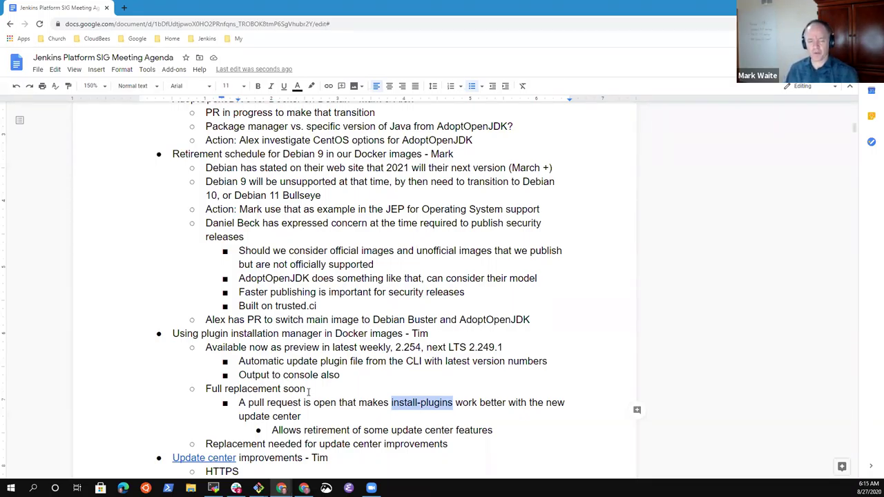
key(Down)
key(Down)
key(Down)
key(End)
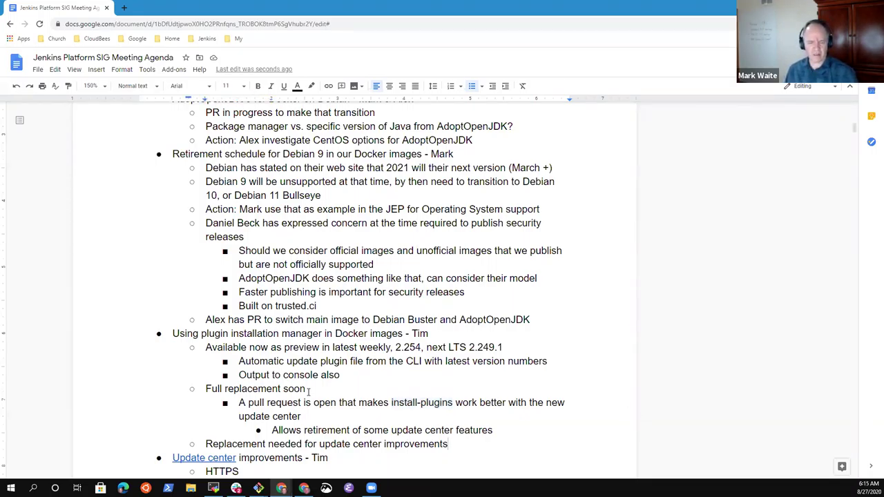
key(Up)
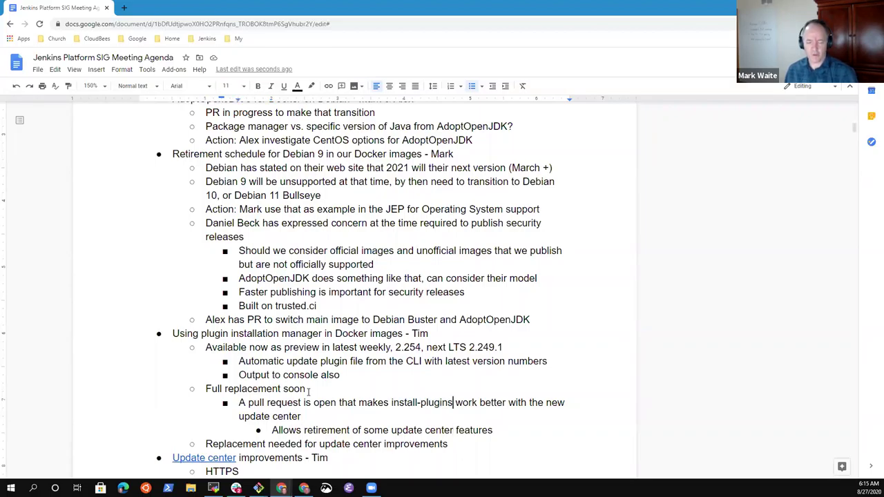
key(ctrl+shift+Left)
key(ctrl+shift+Left)
key(ctrl+shift+Left)
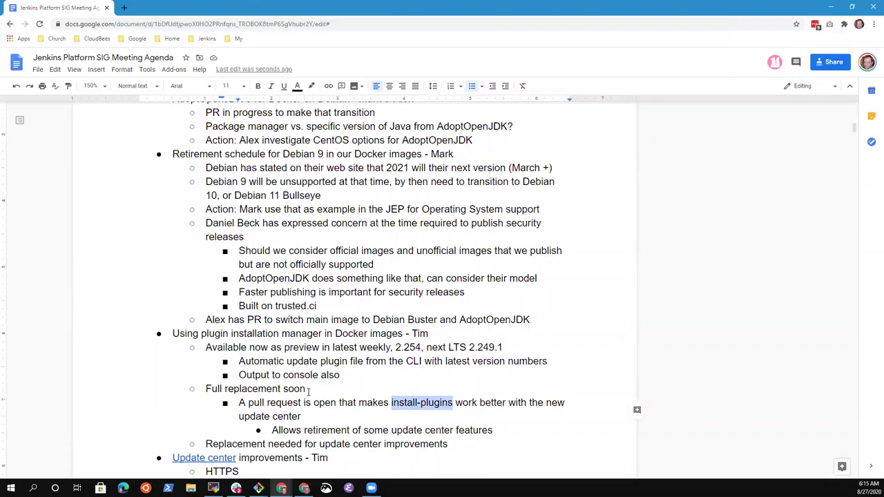
key(Down)
key(Down)
key(End)
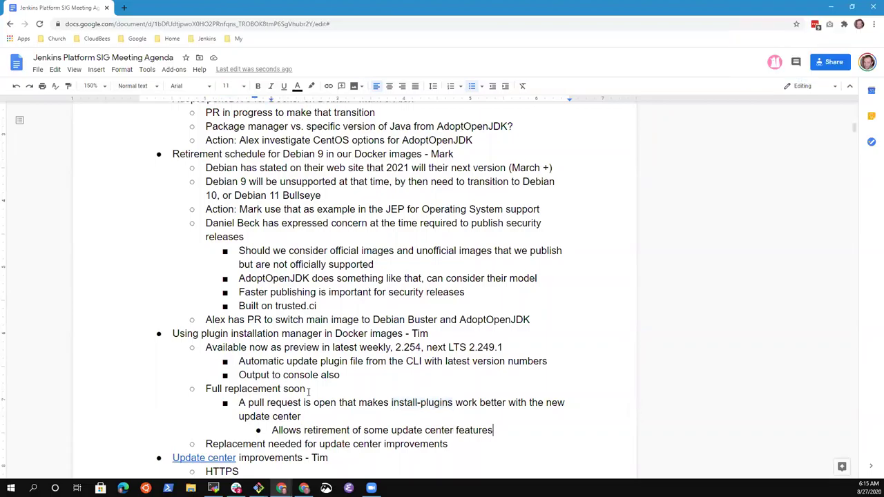
key(Return)
key(shift+Tab)
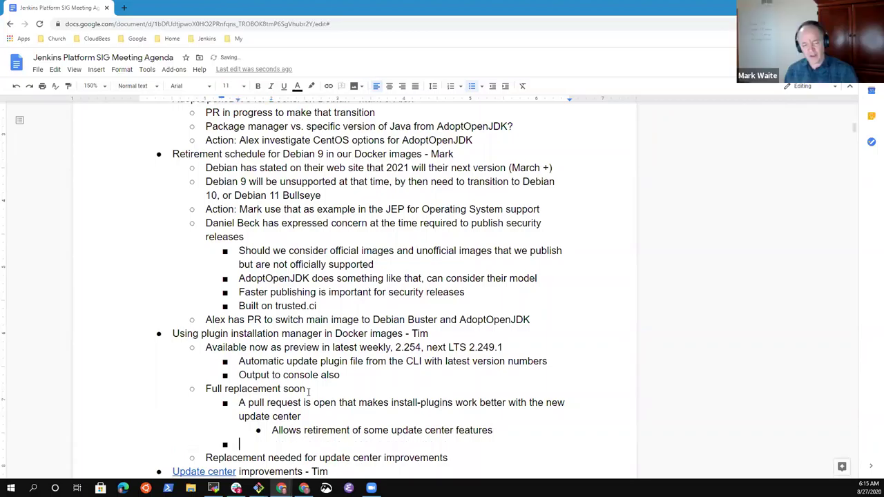
key(shift+Tab)
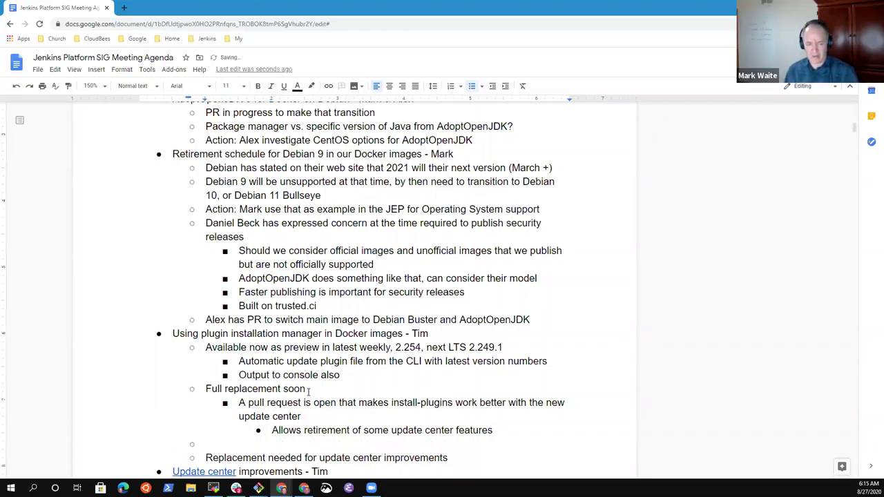
key(BackSpace)
key(BackSpace)
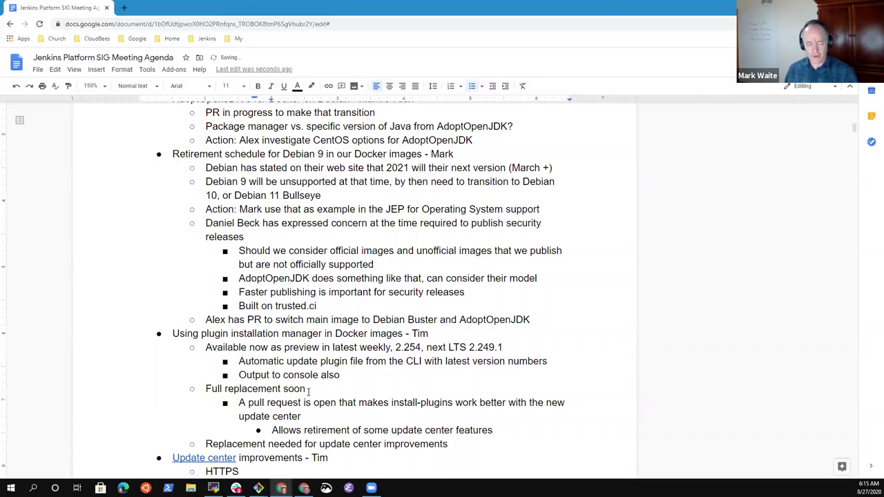
- Extend the "Output to console also" bullet with "warning them that install-plugins.sh is being deprecated"
key(Up)
key(Up)
key(Up)
text(warning th)
key(BackSpace)
key(BackSpace)
text(them that )
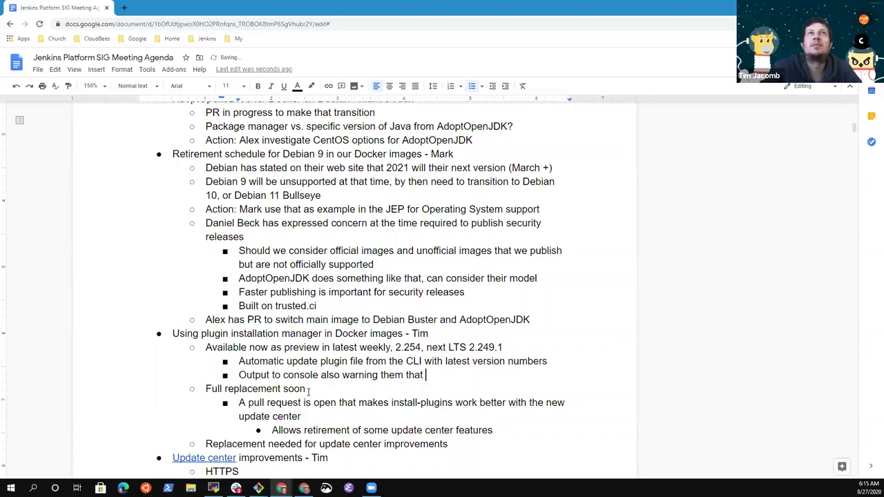
text(install-plugins.sh is )
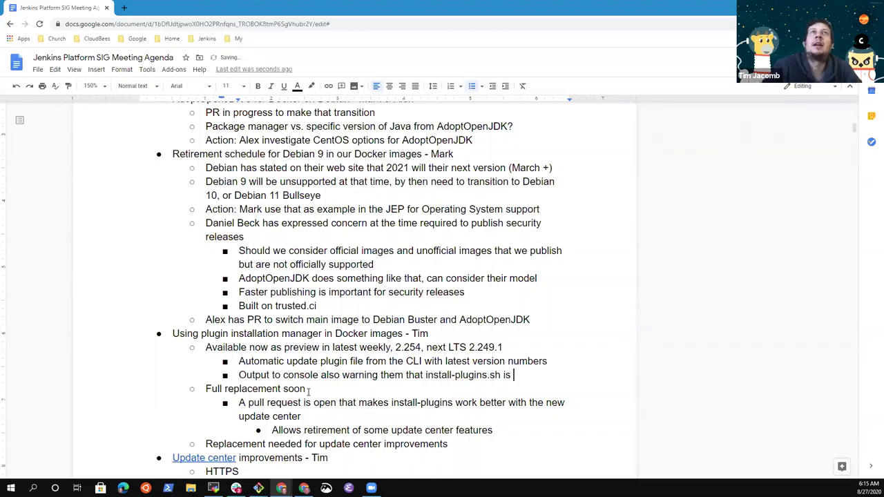
text(being deprecated)
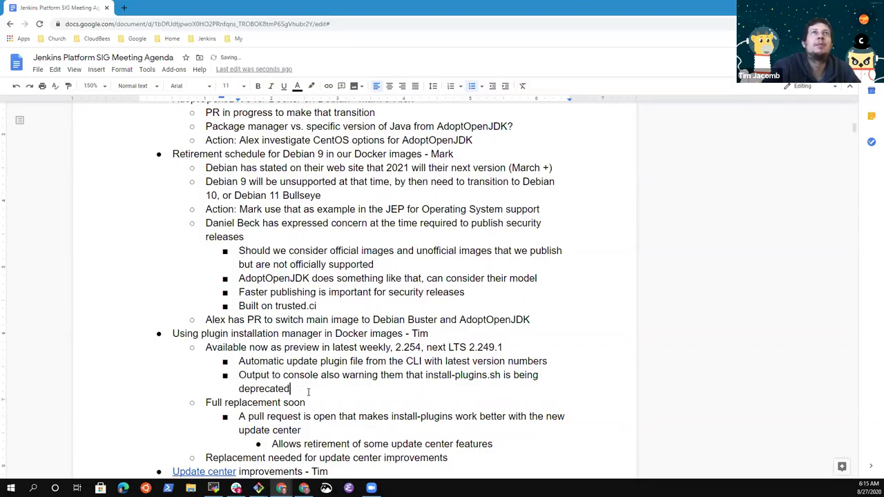
- Add a nested bullet under the console warning bullet reading "Try the new plugin-manager CLI - next generation"
key(Return)
key(Tab)
text(Try the )
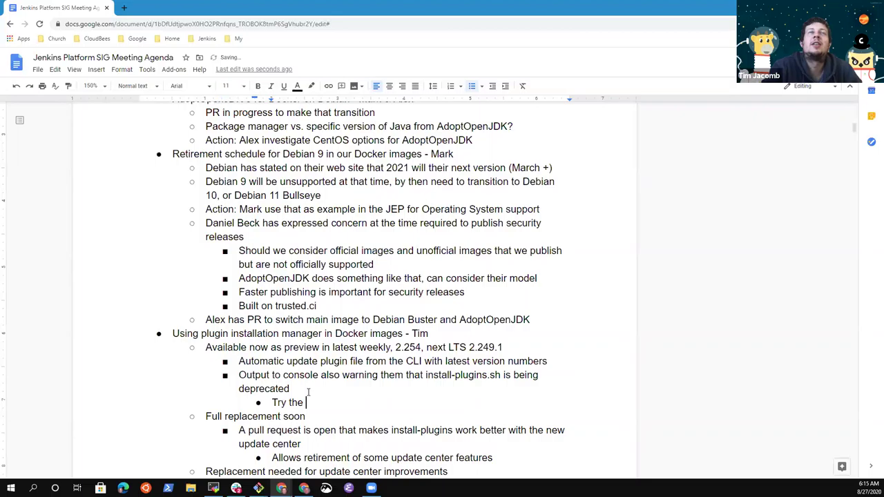
text(new)
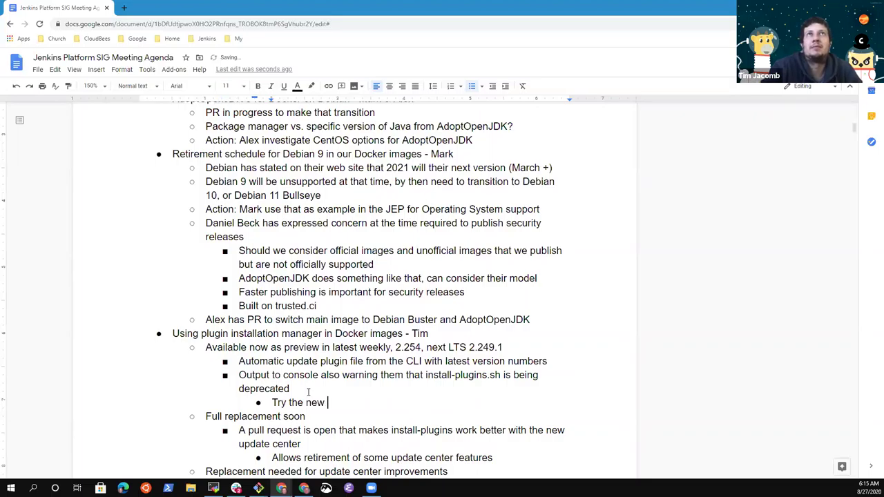
text( plugin-mana)
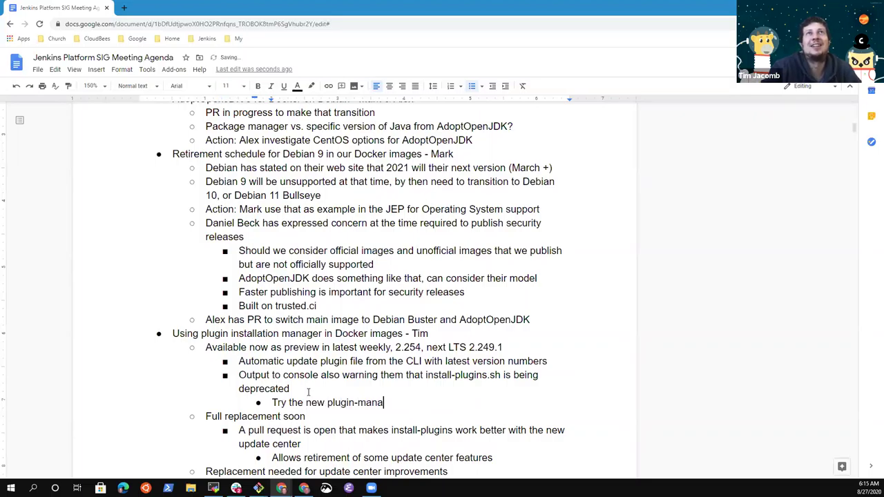
text(ger CLI)
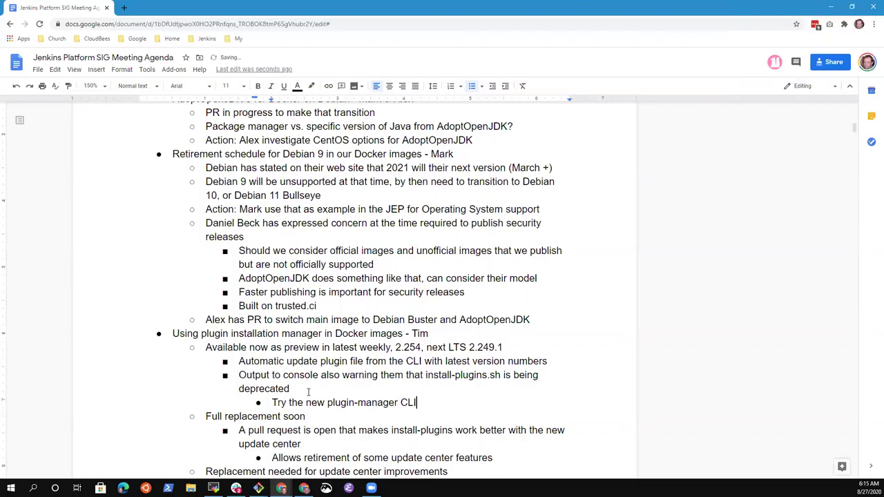
text( - next generation)
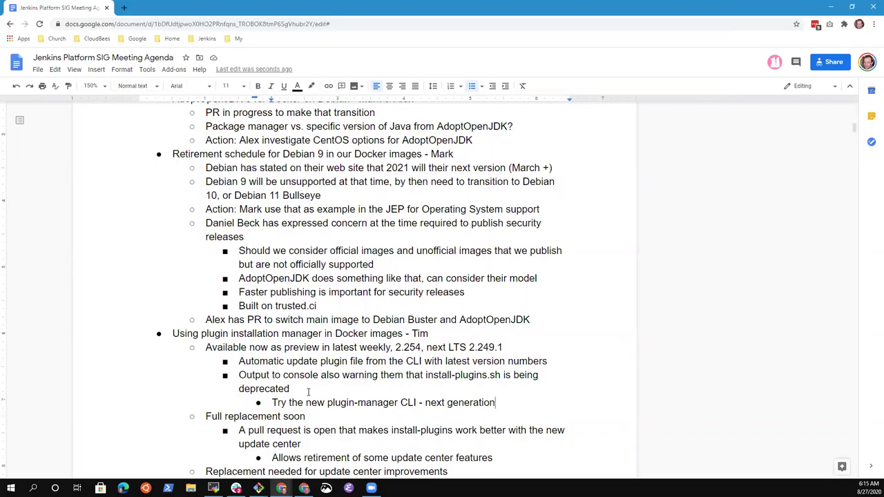
- Add another bullet below the plugin-manager CLI suggestion reading "Put at beginning and end of script"
key(Return)
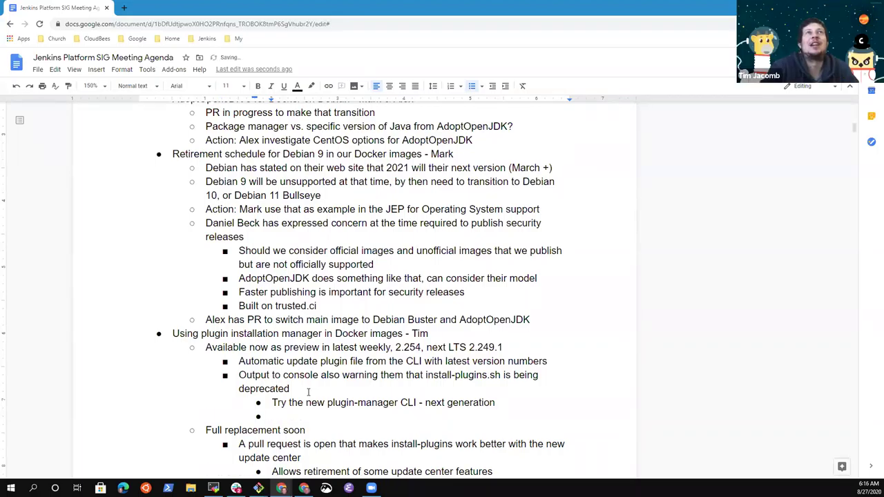
text(A)
key(BackSpace)
text(Put at begni)
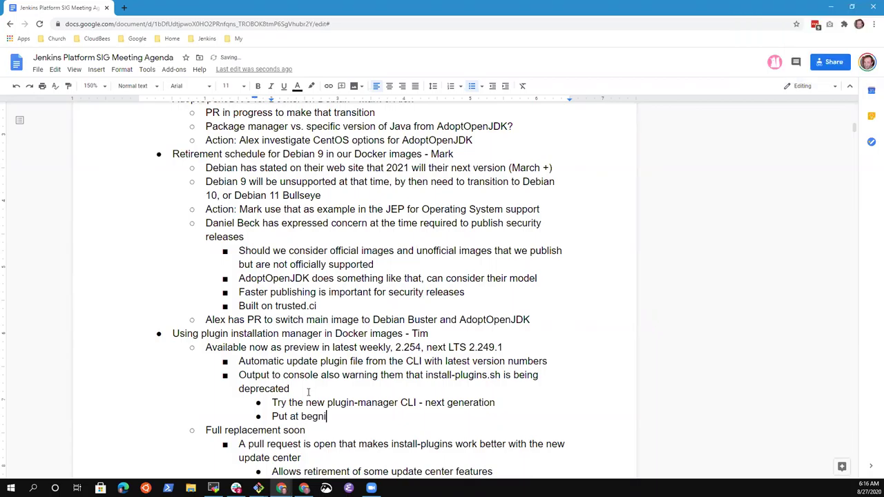
key(BackSpace)
text(innin)
text(g and end of script)
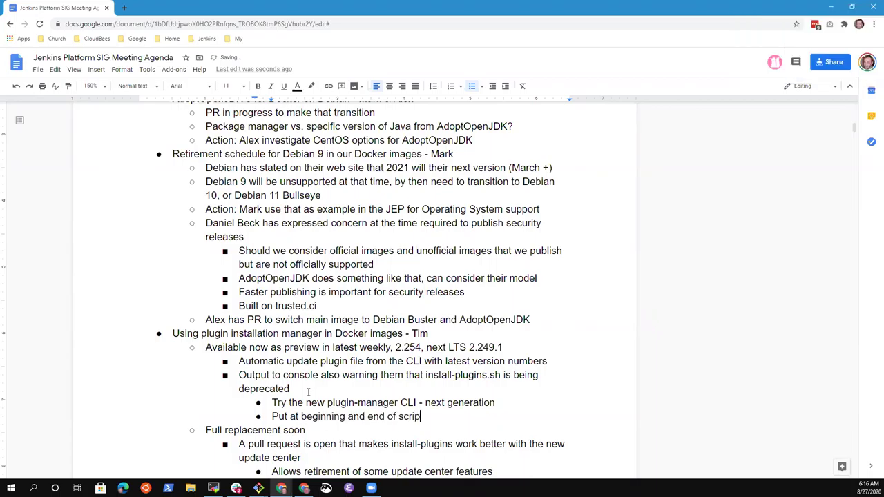
- Prefix the script placement bullet with the assignee's first name and make "put" lowercase
text(Alex)
key(Delete)
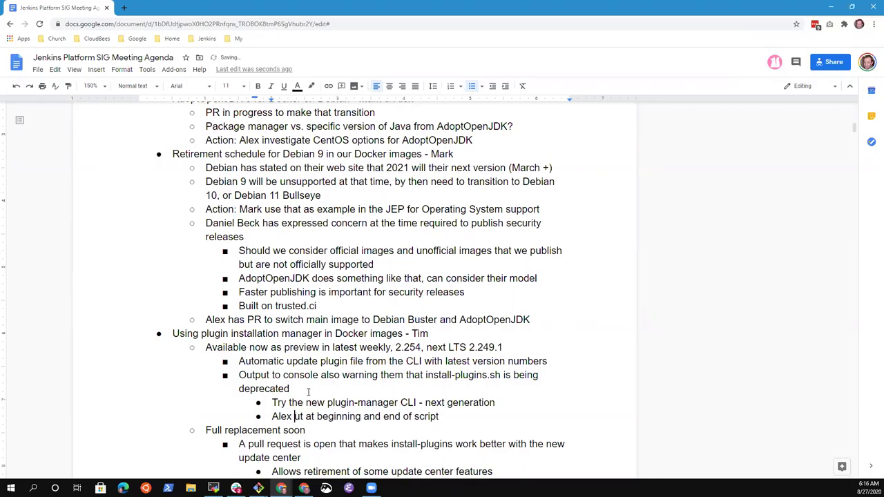
text(p)
key(Home)
key(shift+End)
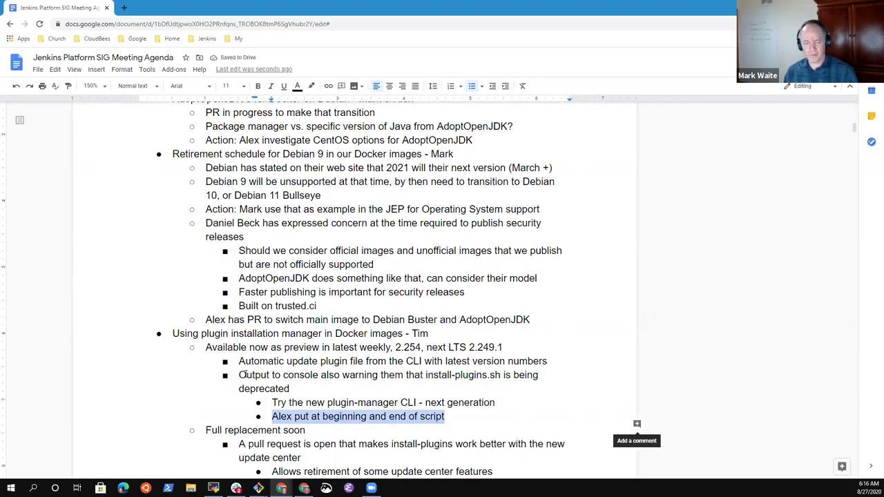
click(451, 417)
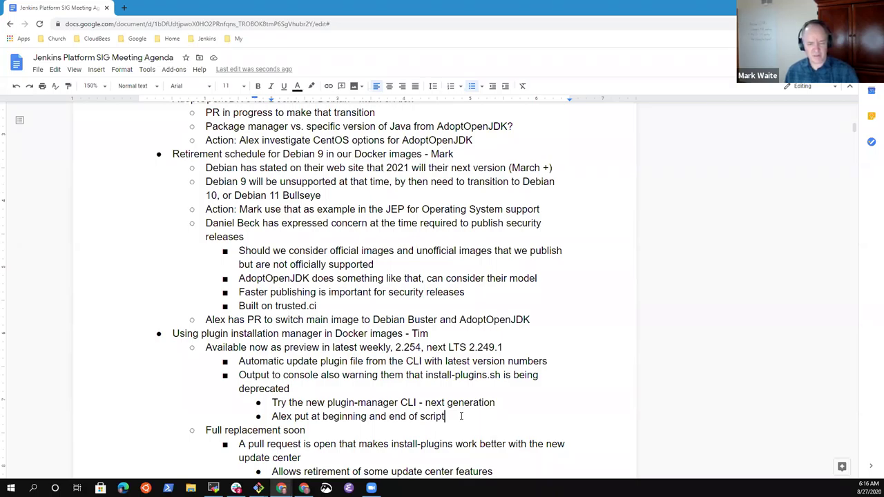
- Add a bullet below the script placement item reading "Blog post overview of the tool and the obsolescence plan"
key(Return)
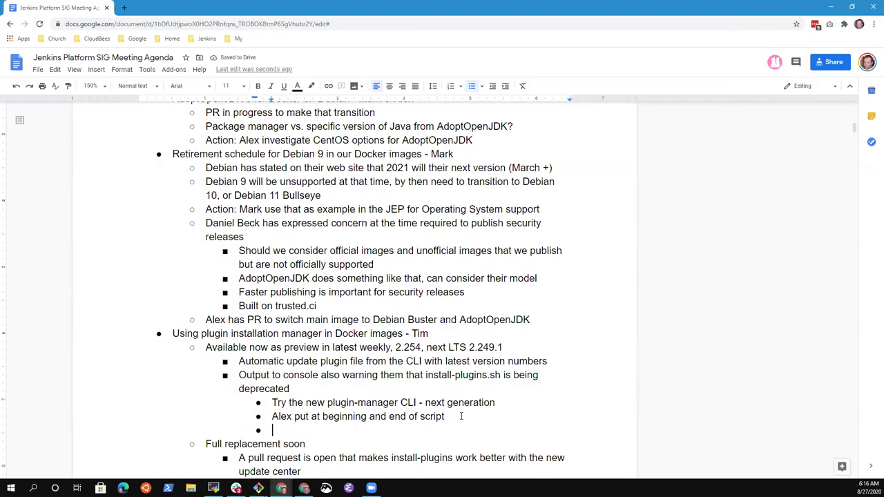
text(Blog post overview of the t)
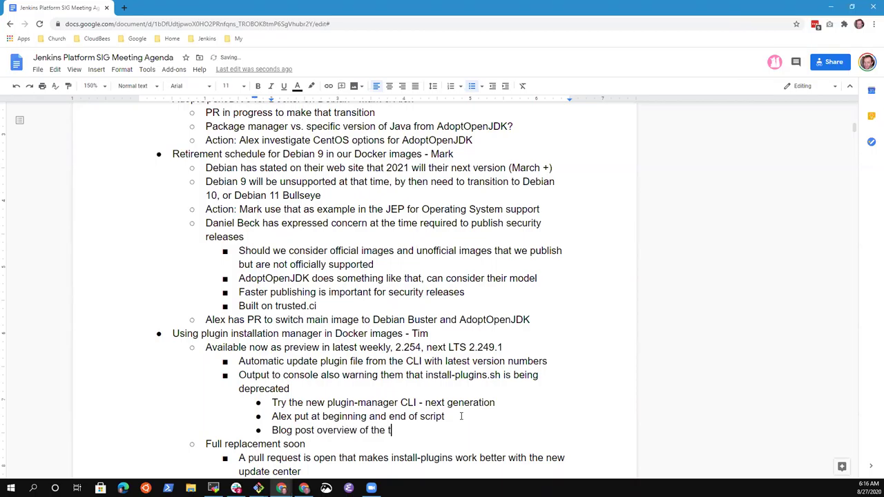
text(ool, how)
key(BackSpace)
key(BackSpace)
key(BackSpace)
key(BackSpace)
key(BackSpace)
text(and the obsolec)
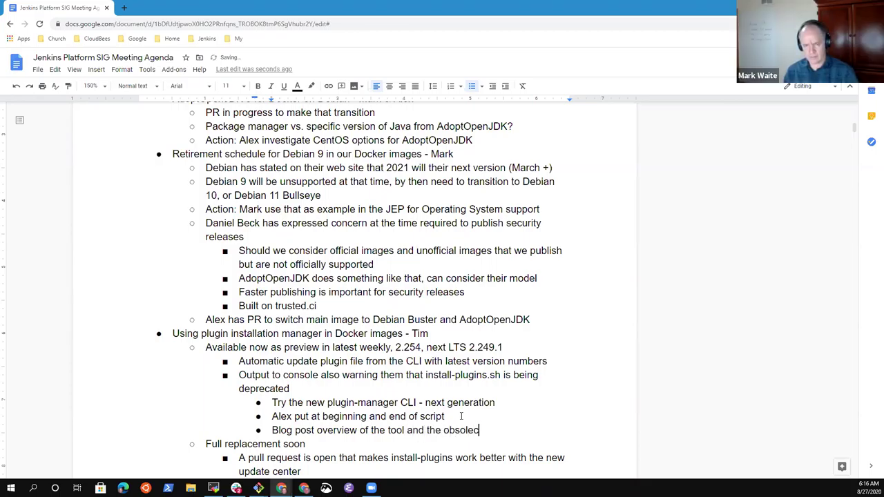
key(BackSpace)
text(scen)
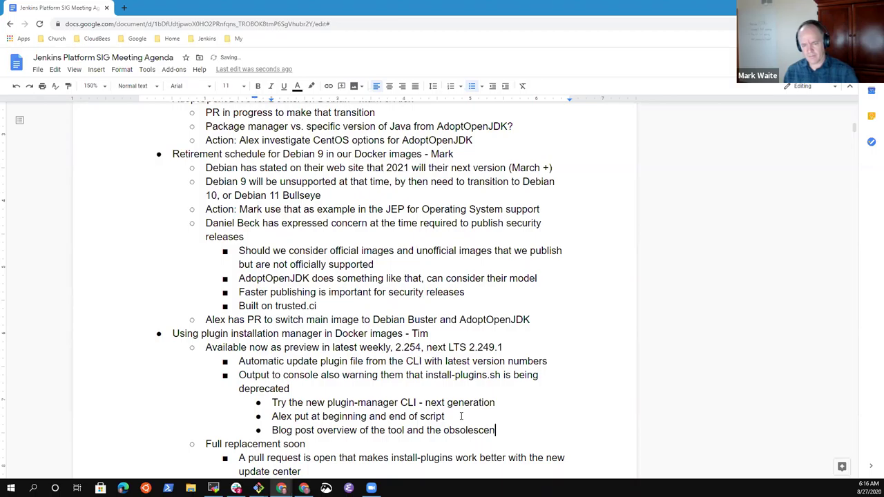
text(ce plan)
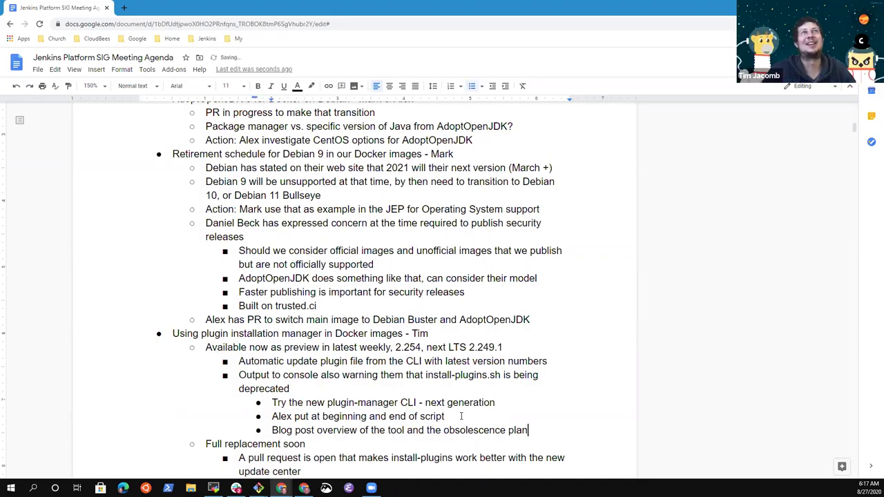
- Prefix the blog post bullet with the assignee's first name and "add", make "blog" lowercase, and remove the word "overview"
key(Home)
text(Mark )
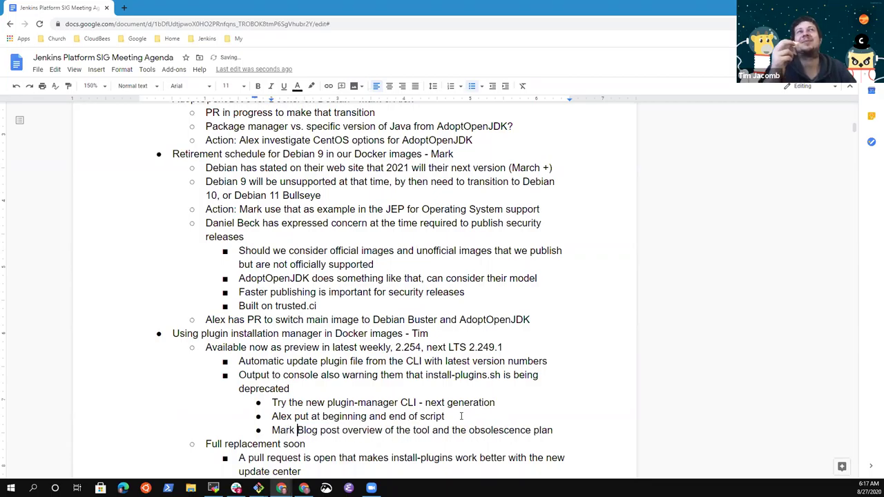
text(add)
key(Delete)
text(b)
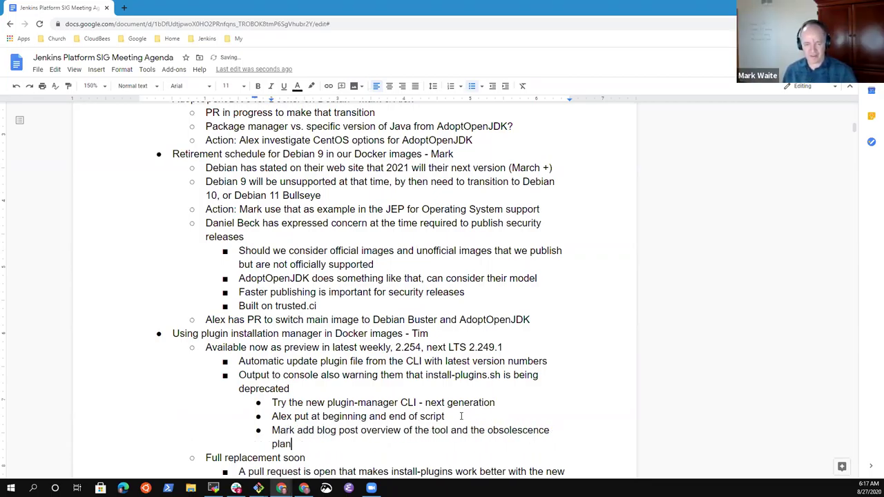
key(ctrl+shift+Left)
key(BackSpace)
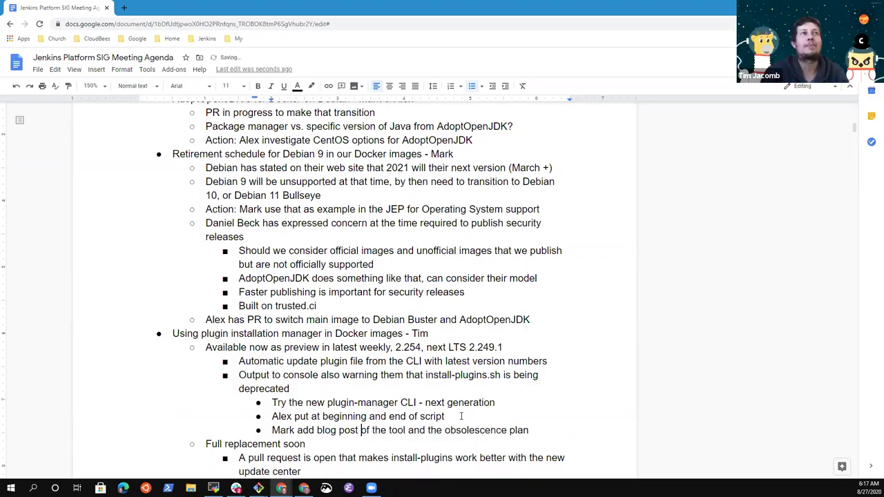
key(End)
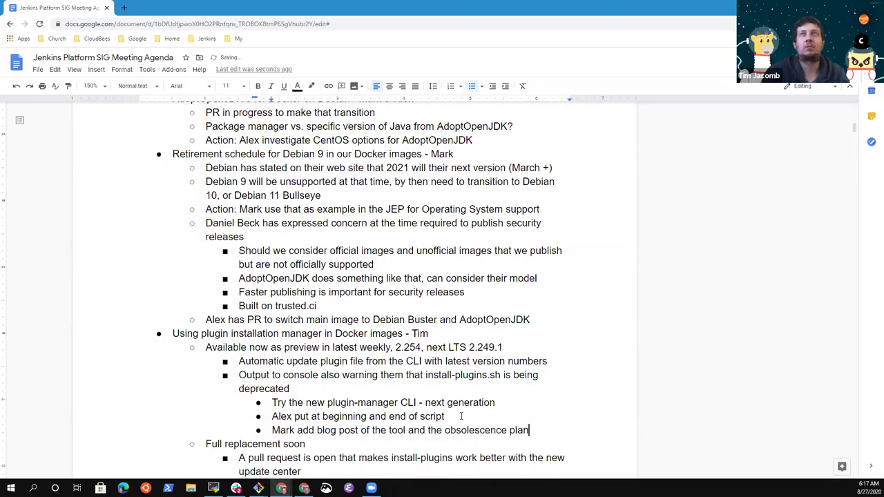
- Highlight the whole blog post action bullet to review its wording
key(ctrl+shift+Left)
key(ctrl+shift+Left)
key(ctrl+shift+Left)
key(ctrl+shift+Left)
key(ctrl+shift+Left)
key(ctrl+shift+Left)
key(ctrl+shift+Left)
key(ctrl+shift+Left)
key(ctrl+shift+Left)
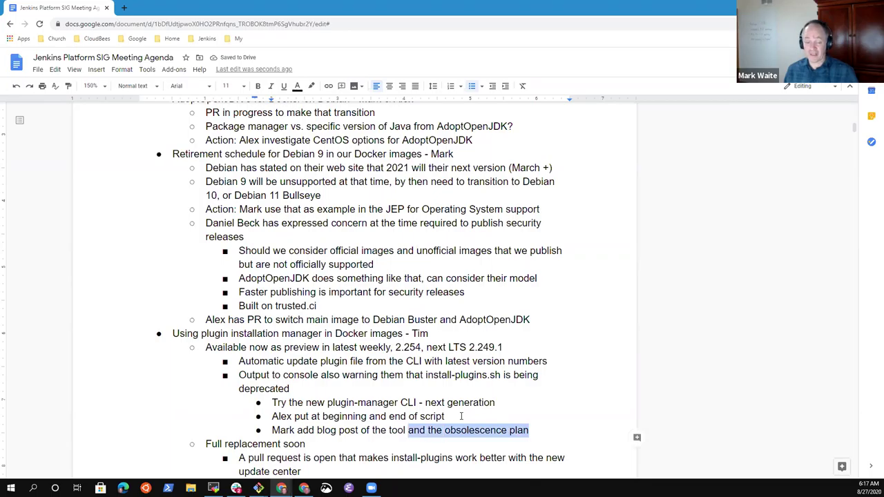
key(ctrl+shift+Left)
key(ctrl+shift+Left)
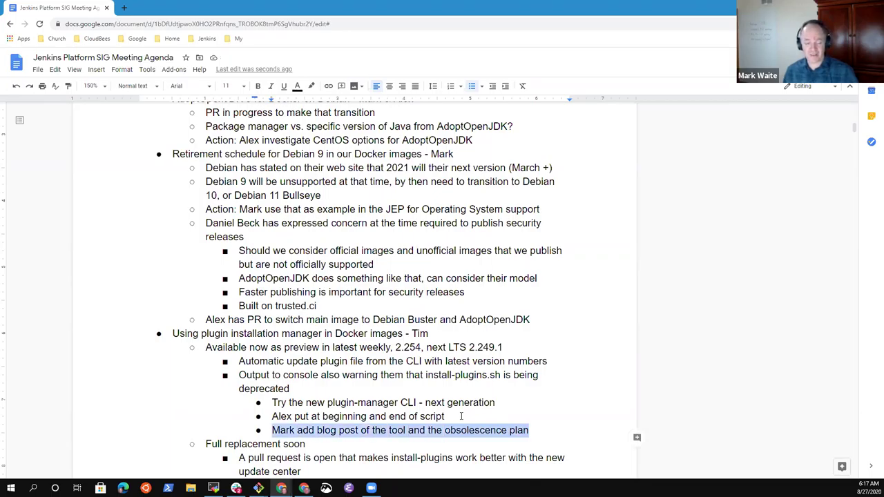
- Add a nested bullet under the blog post action reading "Update center using https"
key(Right)
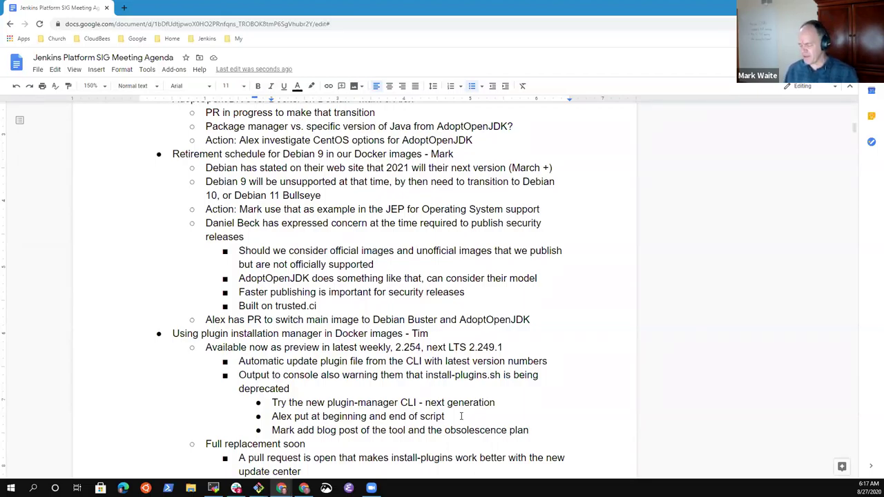
key(Return)
key(Tab)
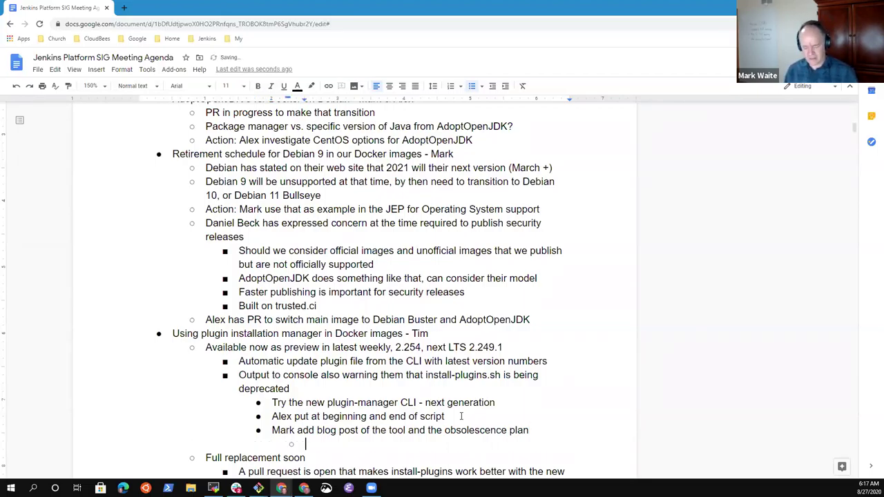
text(Update center has)
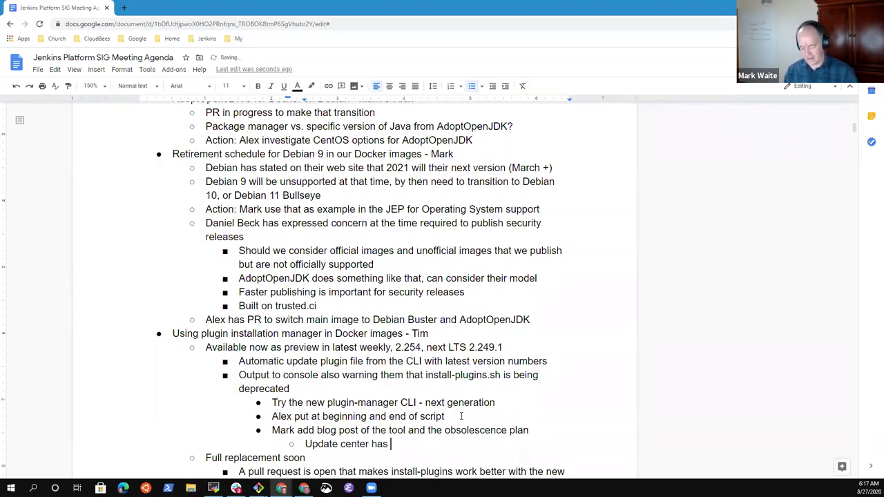
key(BackSpace)
key(BackSpace)
key(BackSpace)
key(BackSpace)
text(using https)
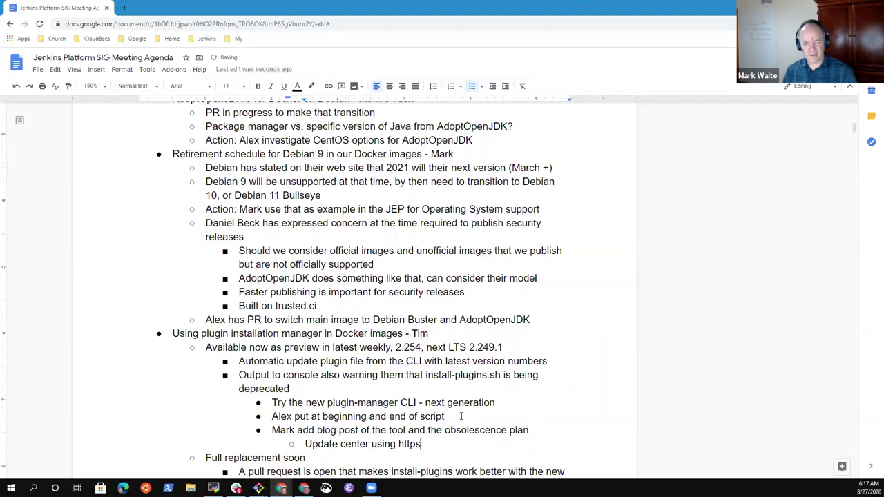
- Add another nested bullet under the blog post action reading "Invite to add more mirrors?"
key(Return)
text(Invite to )
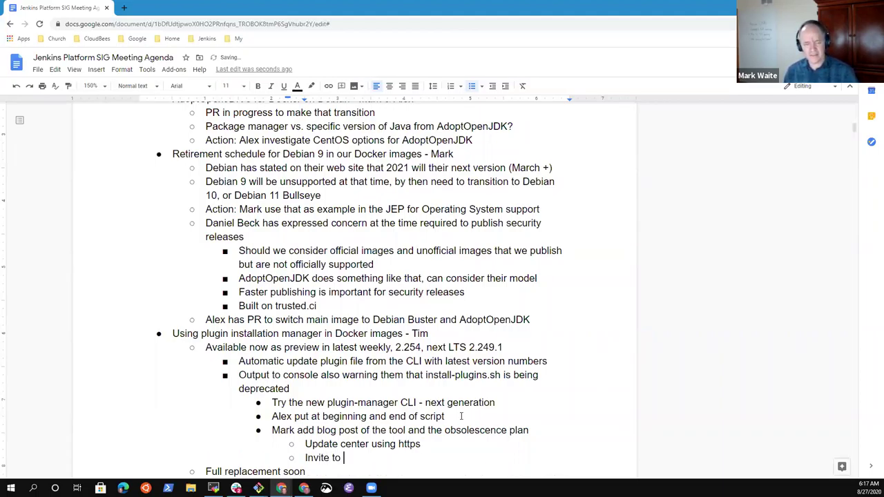
text(add morer)
key(BackSpace)
text(mirr)
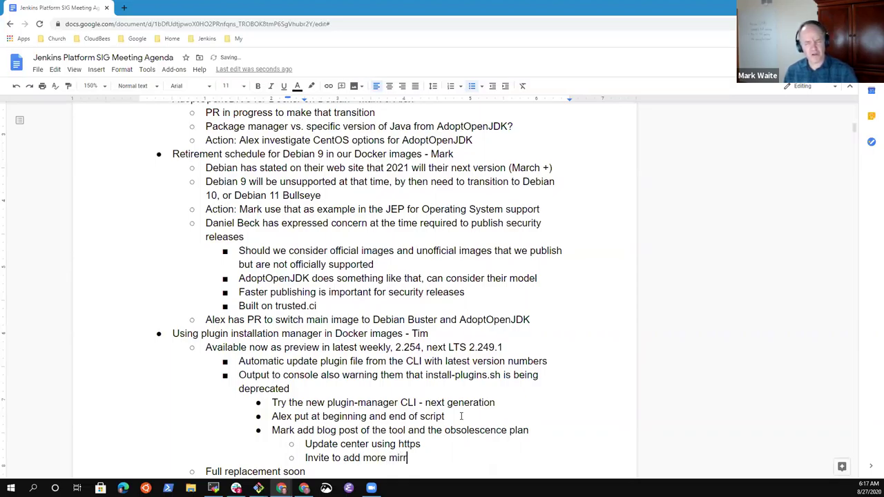
text(ors?)
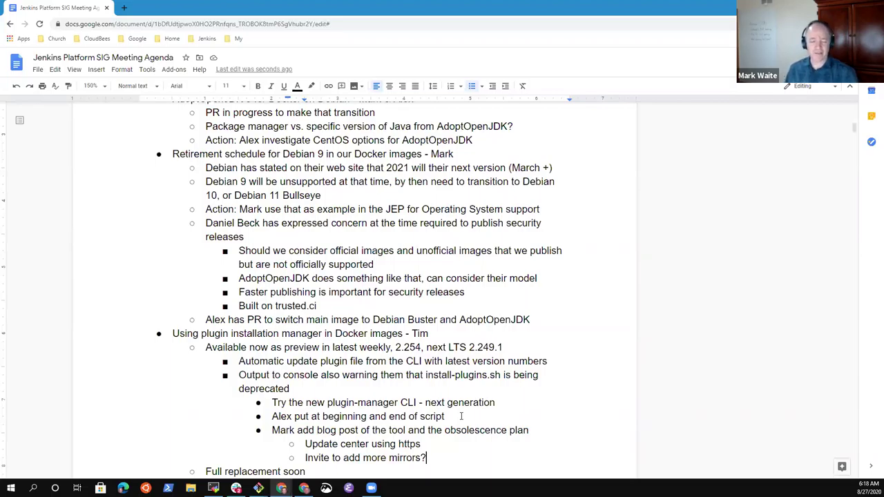
- Review the console deprecation warning bullet and the notes below it in the plugin installation manager topic
scroll(462, 416, down, 1)
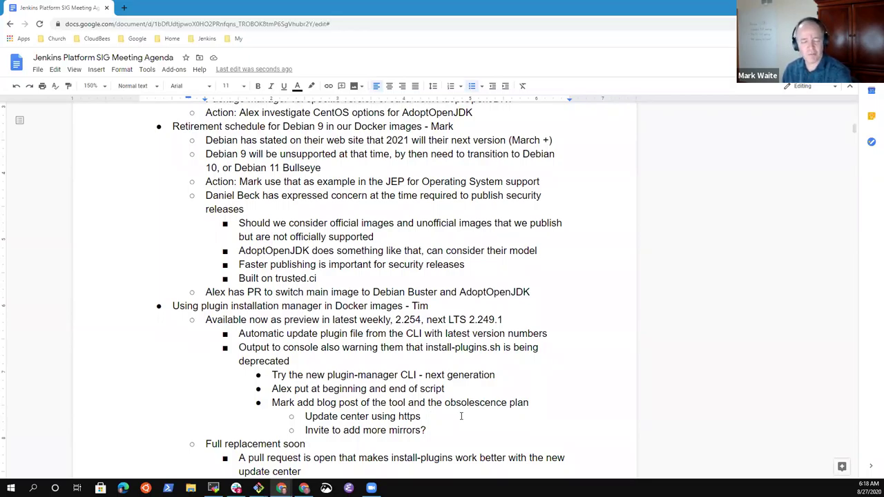
key(Up)
key(Up)
key(Up)
key(Up)
key(Up)
key(Up)
key(Up)
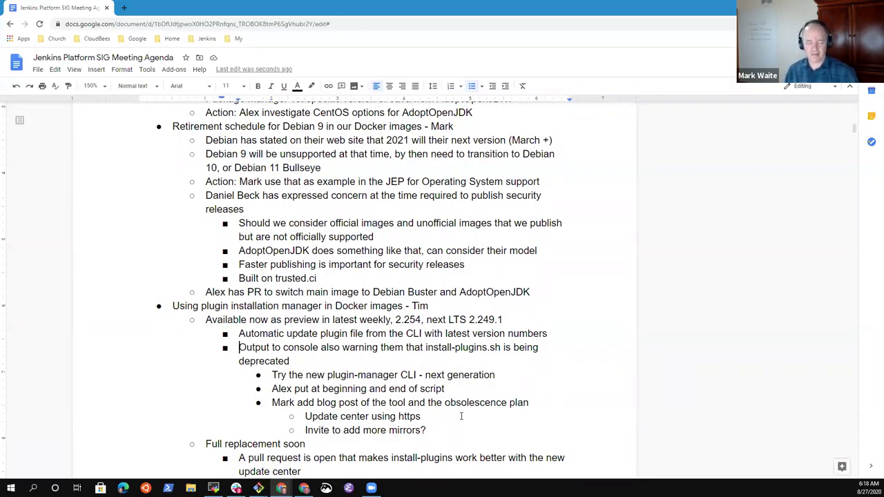
key(shift+Down)
key(shift+End)
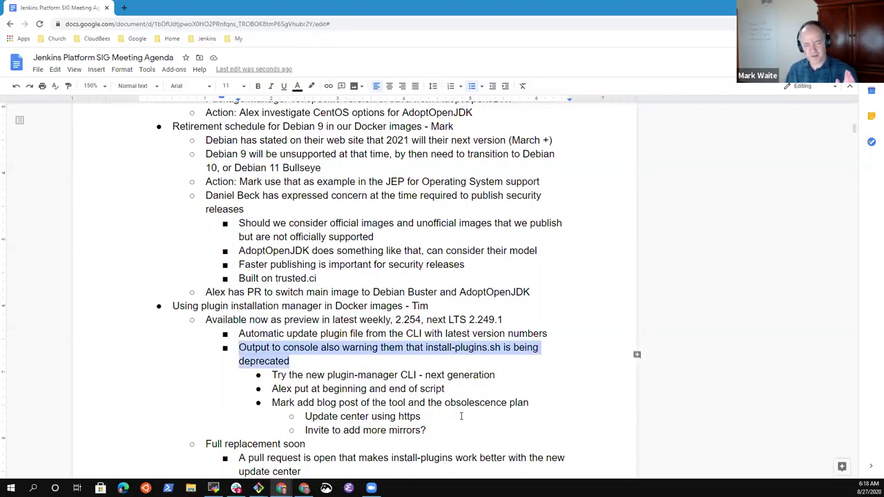
key(Down)
key(Down)
key(Down)
key(Down)
key(Down)
key(Down)
key(Down)
key(Down)
key(Down)
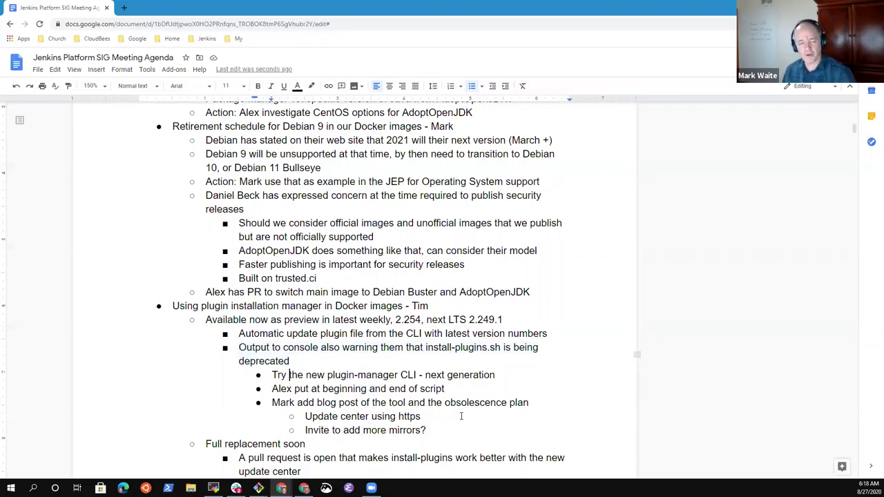
key(Down)
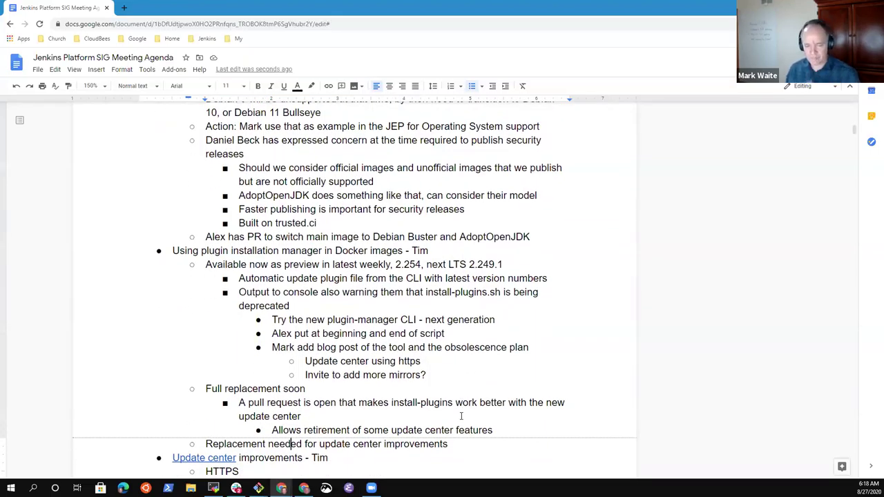
- Return to the "Using plugin installation manager in Docker images" topic and highlight its heading line
key(Up)
key(Up)
key(Up)
key(Up)
key(Up)
key(Up)
key(Up)
key(Up)
key(Up)
key(Up)
key(Up)
key(Up)
key(Up)
key(Up)
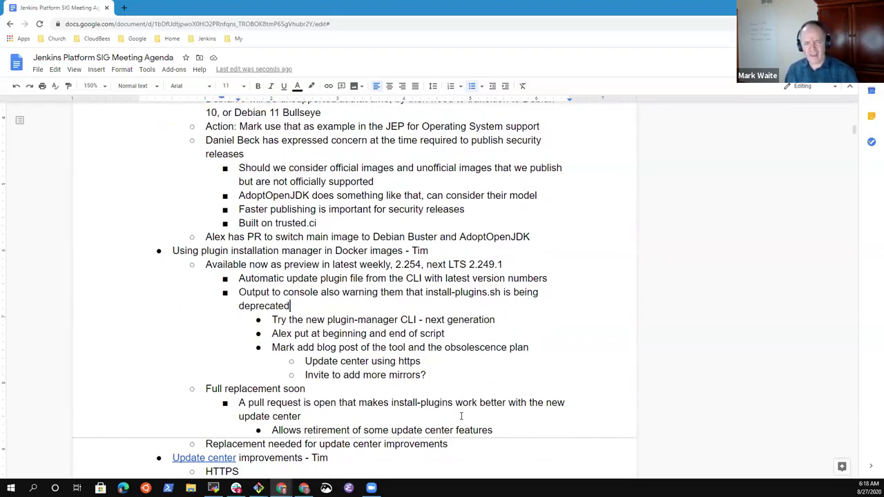
key(Home)
key(shift+End)
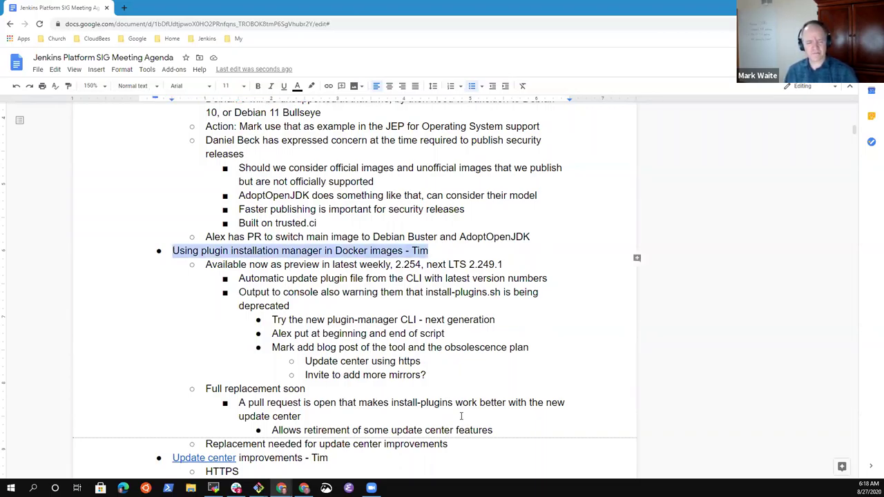
- Go to the "Update center improvements" topic and highlight its heading line for discussion
key(Down)
key(Down)
key(Down)
key(Down)
key(Down)
key(Down)
key(Down)
key(Down)
key(Down)
key(Down)
key(Down)
key(Down)
key(Down)
key(Down)
key(Down)
key(Down)
key(Down)
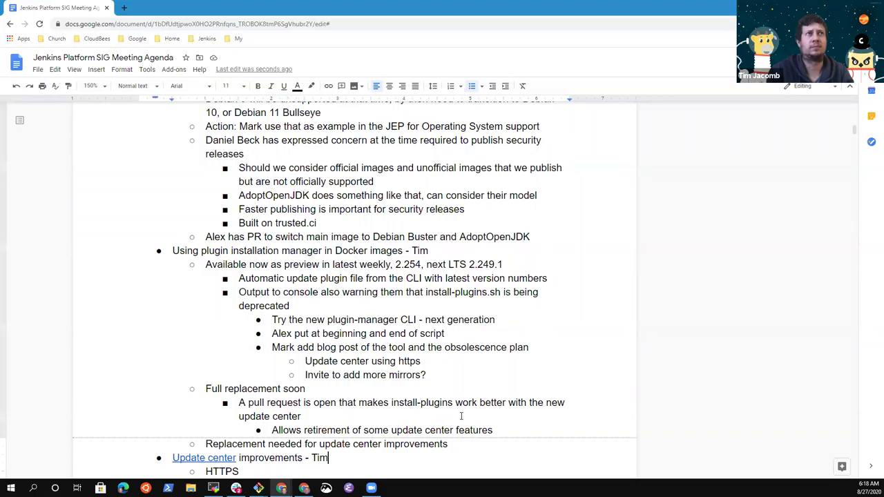
key(Up)
key(Up)
key(Down)
key(Down)
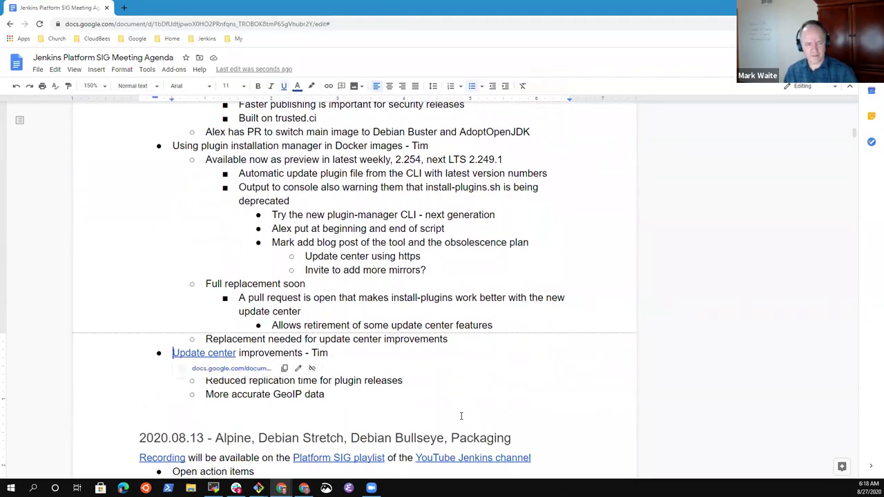
key(shift+Home)
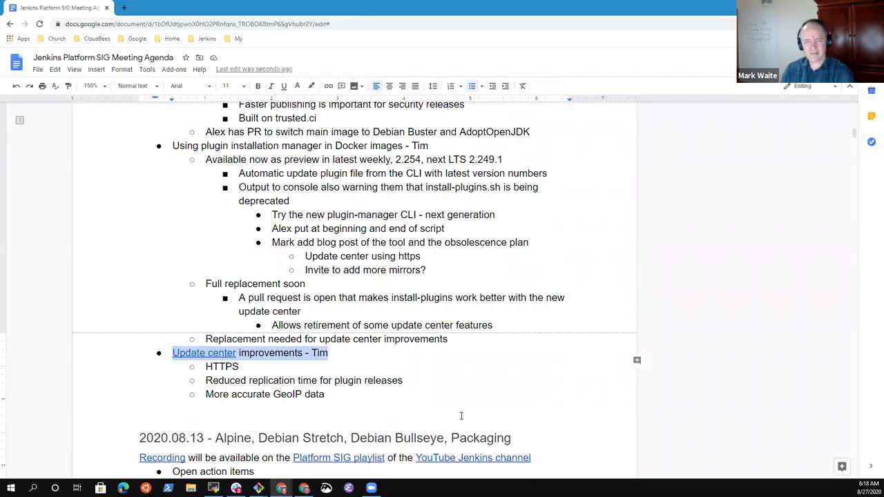
- Extend the HTTPS bullet under the update center topic with "- end to end SSL (mirrorbrain to mirrorbits)"
key(Down)
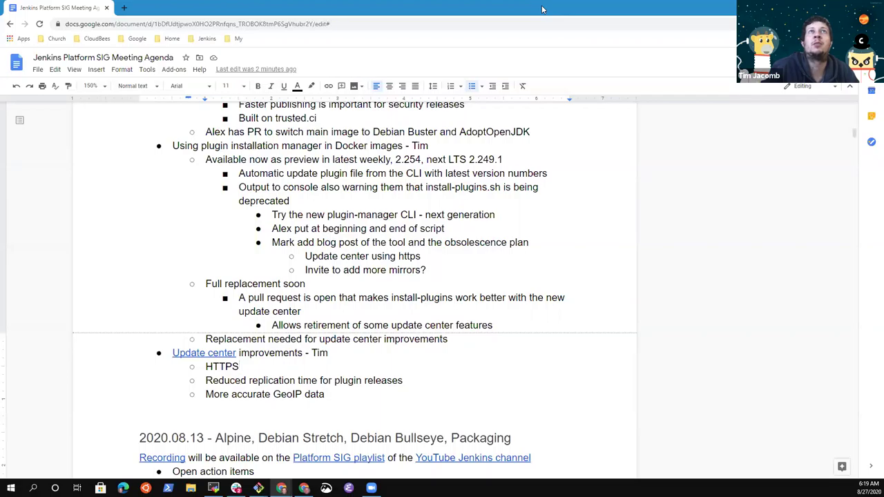
text(- end to end)
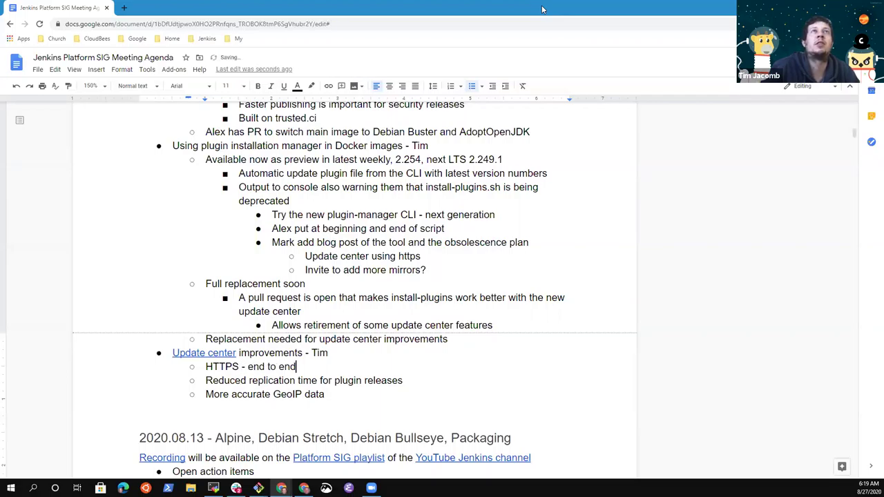
text( SSL ()
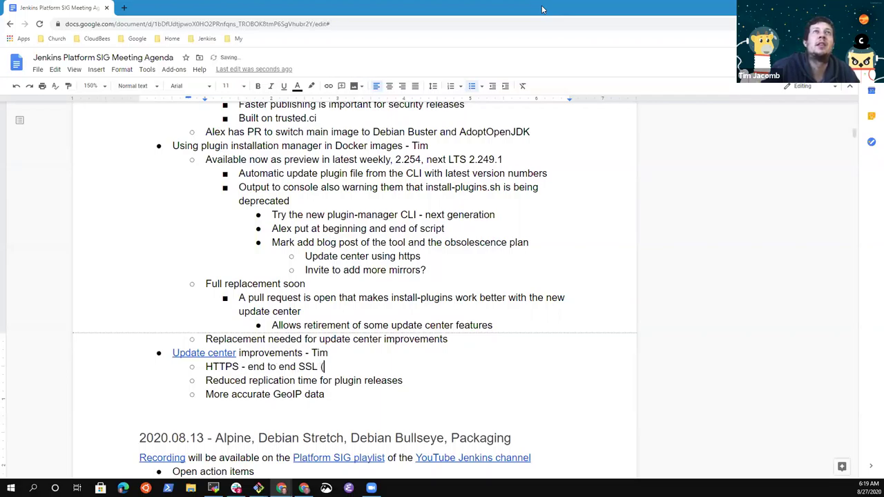
text(mirrorbra)
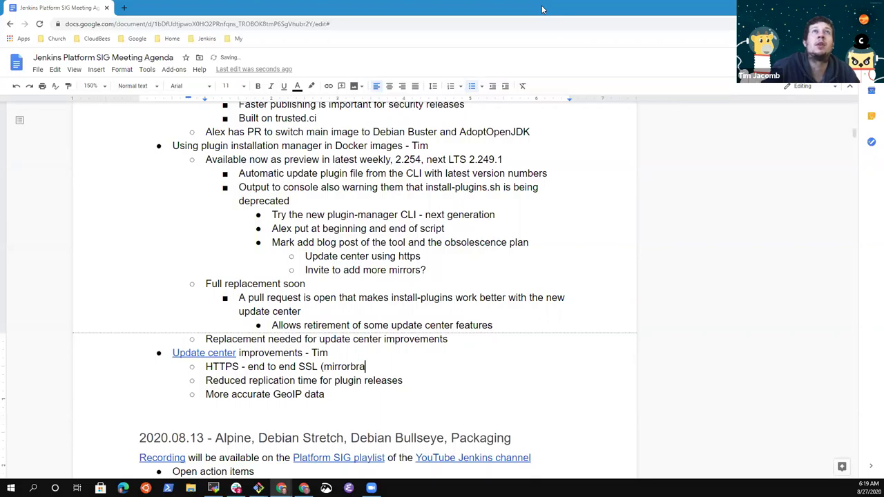
text(in to mirrorb)
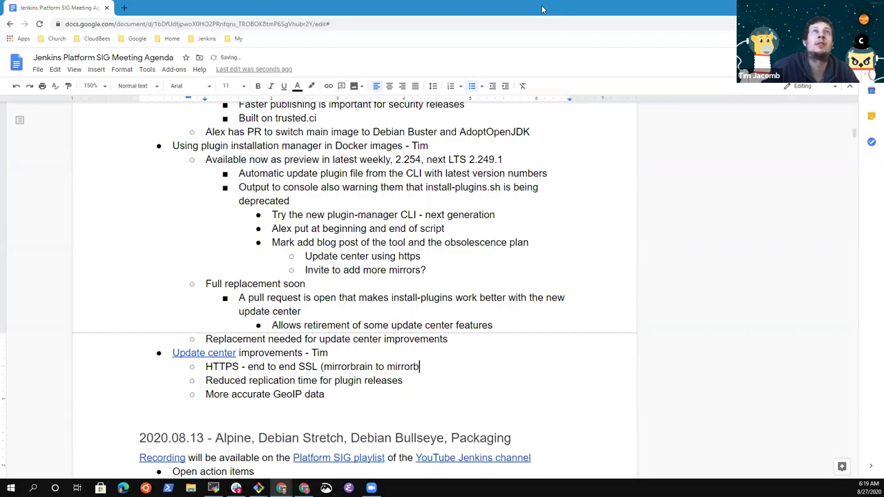
text(its))
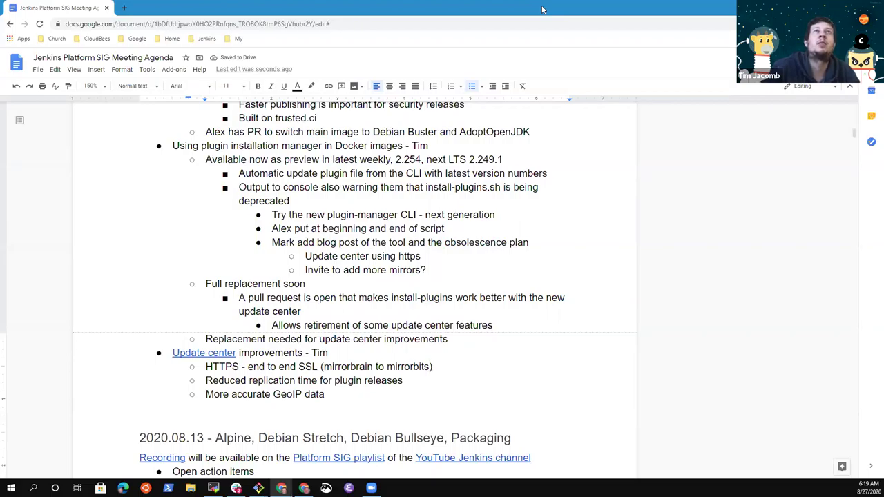
key(Down)
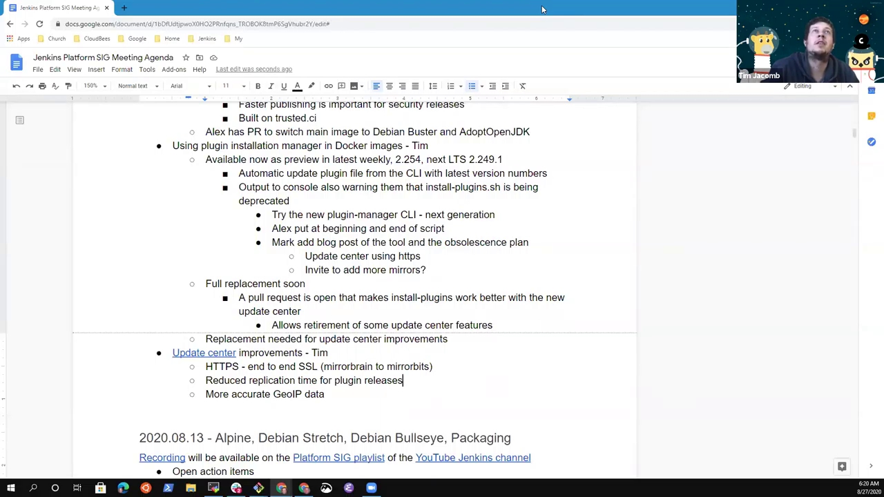
- Extend the "Reduced replication time for plugin releases" bullet with ", 404 errors no more"
key(shift+Home)
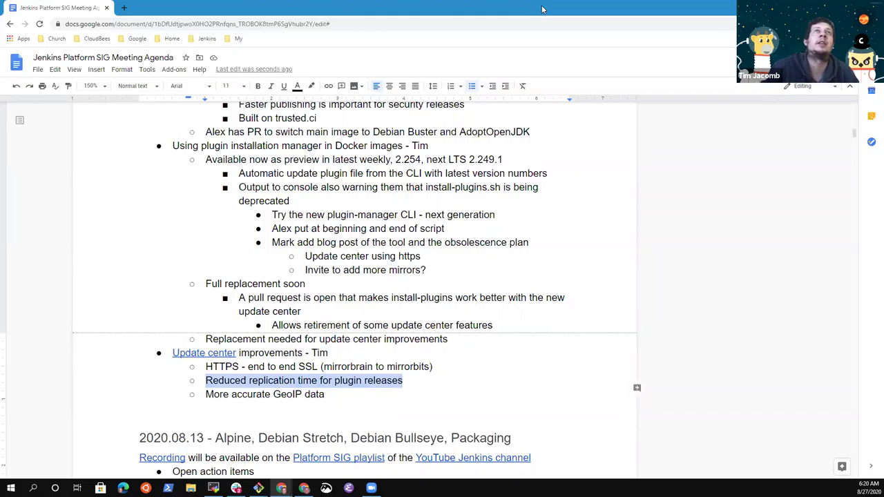
key(End)
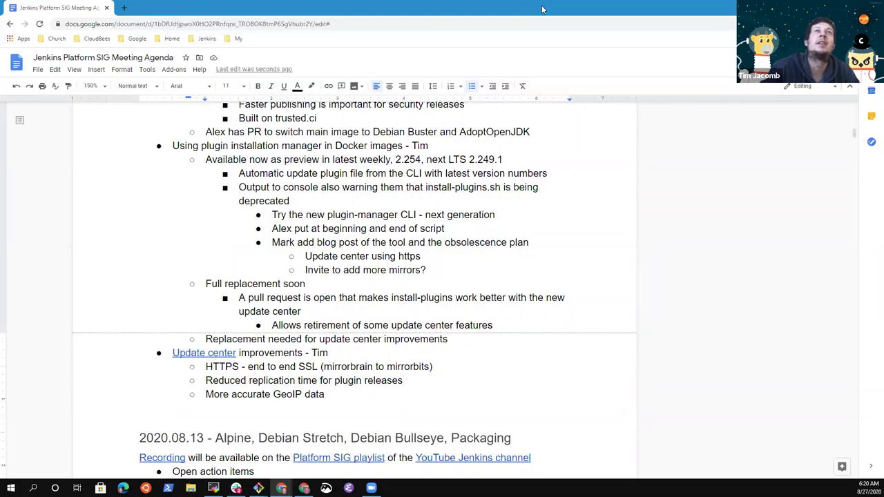
text(, )
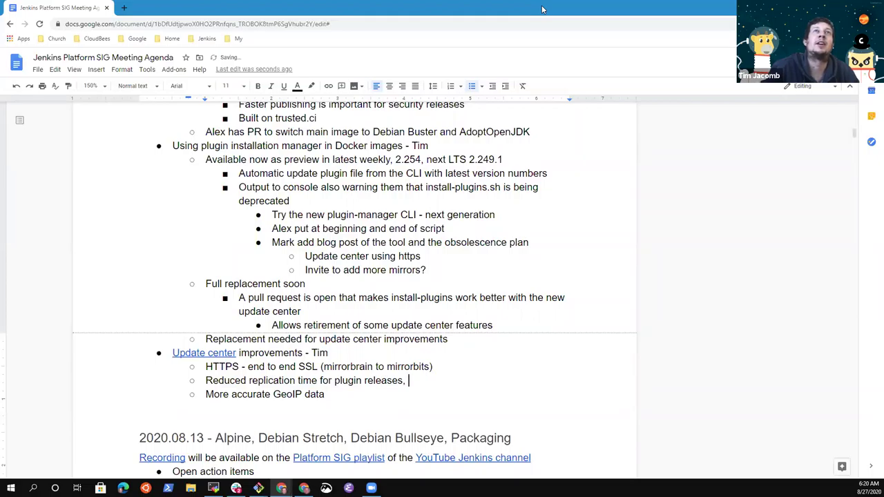
text(404)
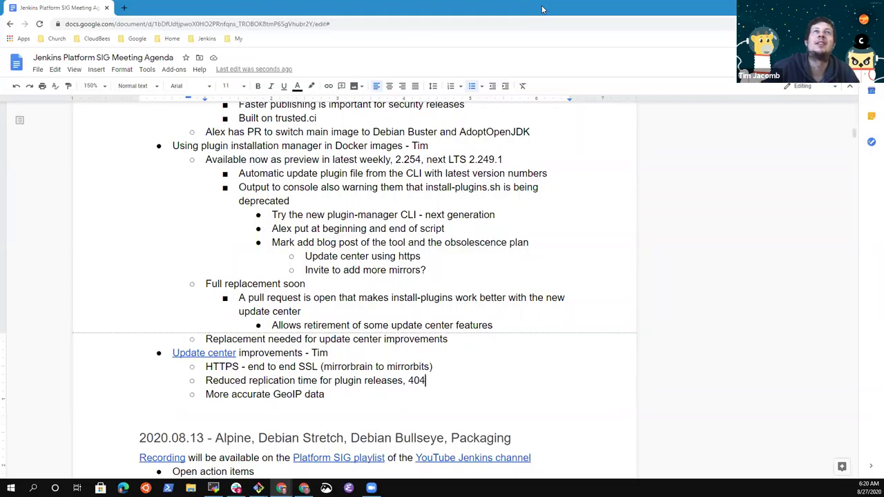
text(erro)
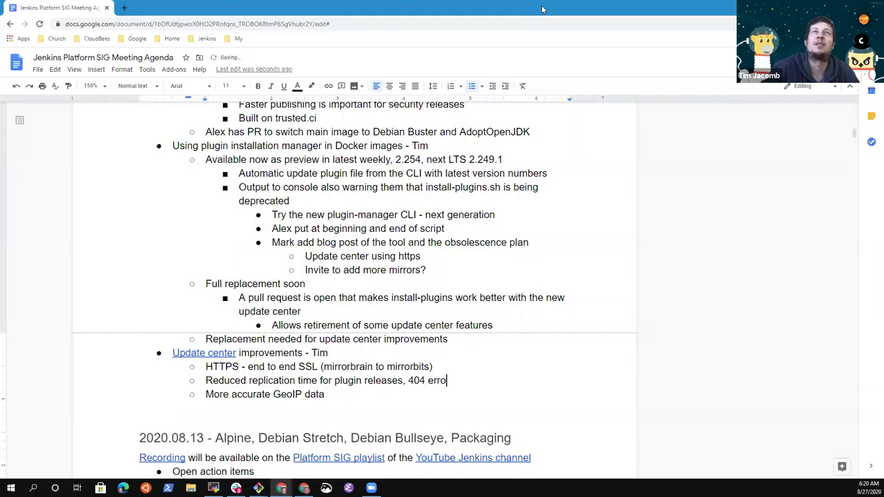
text(rs no more)
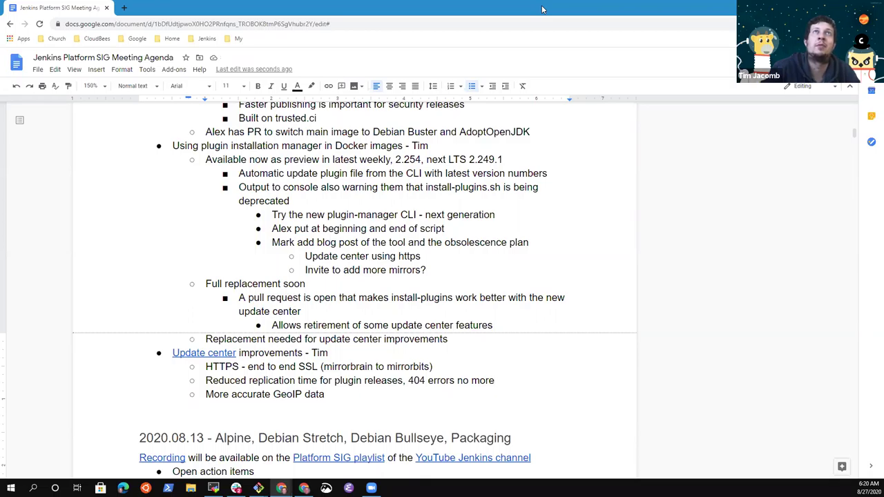
- Add the sub-bullet "Using Azure for fallback storage and OSU-USL as fallback storage" under the reduced replication time bullet
key(Return)
key(Tab)
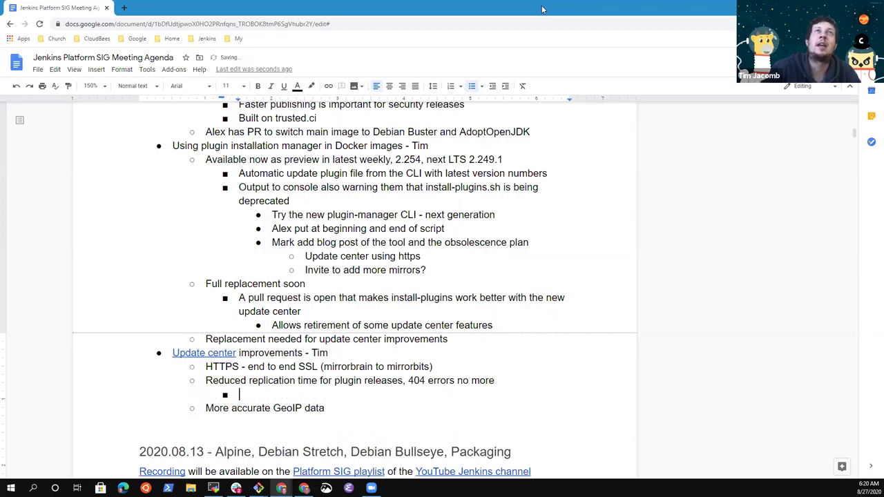
text(Using Azure for fallback storage )
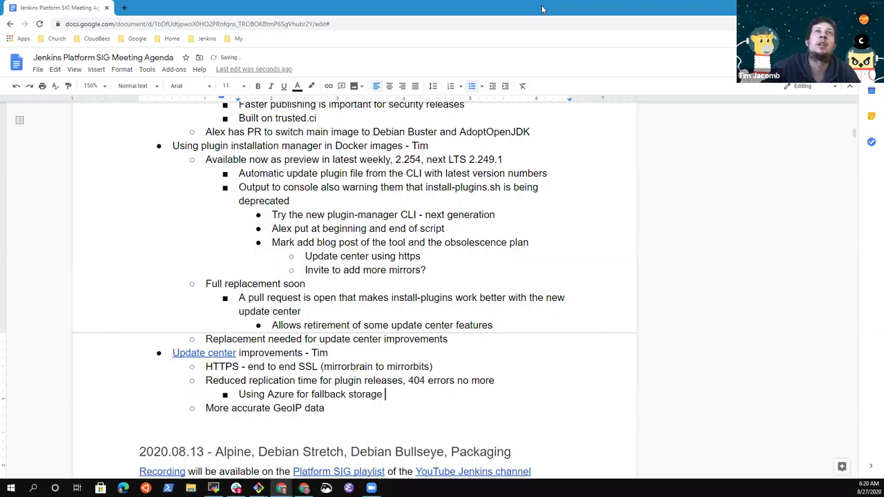
text(and OS)
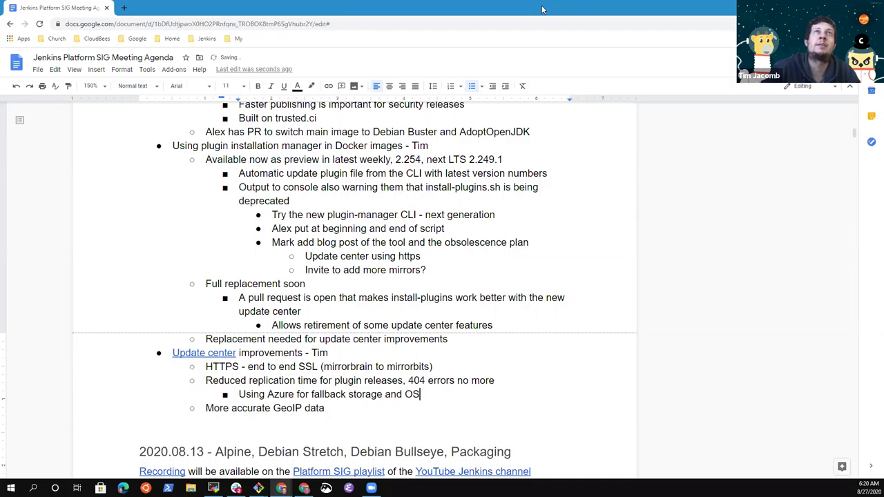
text(U-USL as )
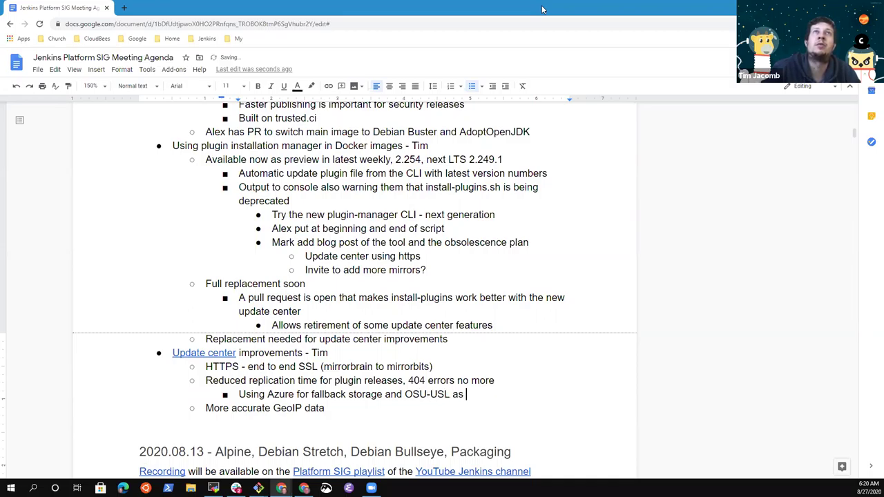
text(fallb)
key(BackSpace)
key(BackSpace)
key(BackSpace)
text(allback)
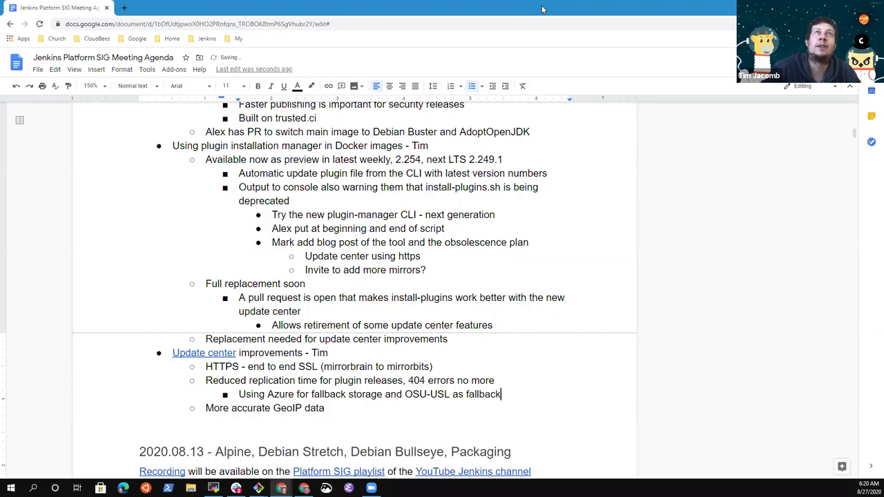
text( storage)
- Add the bullet "Update center pushes incrementals in addition to full" below the Azure fallback storage note
key(Return)
text(Update center )
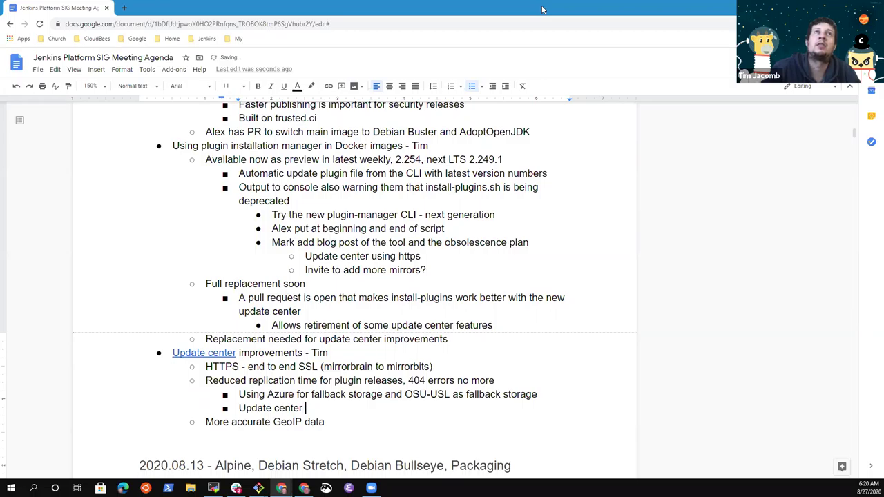
text(pushes )
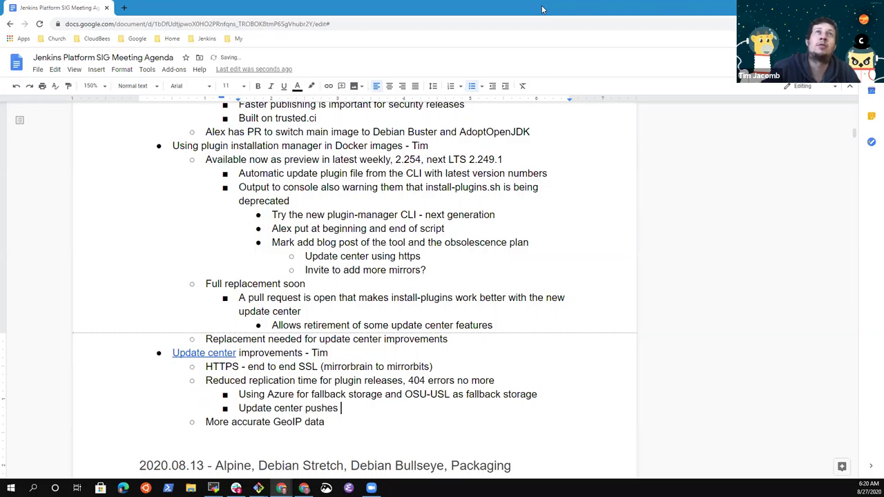
text(incremental)
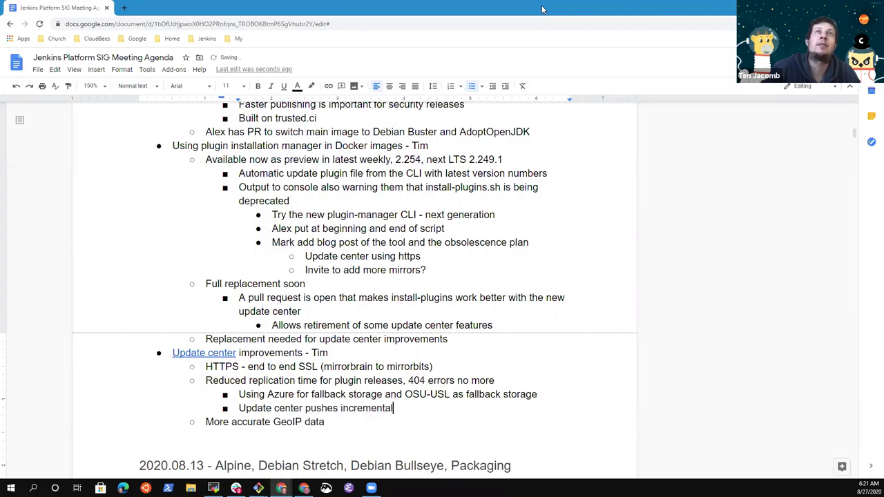
text(s)
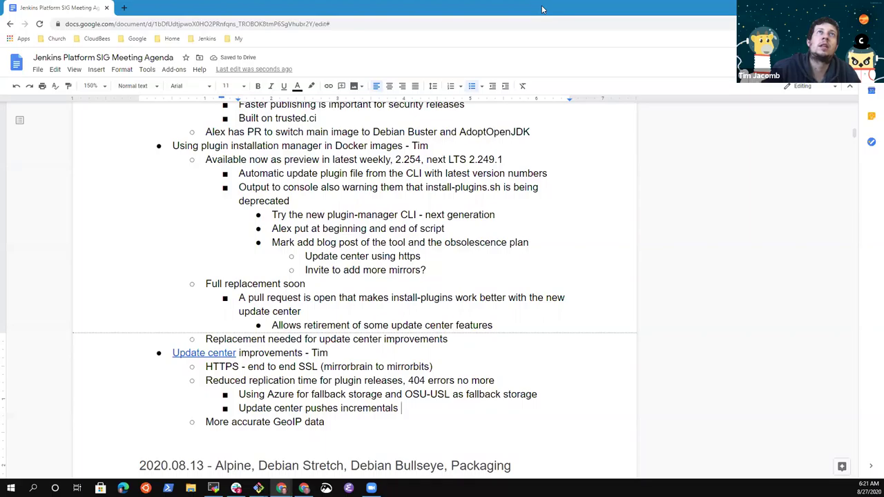
text( rather )
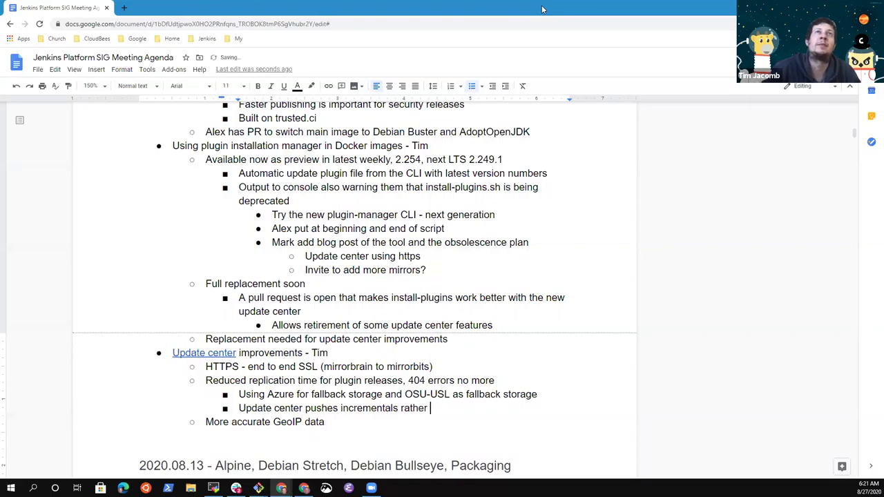
text(than)
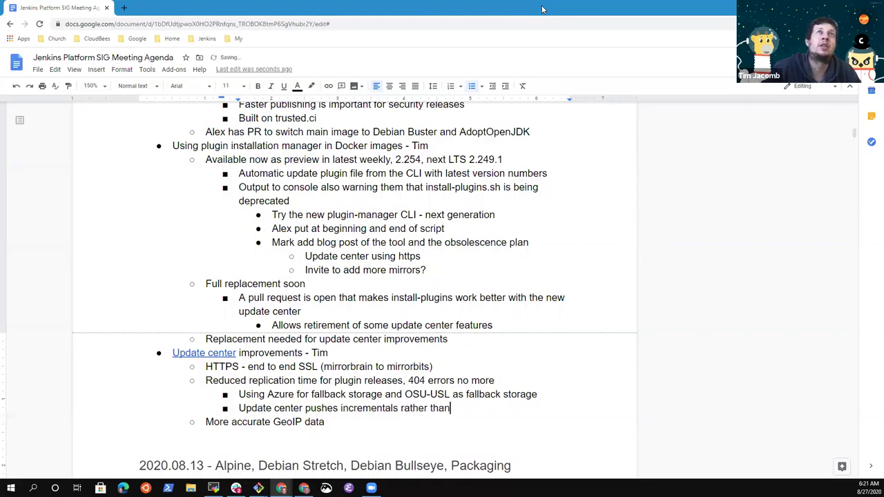
key(BackSpace)
key(BackSpace)
key(BackSpace)
key(BackSpace)
key(ctrl+BackSpace)
text(in addition)
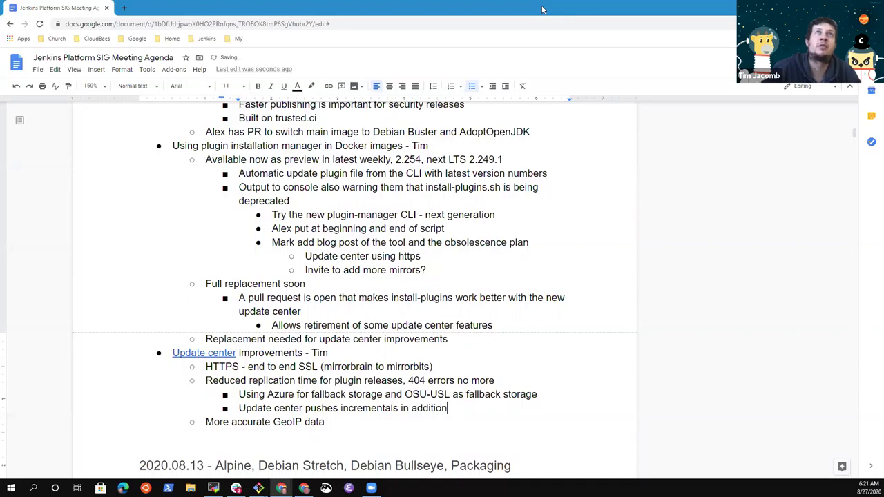
text( to full)
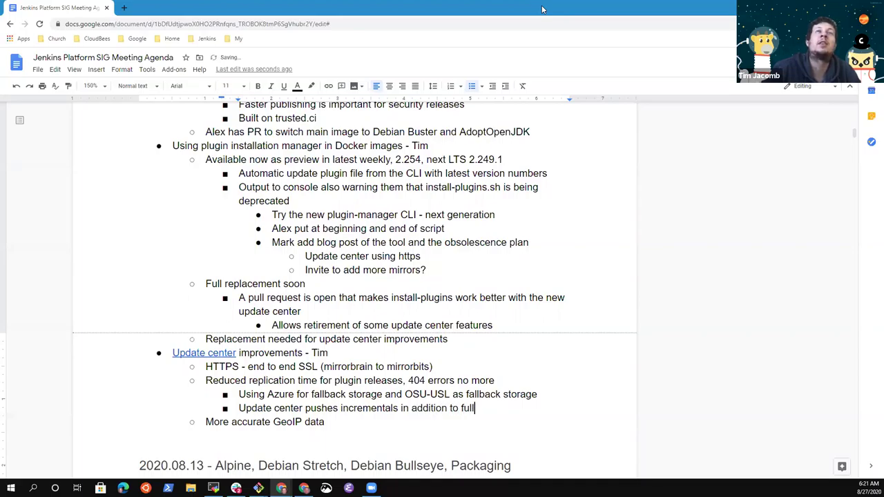
- Add the bullet "Need to watch cost of Azure bandwidth" below the incrementals note
key(Up)
key(End)
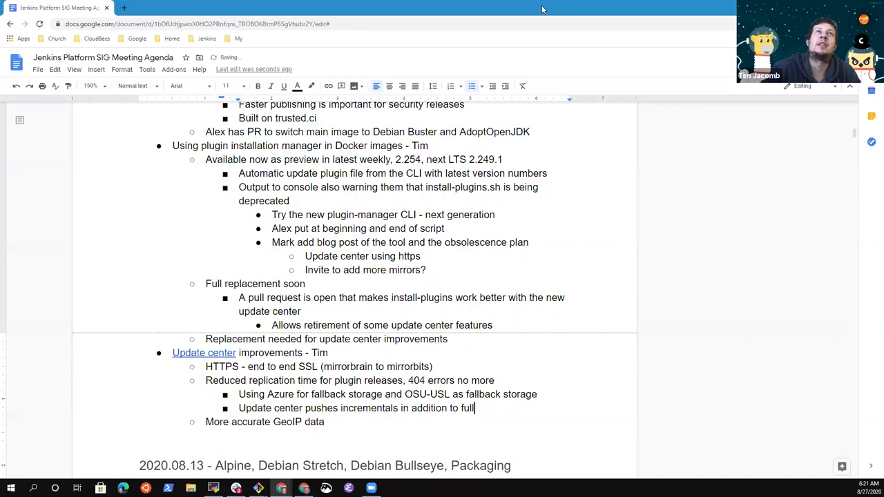
key(Return)
text(Need to w)
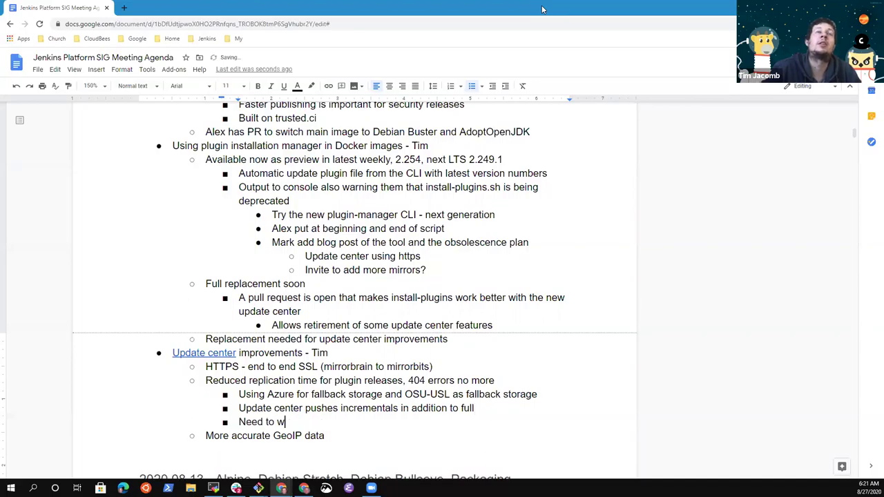
text(atch )
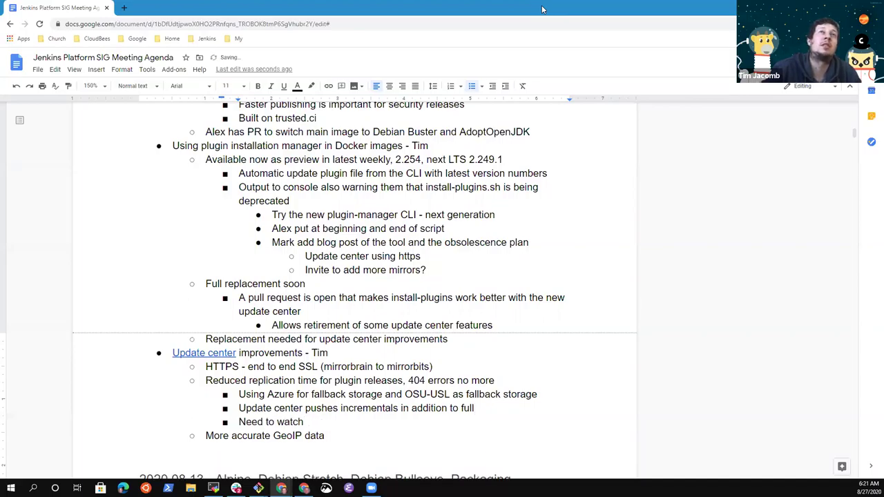
text(cost of Azure)
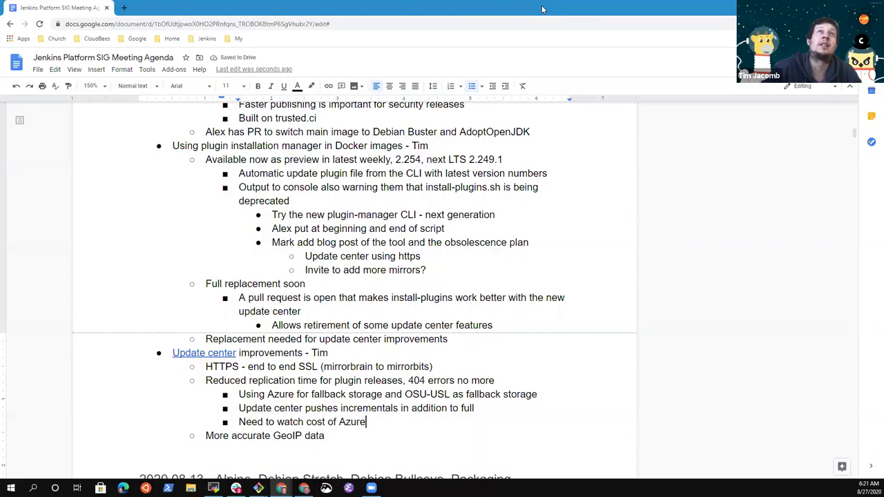
text( bandwidth)
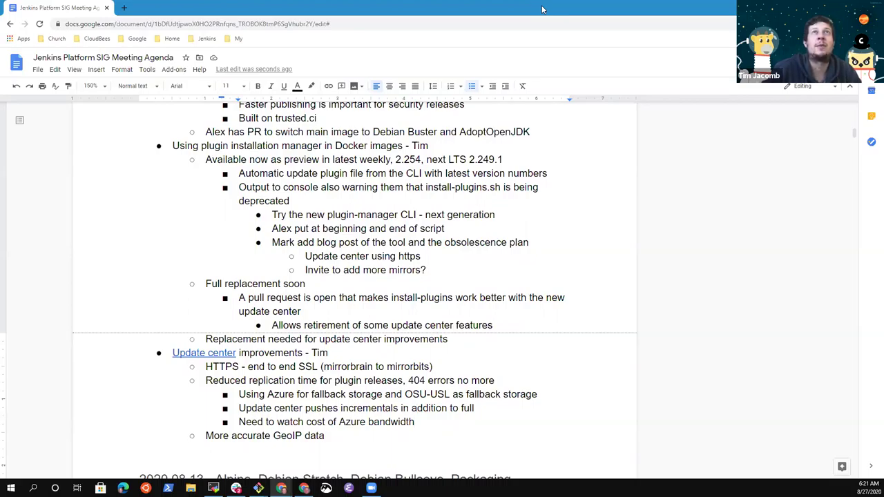
- Insert the bullet "Plugin releases to mirrorbits have shown unexpected delays on plugins" above the Azure bandwidth cost note
key(Home)
key(Return)
key(Up)
text(PLugin rate)
key(ctrl+BackSpace)
key(ctrl+BackSpace)
text(Plugin releases to mirrorbits have )
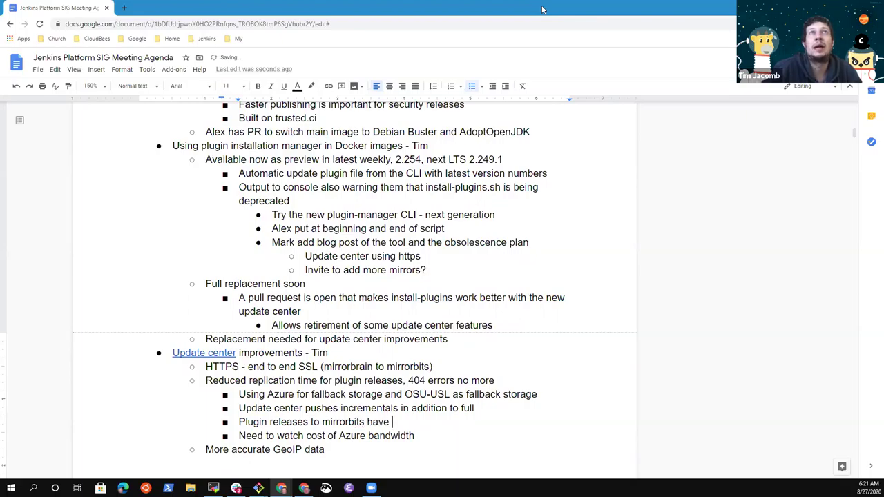
text(shown unexpe)
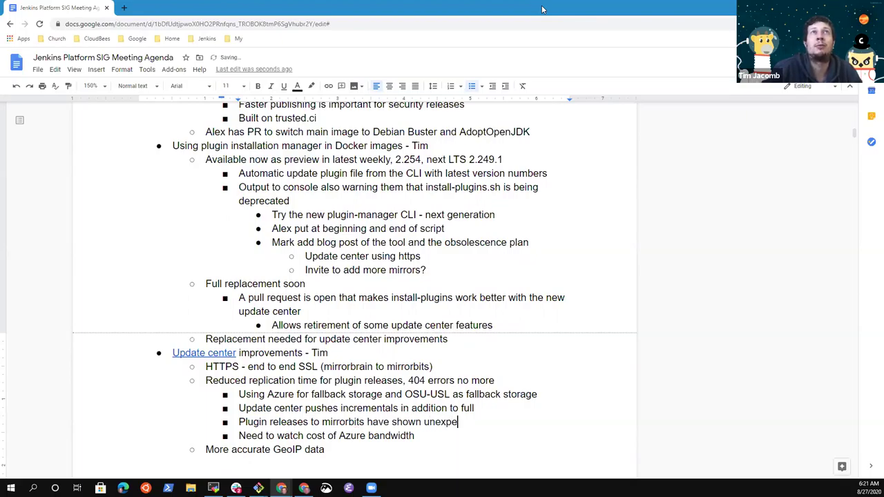
text(cted delay)
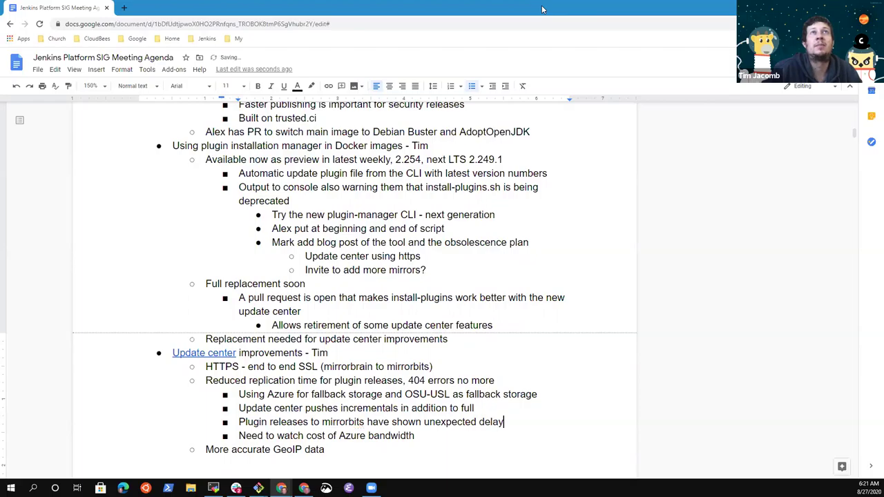
text(s on plugins)
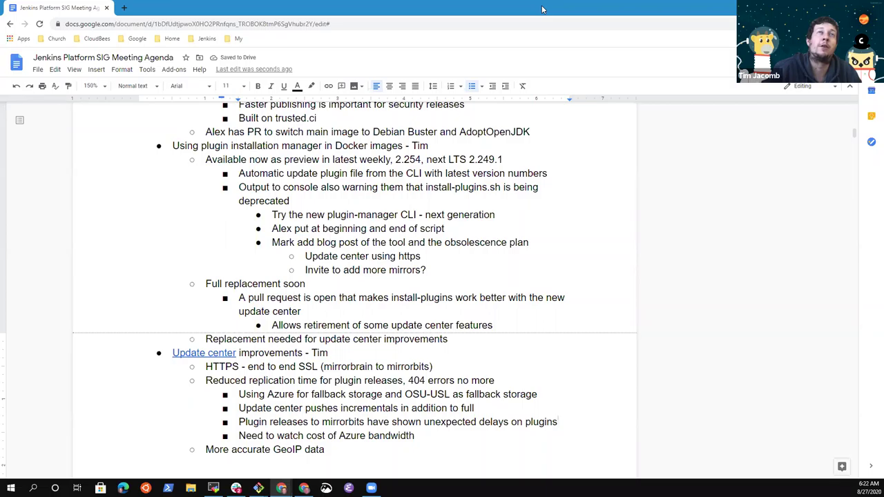
- Add the nested bullet "Regular full rsync copies but copy not detected" under the mirrorbits delay note
key(Return)
key(Tab)
text(Regular full rsyun)
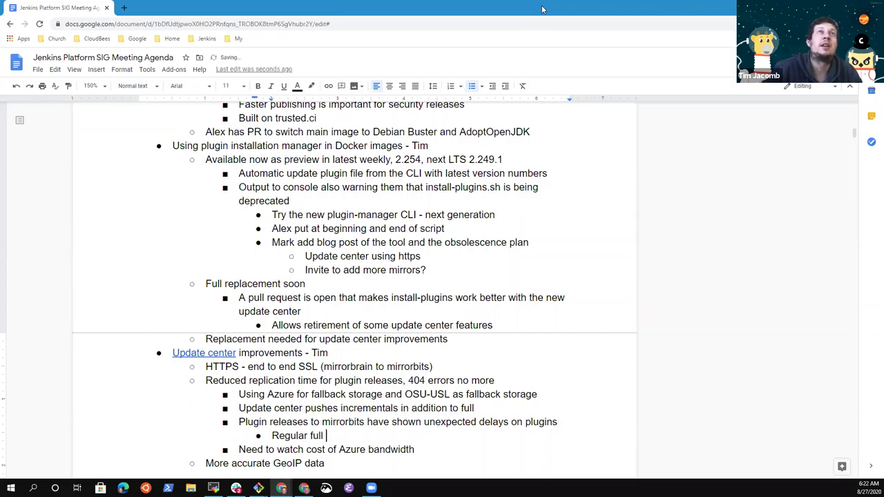
key(BackSpace)
key(BackSpace)
text(nc )
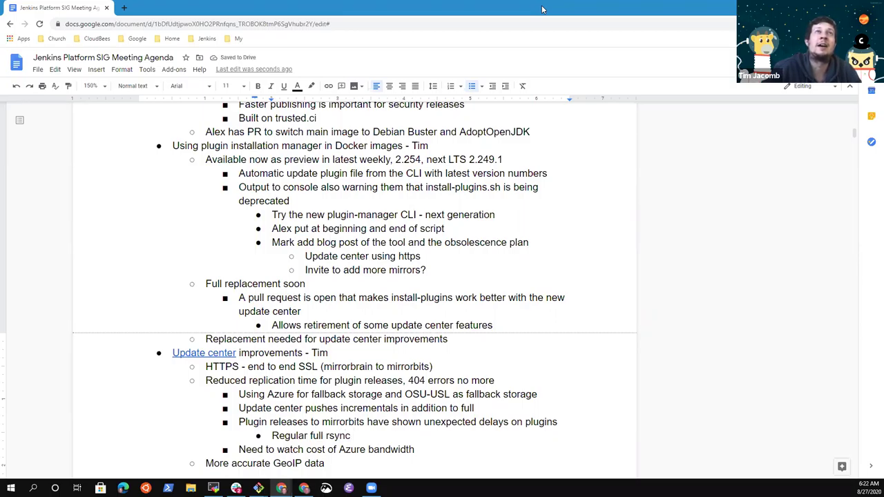
text(cop)
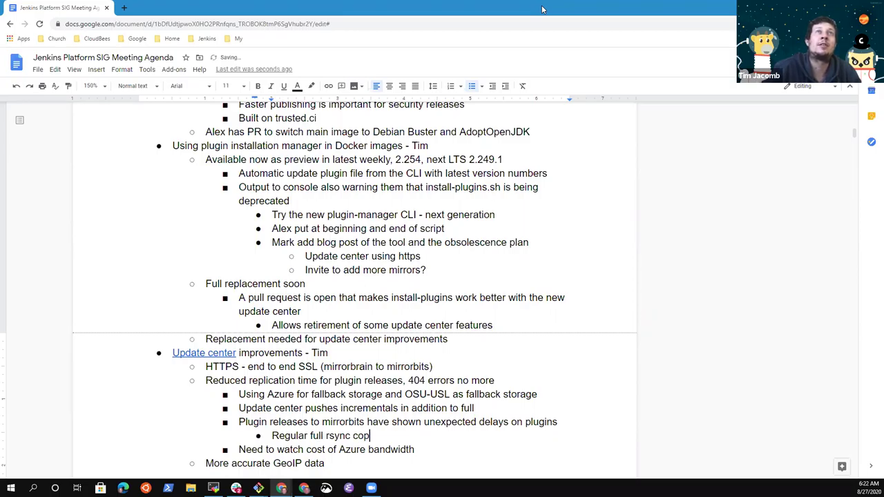
key(BackSpace)
key(BackSpace)
key(BackSpace)
text(detec)
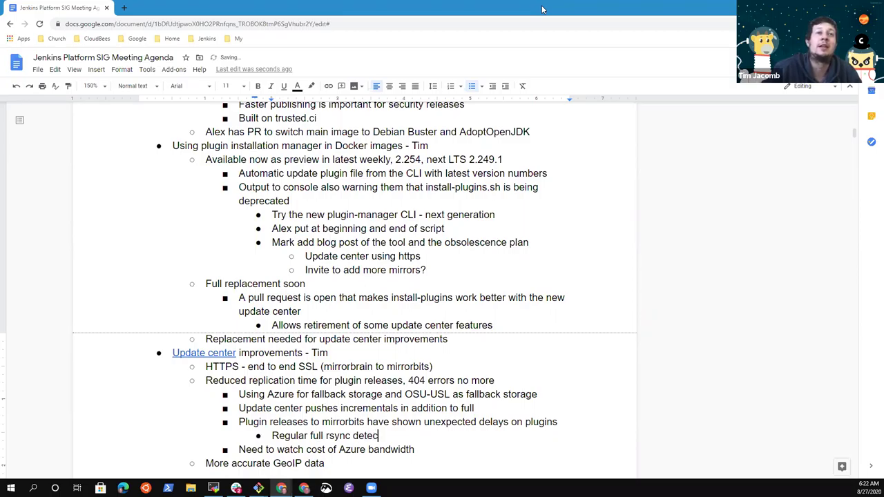
key(BackSpace)
key(BackSpace)
key(BackSpace)
key(BackSpace)
key(BackSpace)
text(copies )
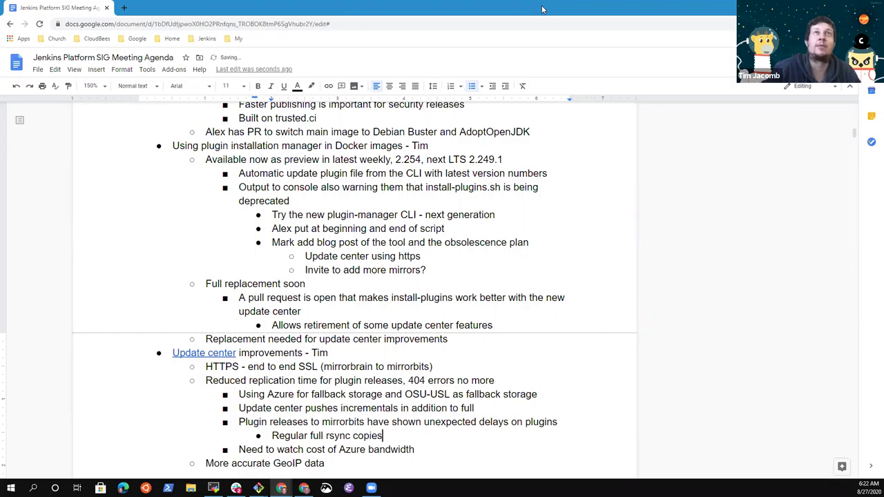
text(but )
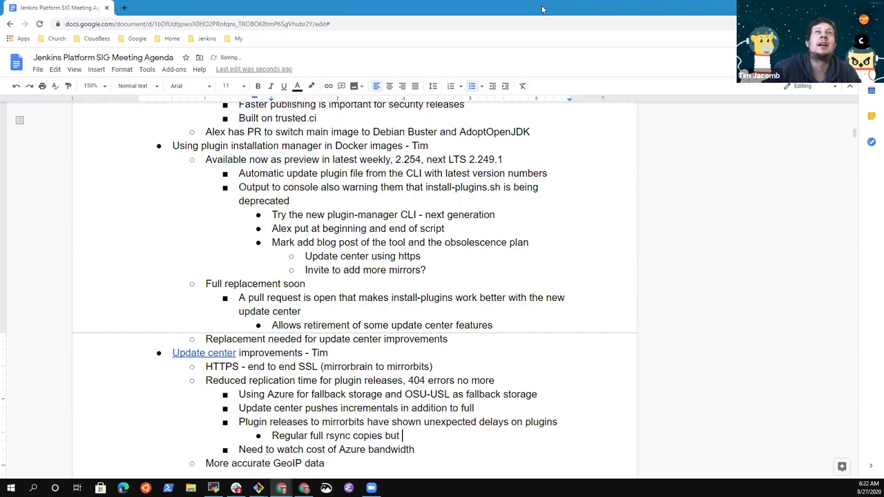
text(copy not detected)
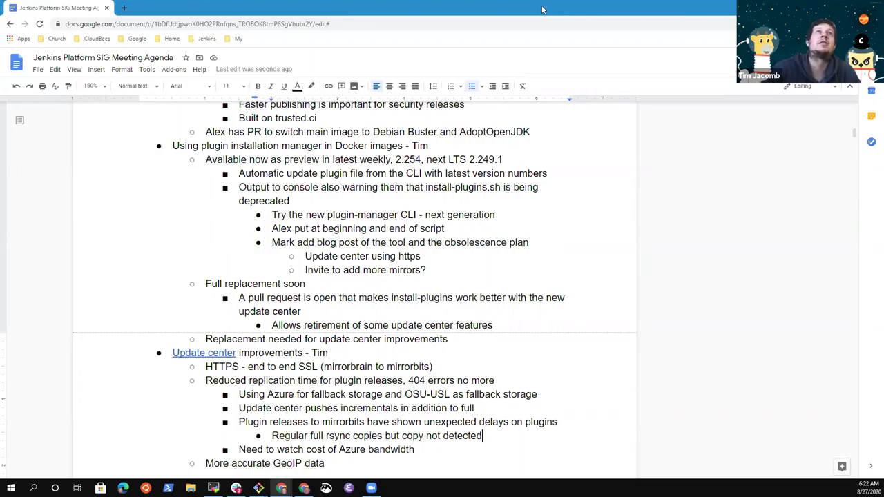
- Insert the nested bullet "Old mirrorbrain had a way to push a single file, mirrorbits does not" above the full rsync copies note
key(Home)
key(Return)
key(Up)
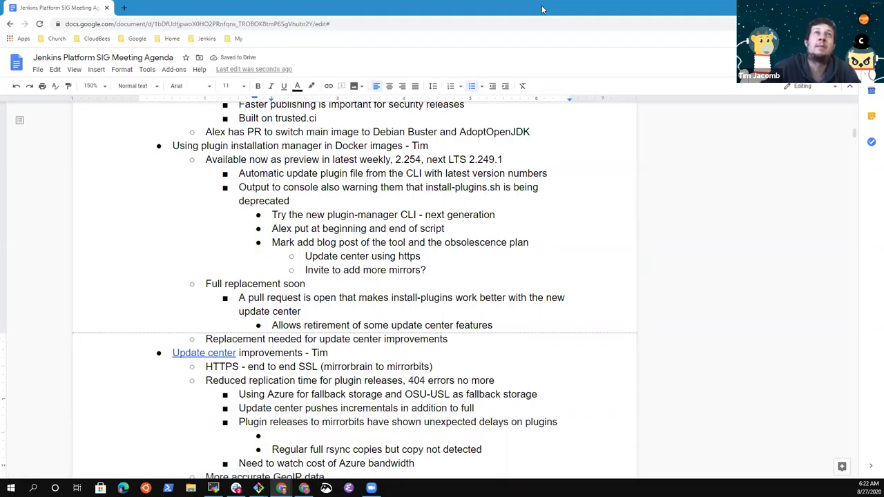
text(Old mirrorbrain had a way to push a sin)
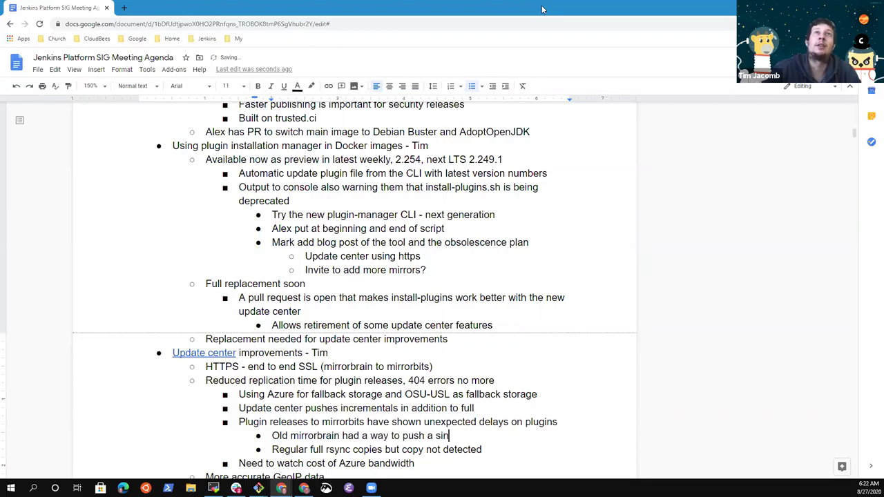
text(gle file)
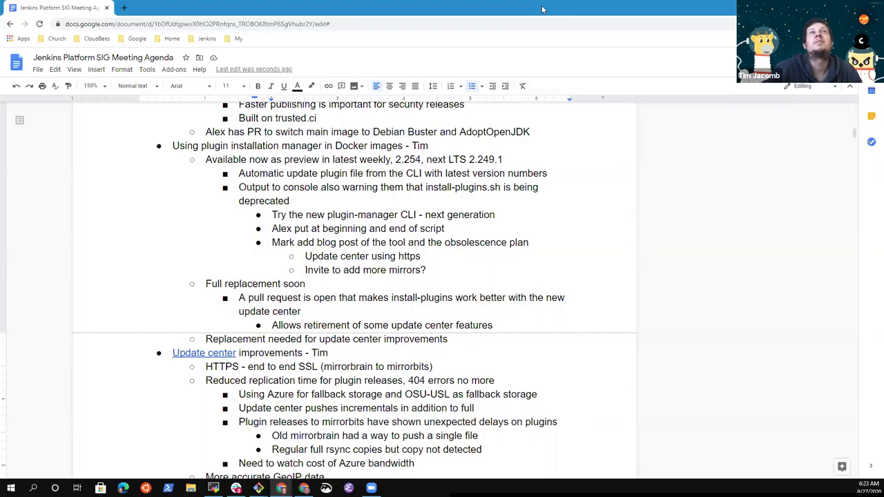
text(, mirror)
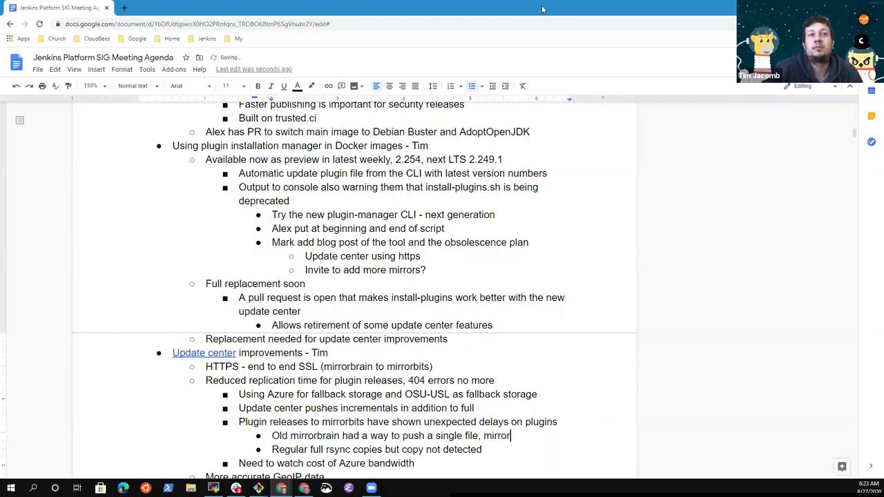
text(bits do)
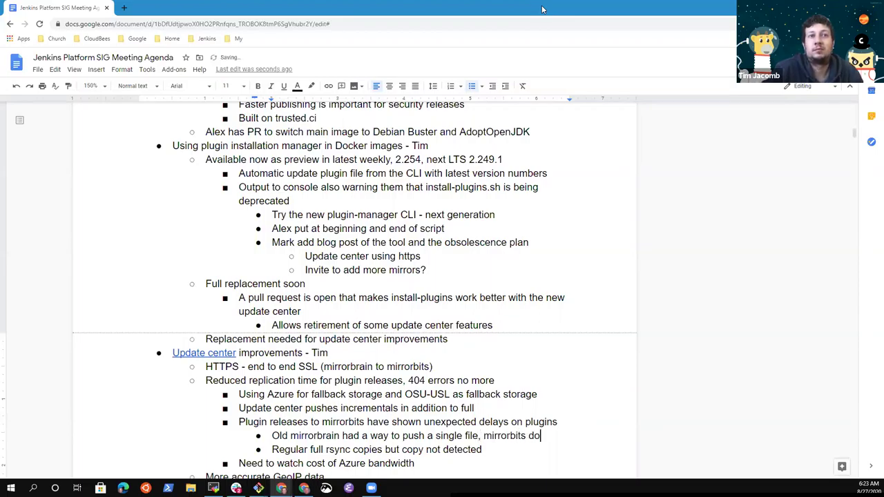
text(es not)
- Add the nested bullet "Monitoring the storage account for ongoing costs" under the Azure bandwidth cost note
key(Down)
key(Down)
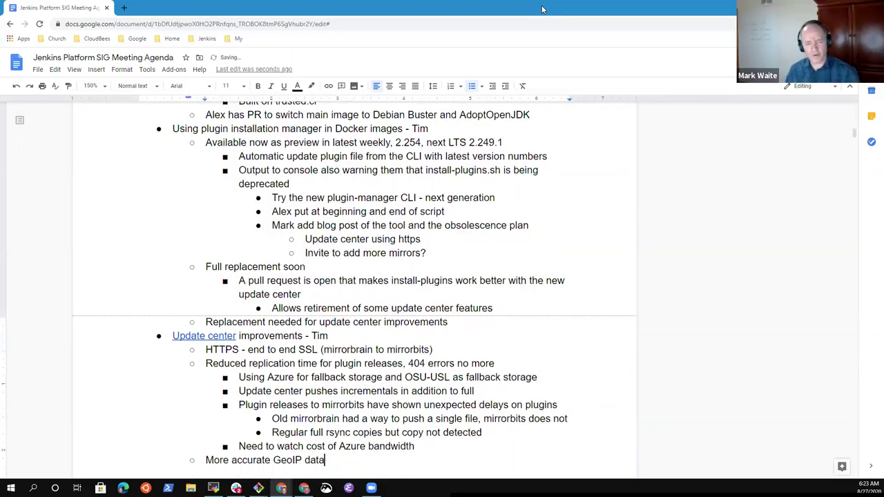
key(shift+Home)
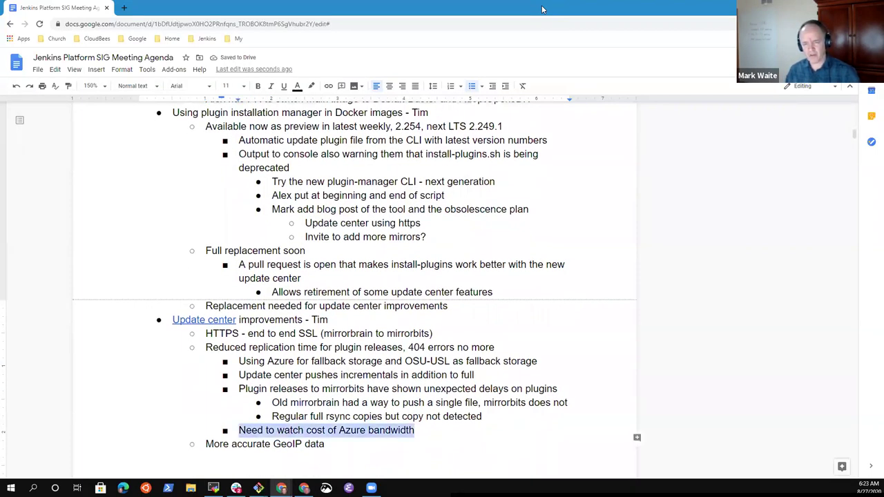
key(End)
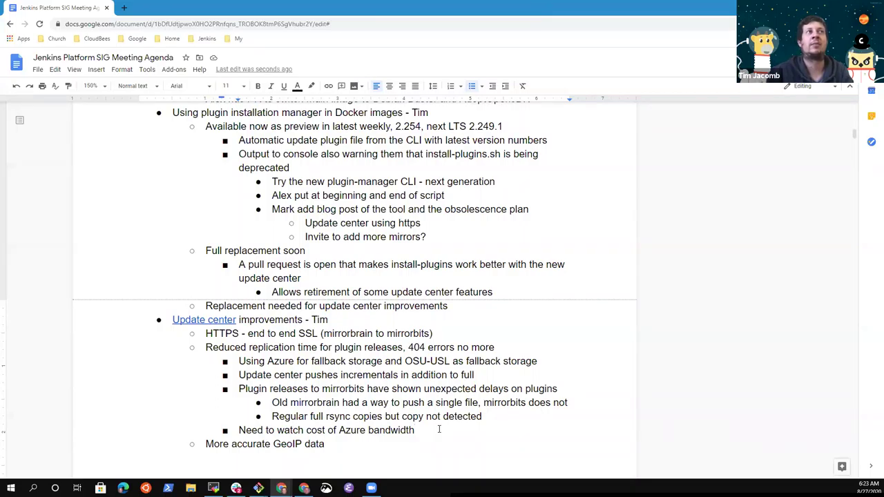
key(Return)
key(Tab)
text(Monitoring the storage account)
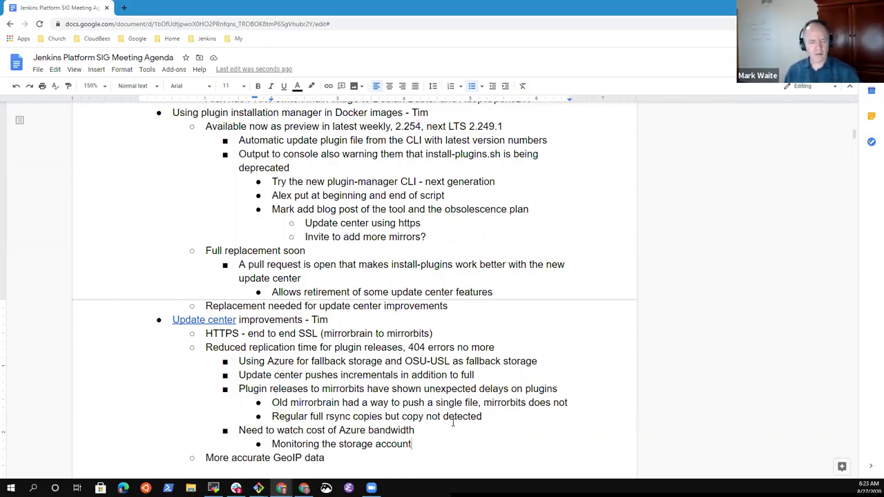
text(for ongoing costs)
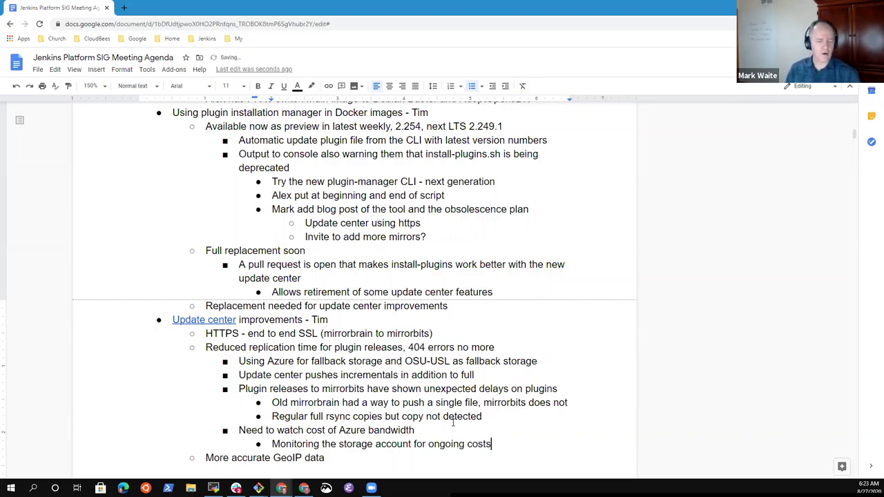
- Highlight the "More accurate GeoIP data" bullet as the current discussion point
key(Down)
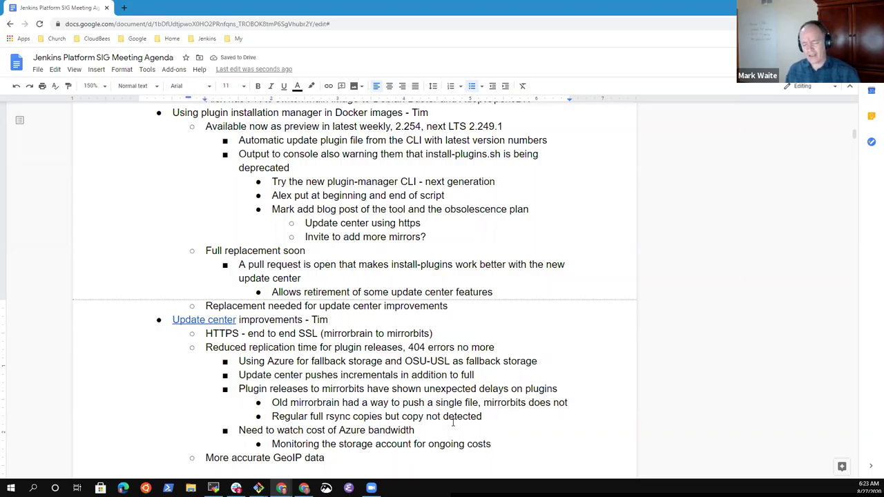
key(ctrl+shift+Left)
key(ctrl+shift+Left)
key(ctrl+shift+Left)
key(ctrl+shift+Left)
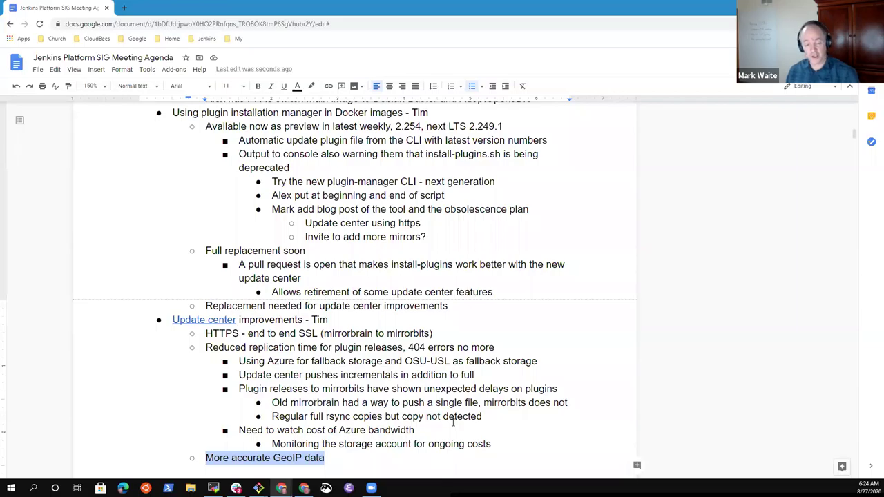
key(Right)
key(Home)
key(shift+End)
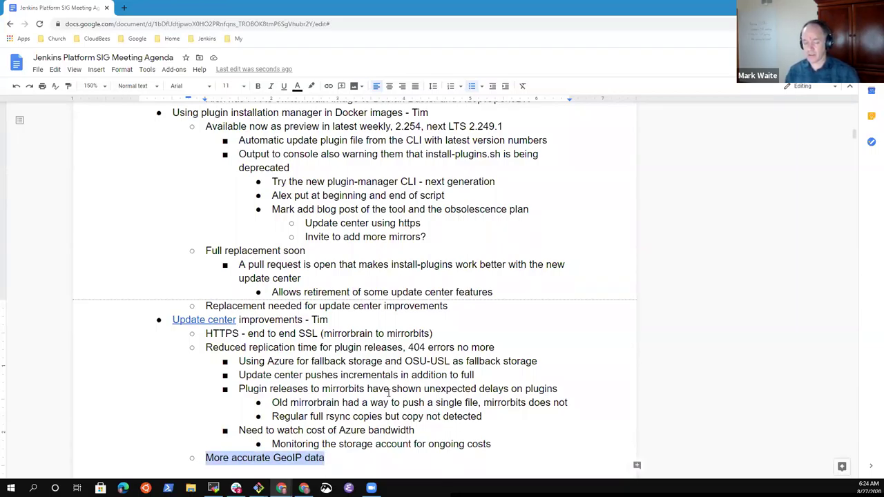
scroll(453, 423, down, 2)
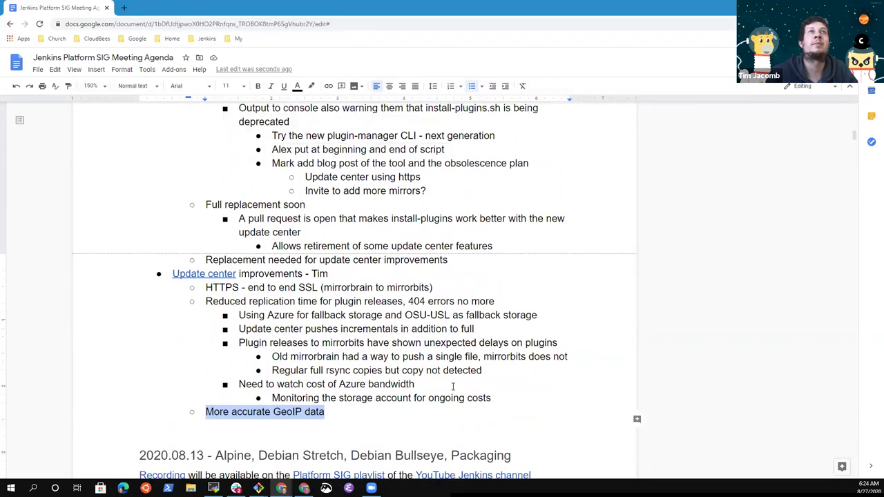
scroll(453, 387, up, 1)
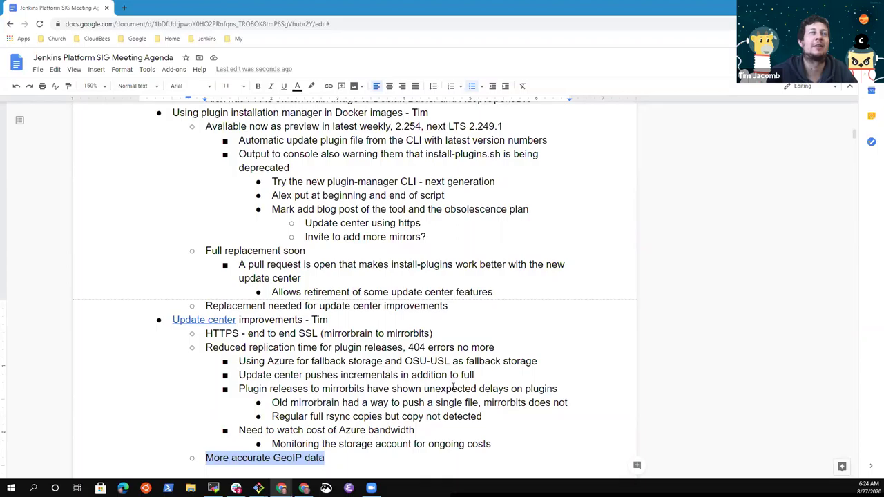
- Add a nested bullet under "More accurate GeoIP data" stating that it needs an update of the base image from the named colleague's account
key(Right)
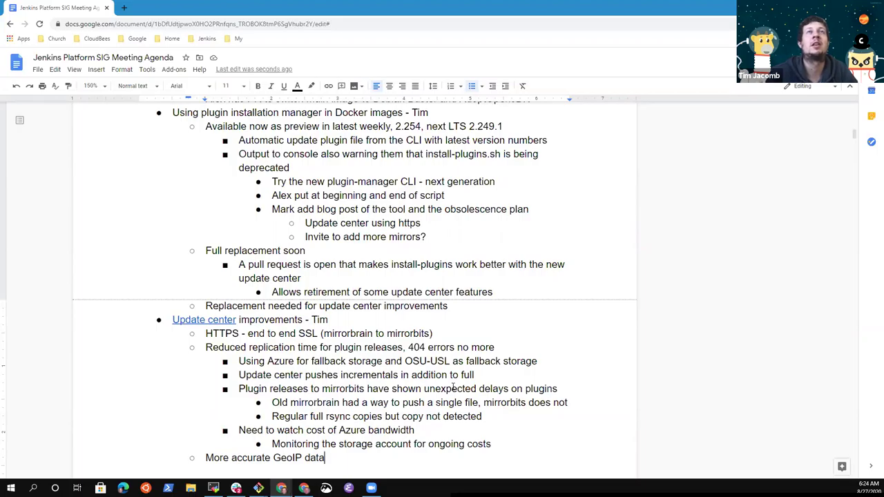
key(Return)
key(Tab)
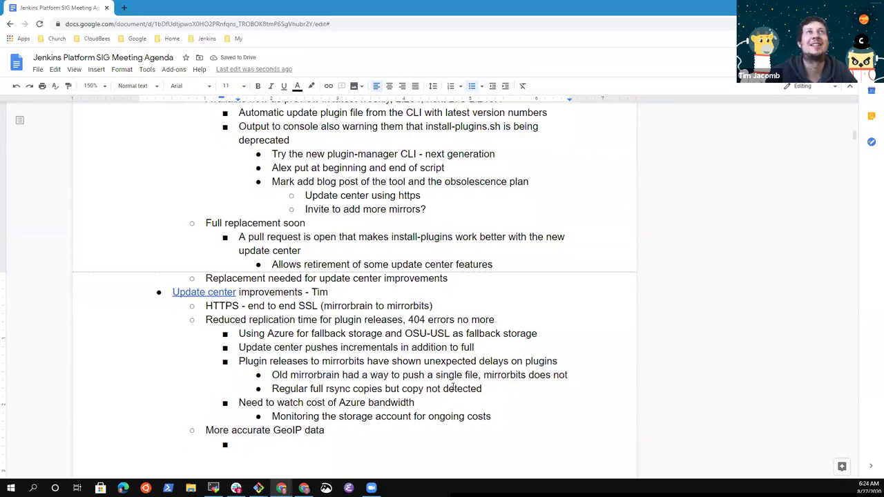
text(Needs update fo)
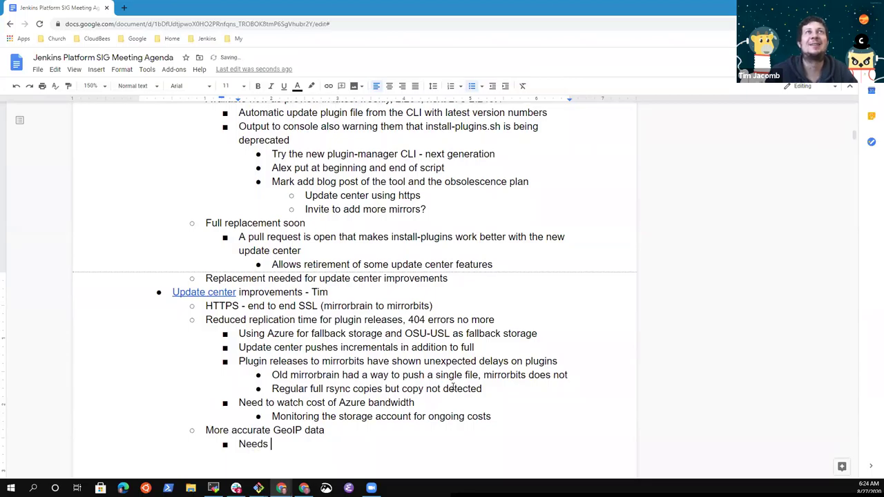
key(BackSpace)
key(BackSpace)
key(BackSpace)
text(of the base imag)
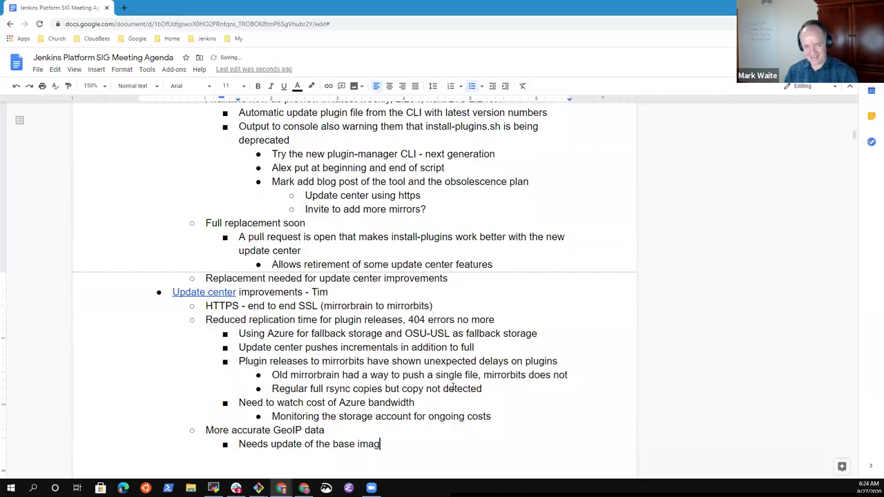
text(e from Olivier)
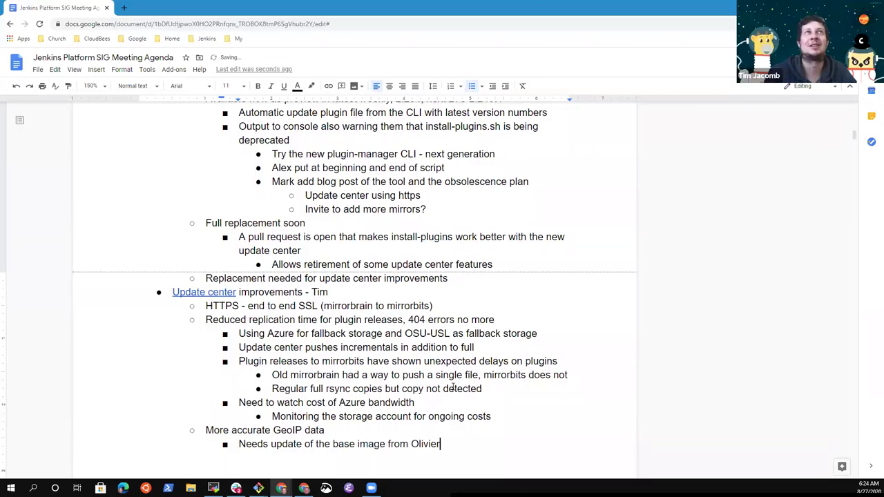
text('s account)
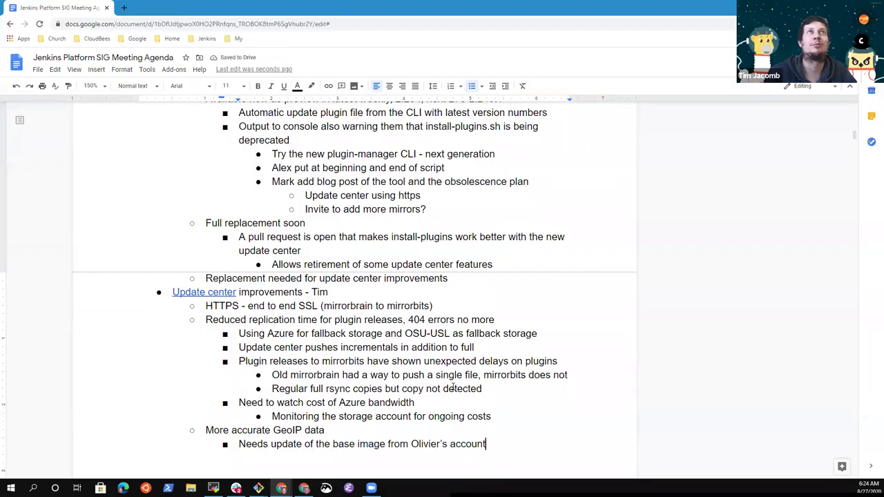
text(, should run )
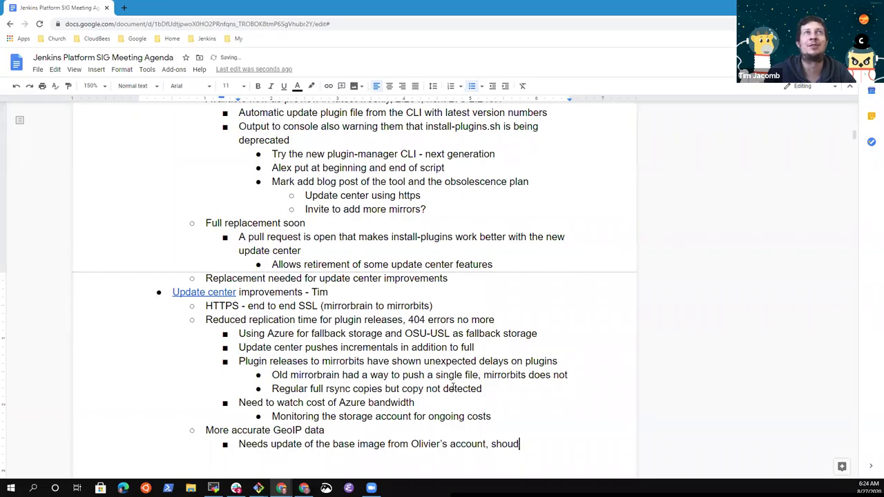
text(reg)
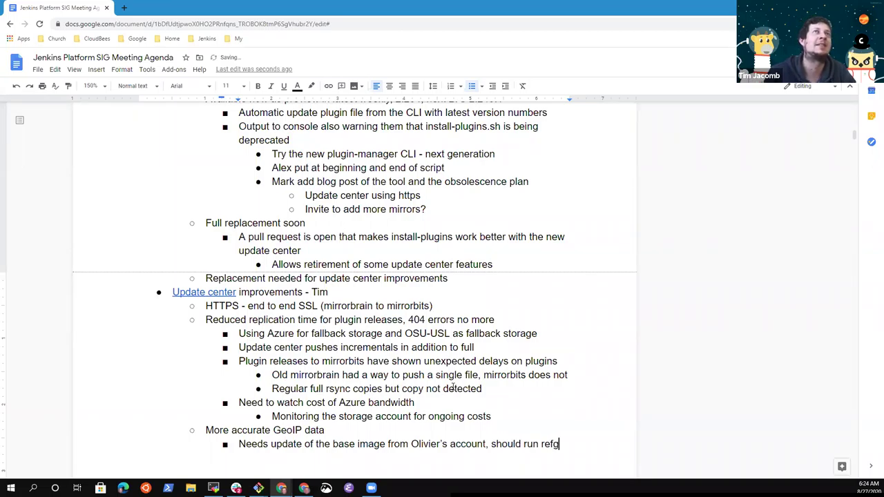
key(BackSpace)
text(gular)
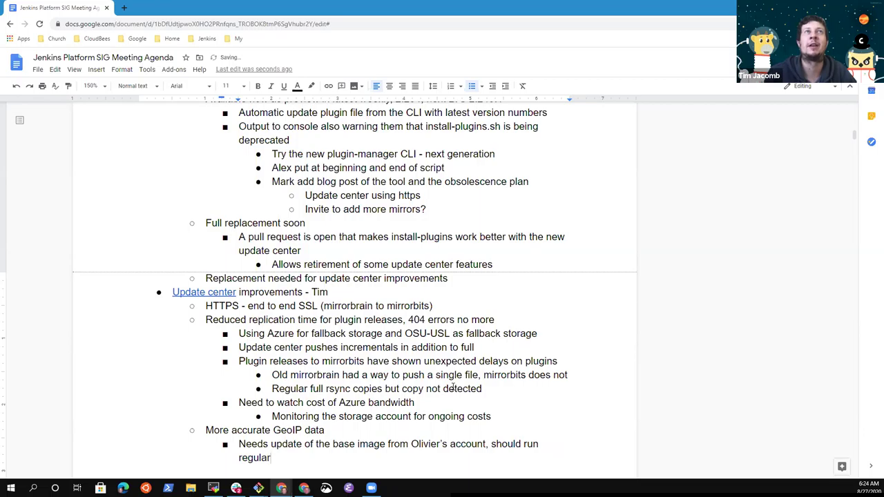
text(ly from)
key(ctrl+BackSpace)
key(ctrl+BackSpace)
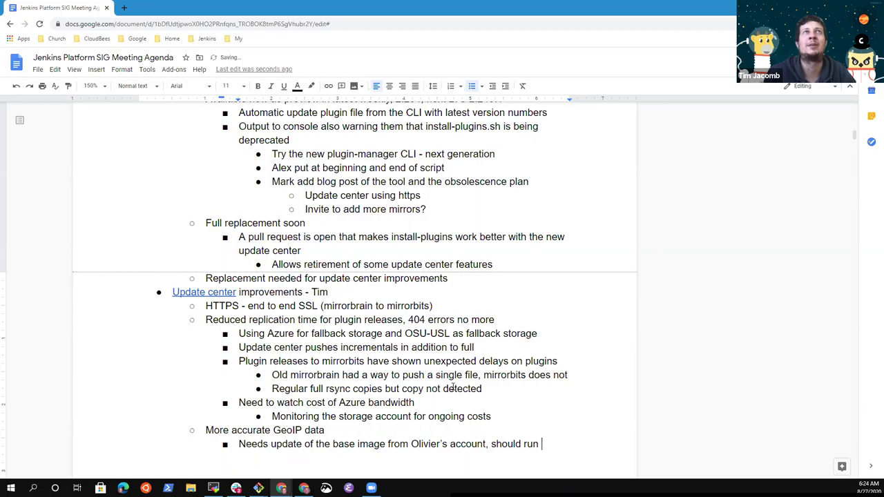
key(ctrl+BackSpace)
key(ctrl+BackSpace)
key(BackSpace)
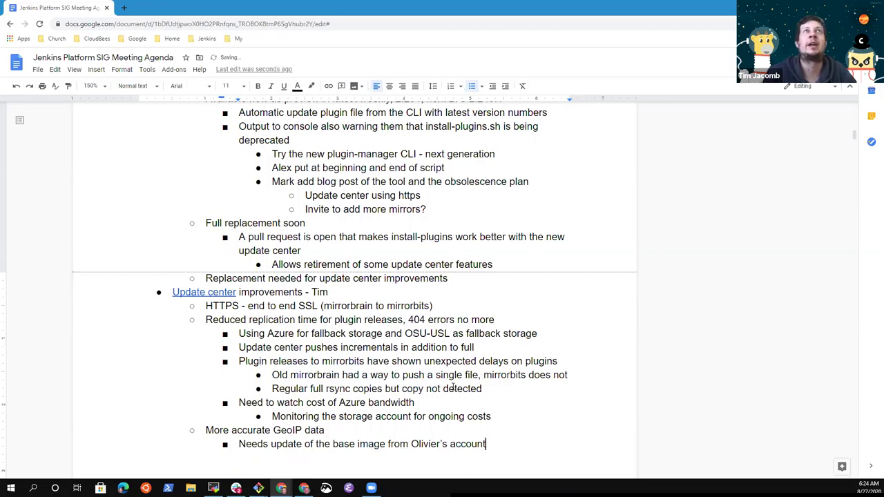
- Add the bullet "Found an official Docker image that refreshes the GeoIP" below the base image update note
key(Return)
text(Found a)
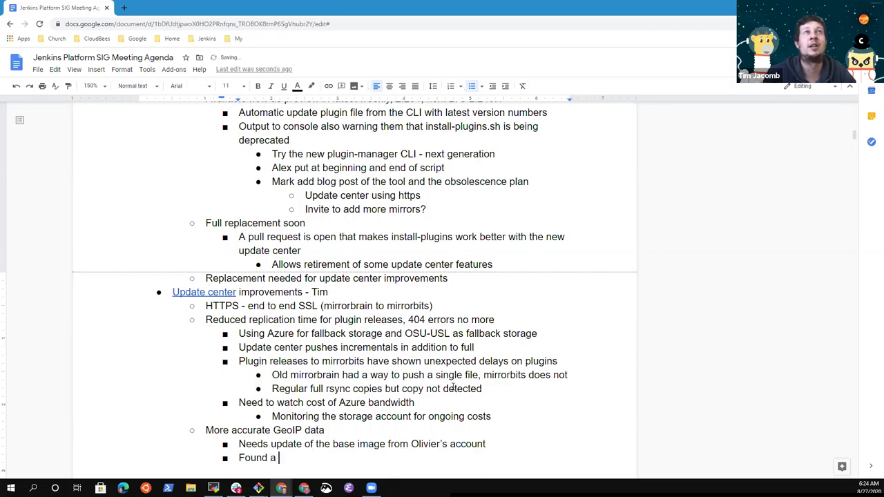
text(Docker image)
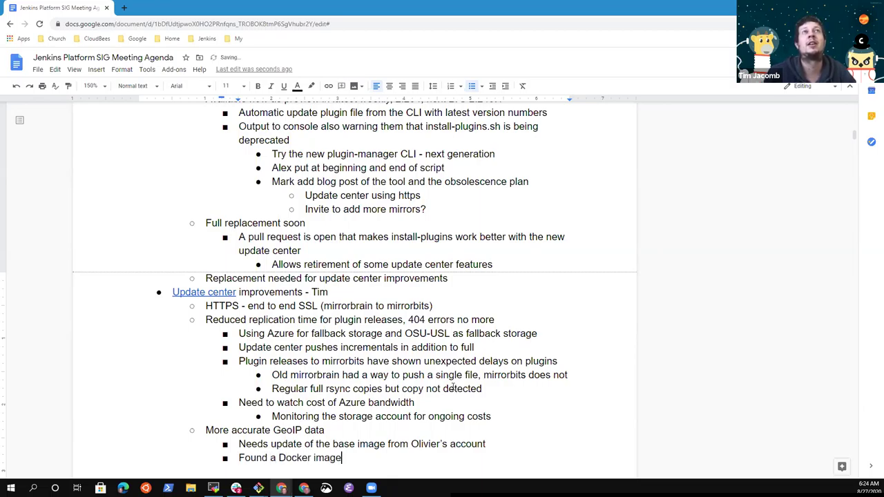
text( that)
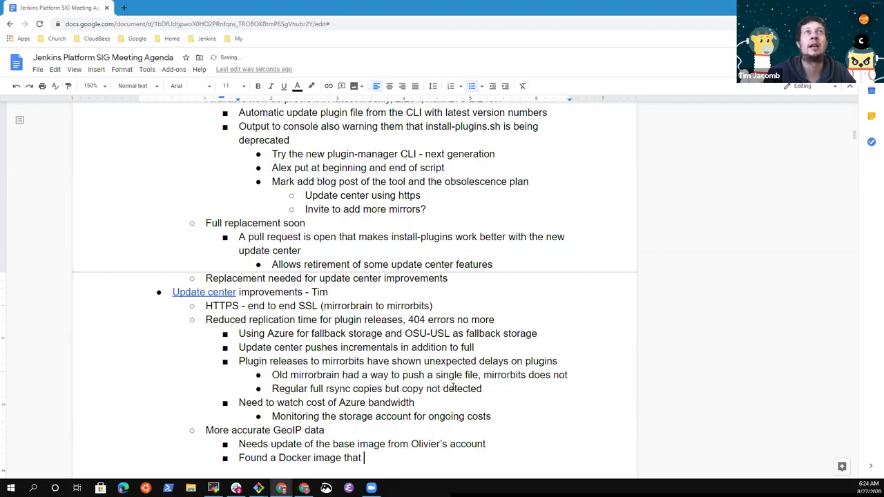
key(BackSpace)
text(n official Docke)
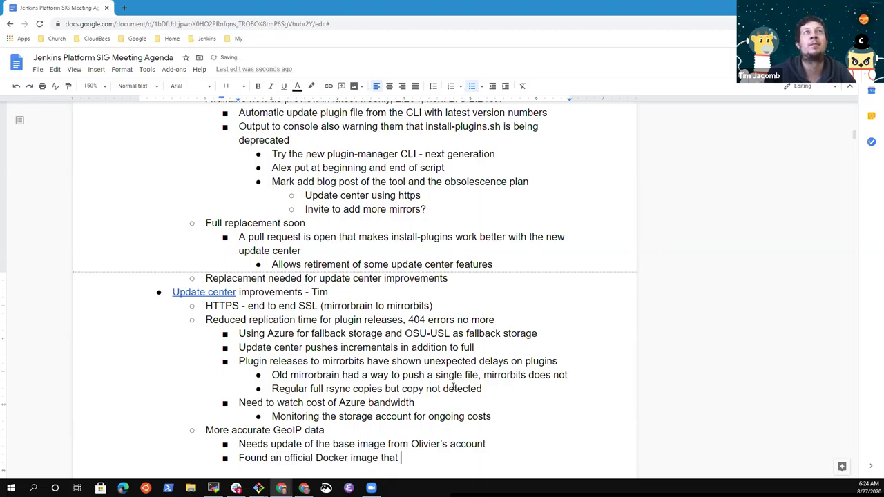
text(r image that refreshes t)
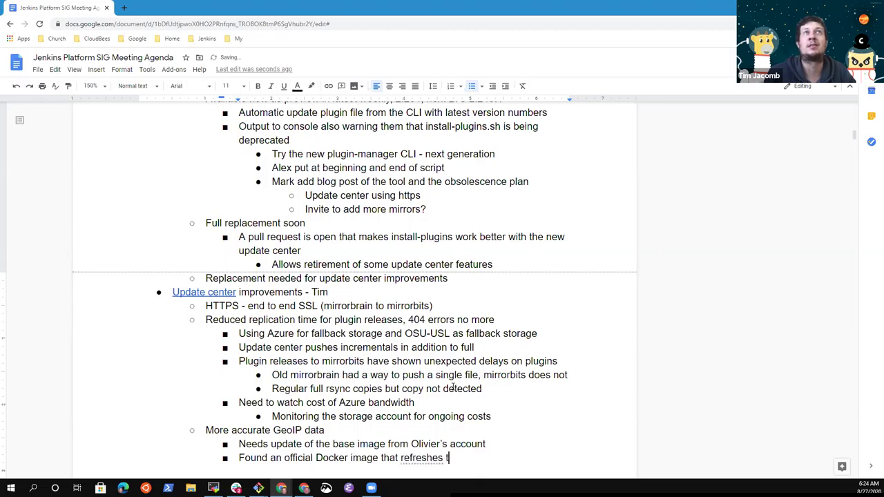
text(he GeoIP)
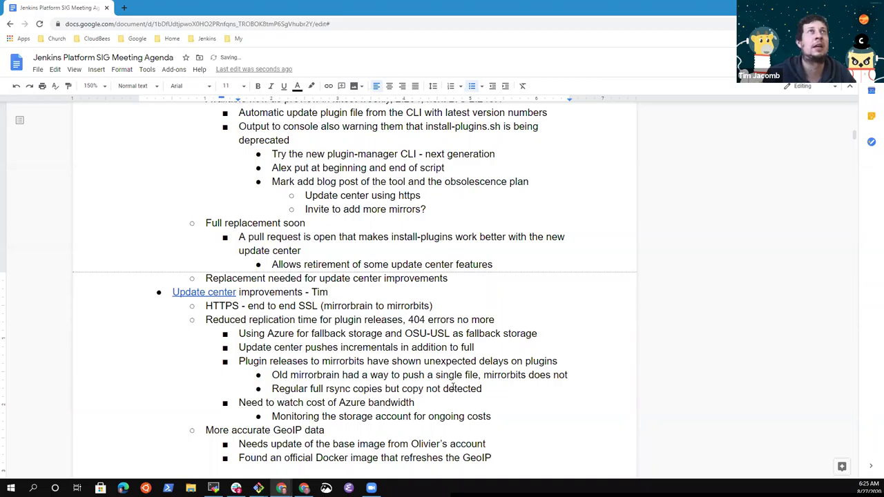
- Append ", added to another container" to the official Docker image note
text(, adde)
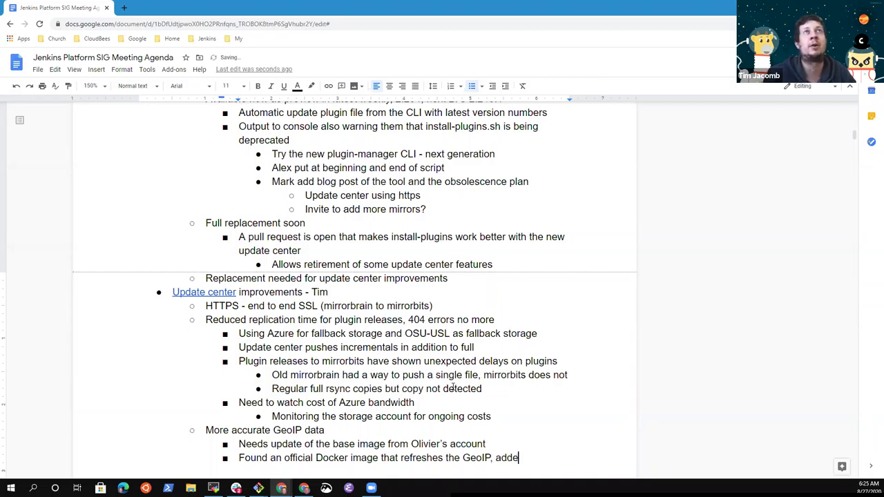
text(d to the)
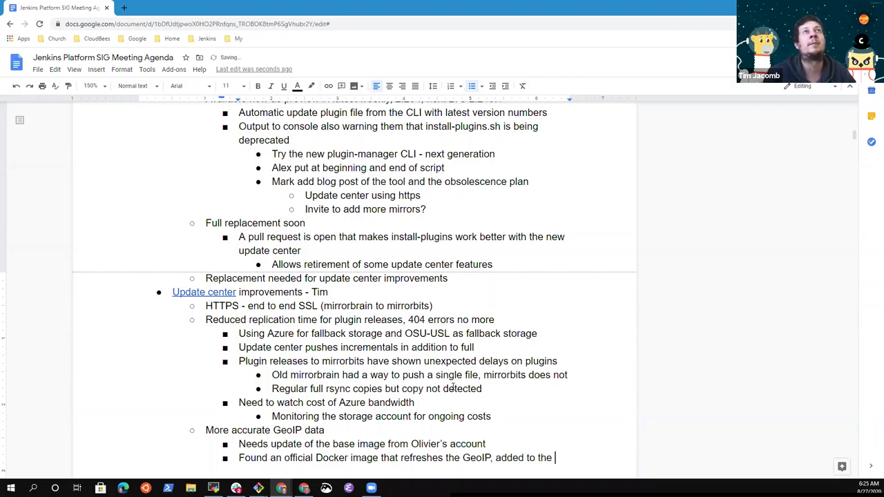
key(BackSpace)
key(BackSpace)
key(BackSpace)
key(BackSpace)
text(another container)
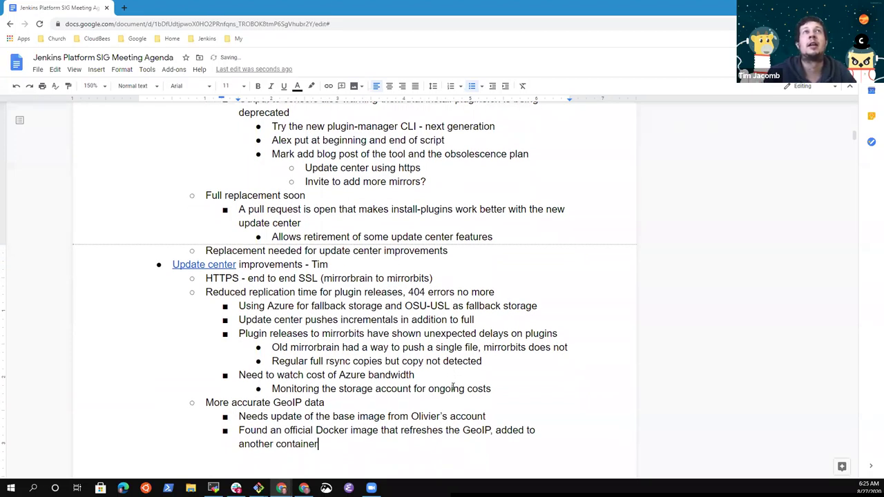
- Extend the official Docker image note with "so that we update daily, confirmed updated today"
text( so that we update )
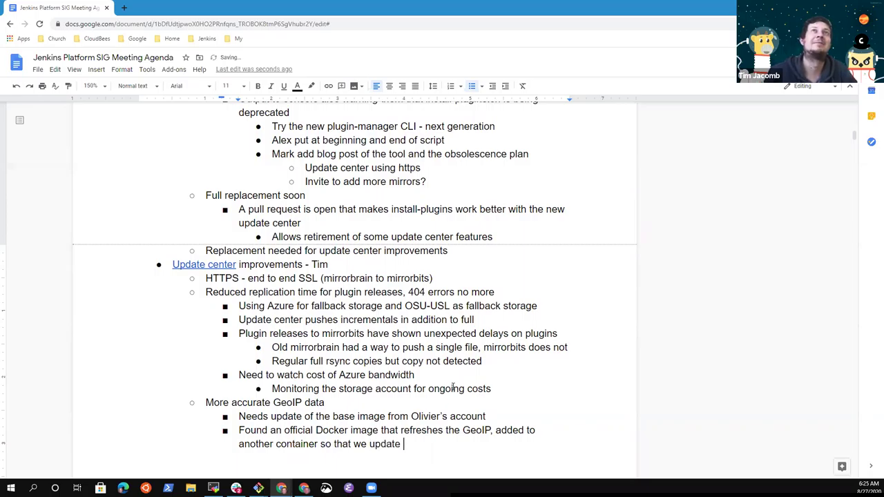
text(daily)
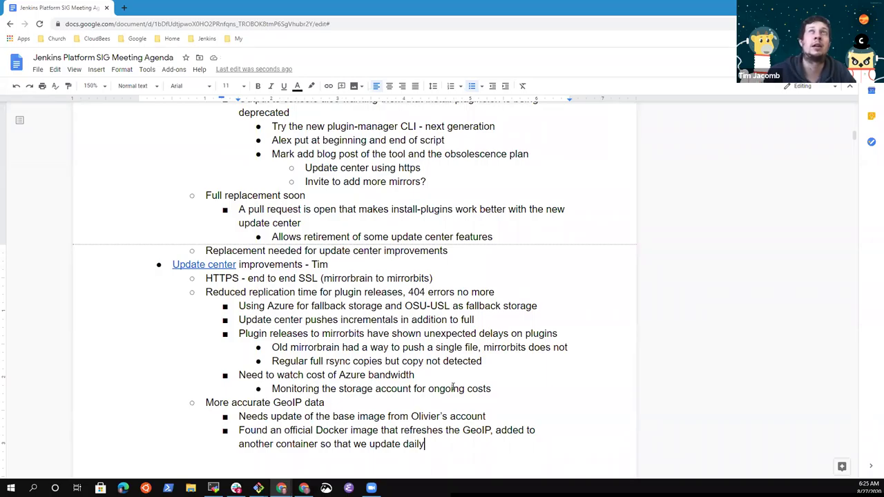
text(, confir)
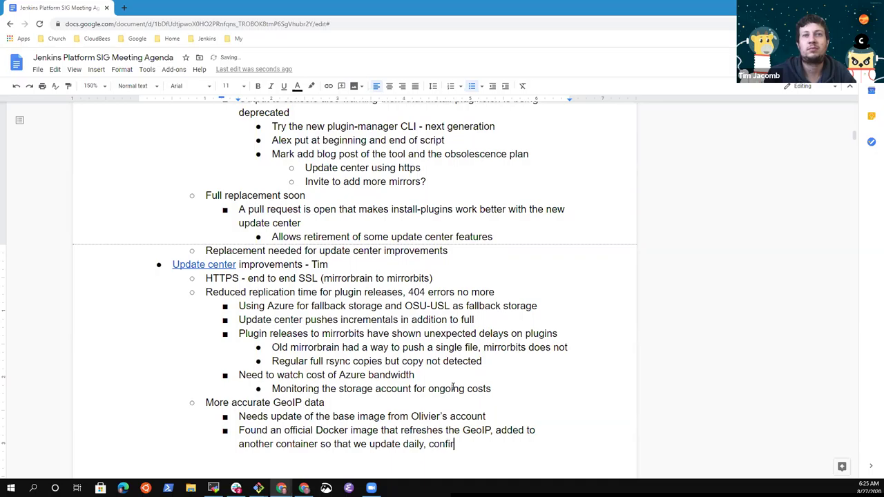
text(med updated today)
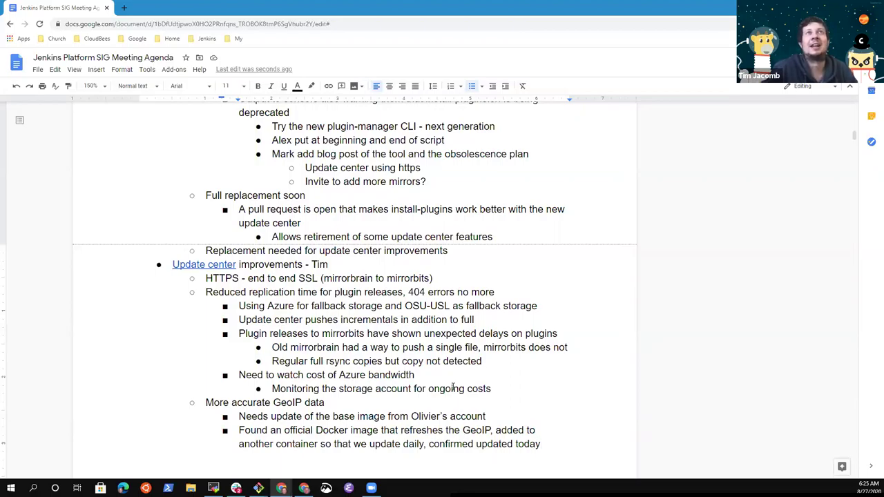
- Insert "with shared file system" after "added to another container" in the Docker image note
key(ctrl+Left)
key(ctrl+Left)
key(ctrl+Left)
key(ctrl+Left)
key(ctrl+Left)
text(with shared)
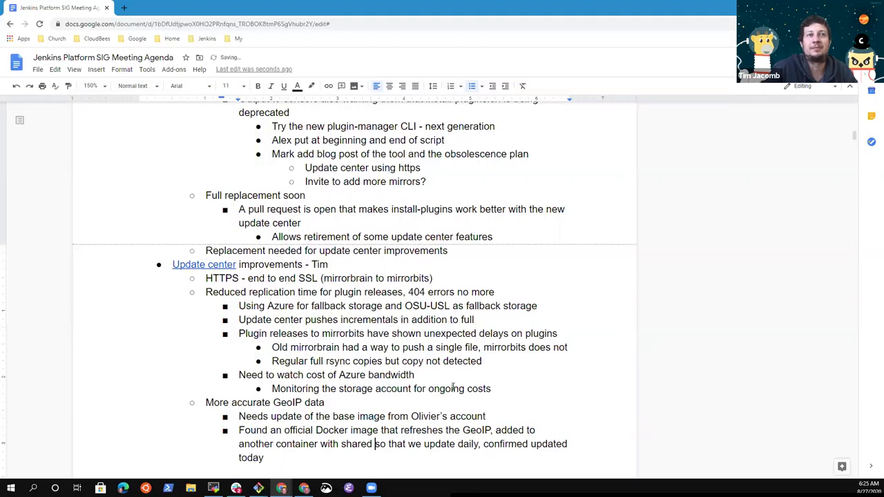
text( file system)
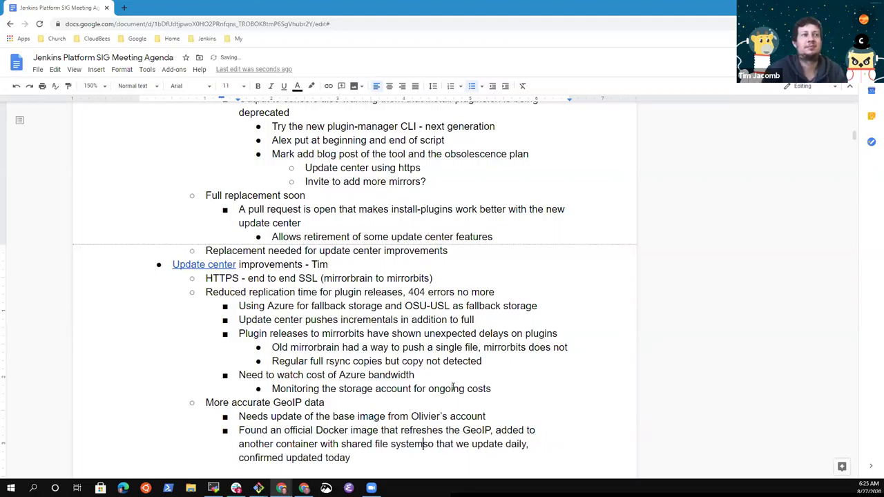
key(Down)
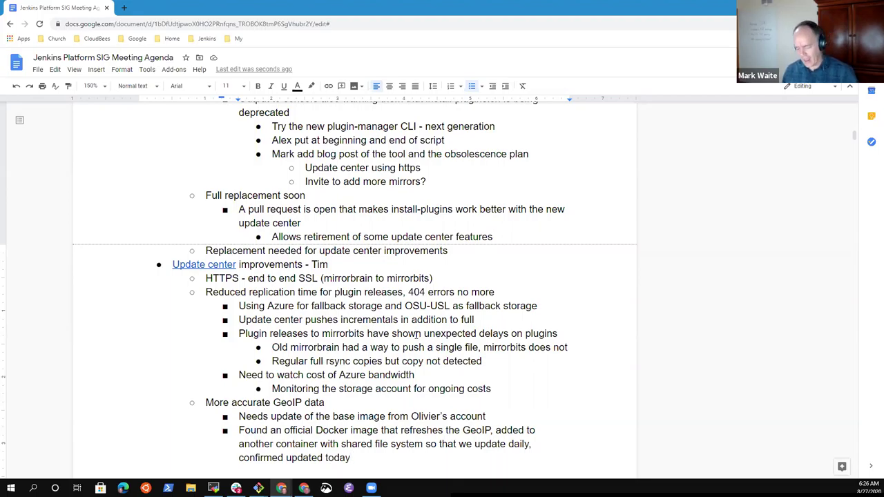
scroll(417, 334, down, 1)
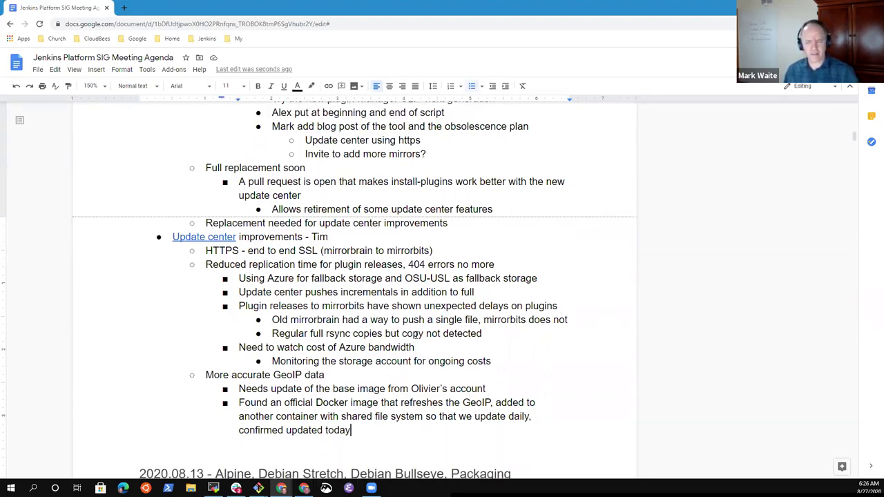